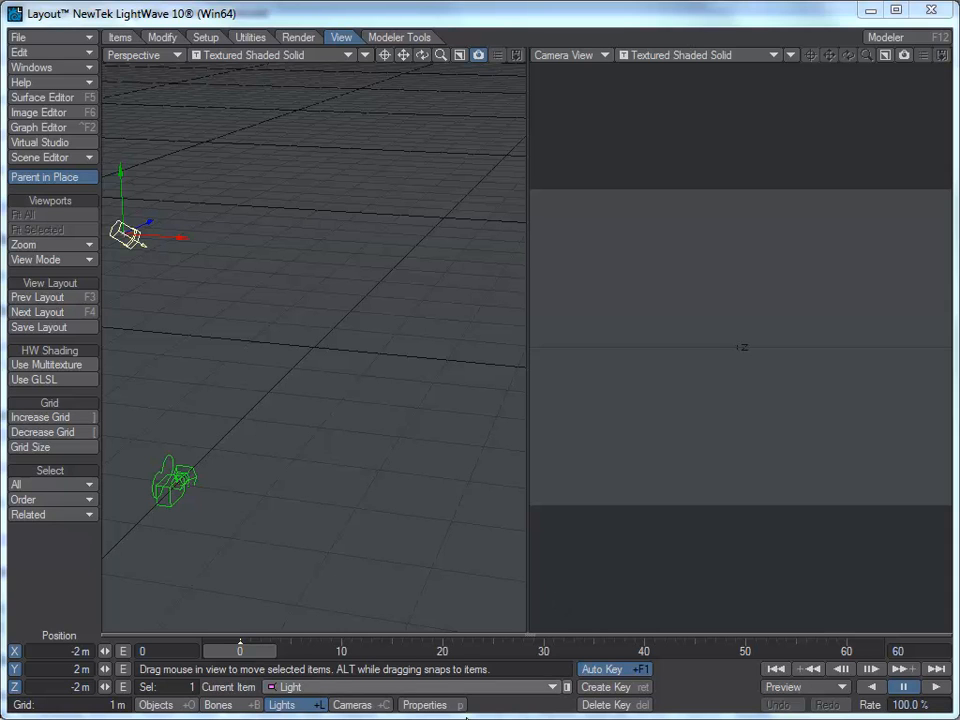
Step: Load the rocket_tafe1 object from the rocket_ship objects folder into the scene
left_click(88, 40)
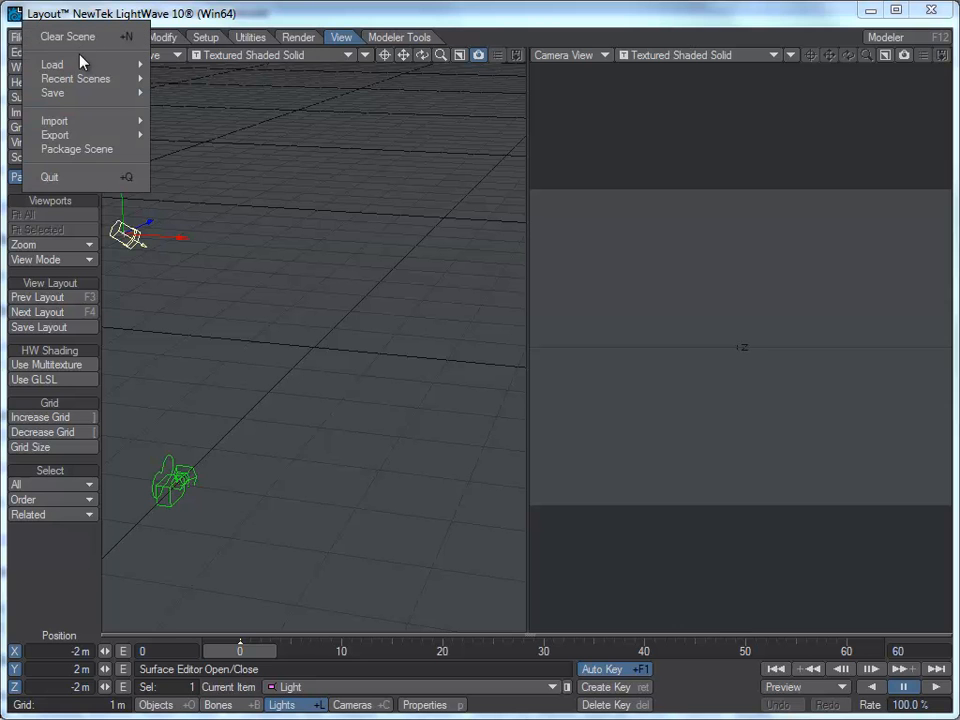
mouse_move(82, 68)
left_click(196, 121)
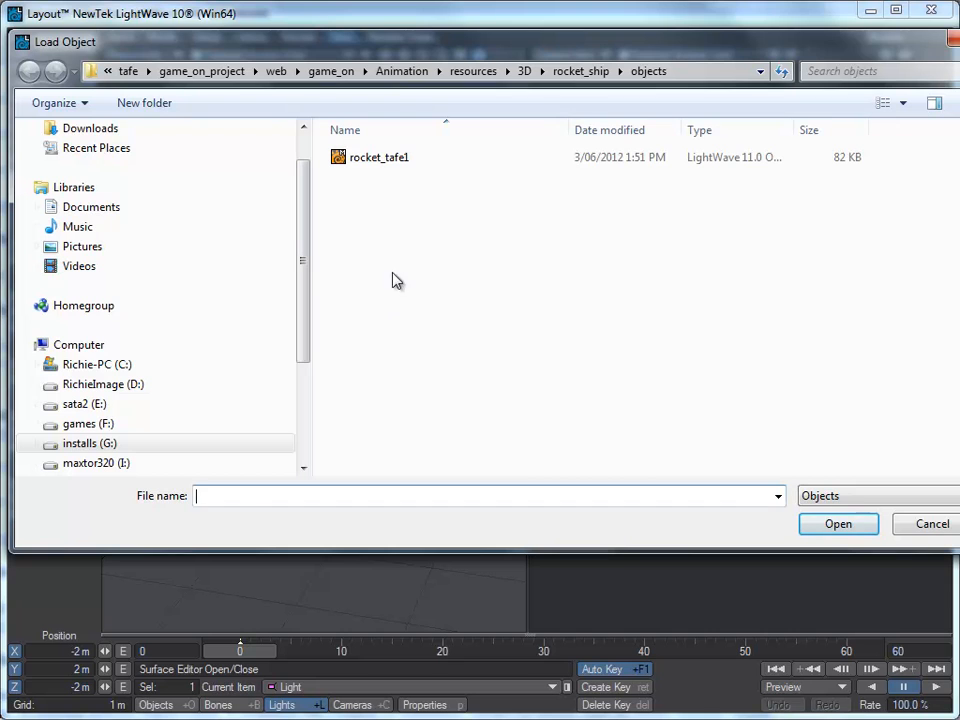
left_click(381, 161)
double_click(381, 161)
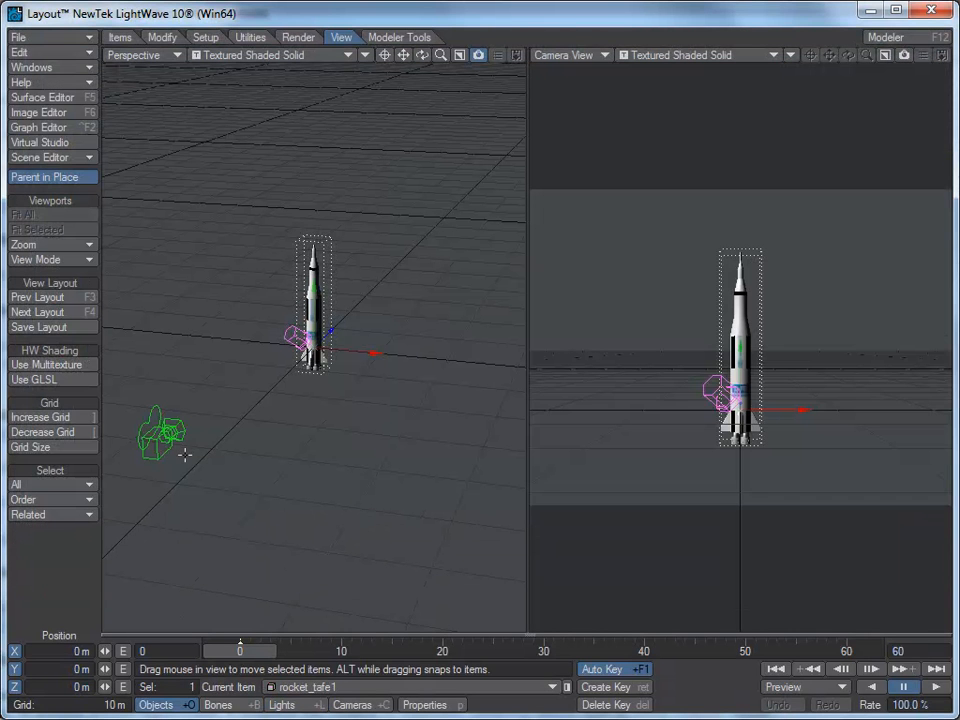
Step: Set the camera viewport to VPR and move the camera down and closer to frame the rocket's lower body and engines
left_click(773, 56)
left_click(761, 86)
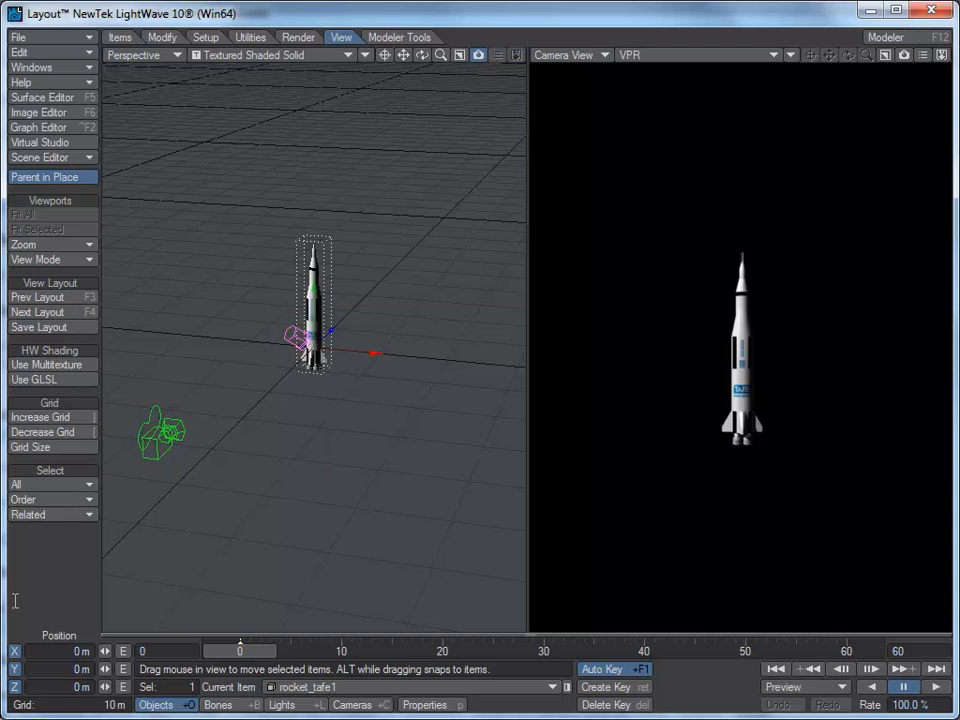
left_click(164, 432)
left_click_drag(187, 417, 255, 337)
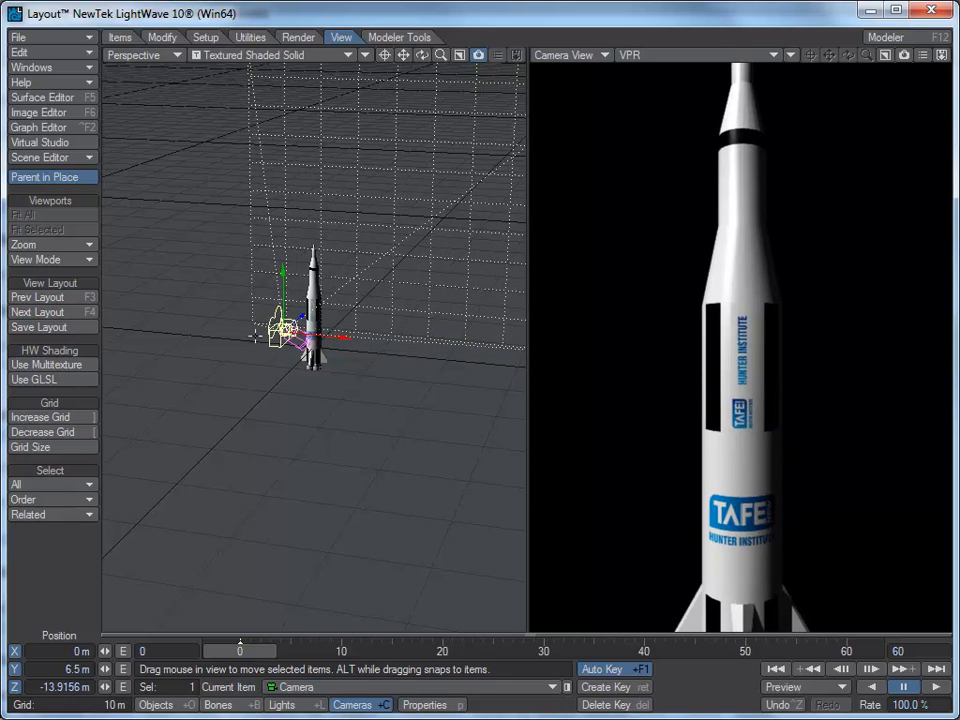
left_click_drag(285, 283, 126, 300)
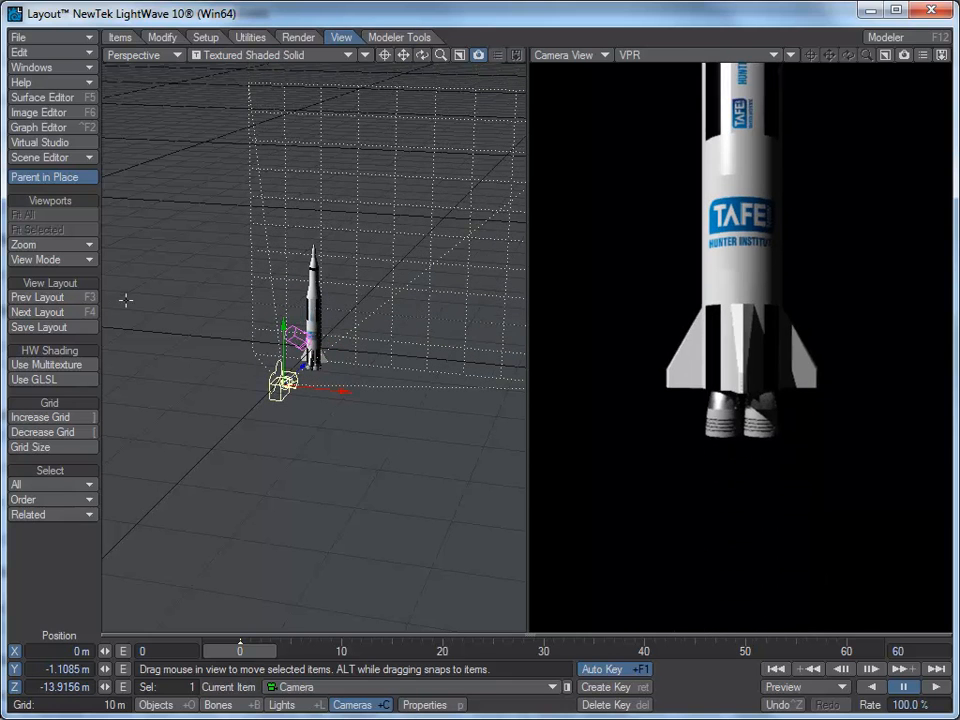
left_click_drag(302, 367, 311, 358)
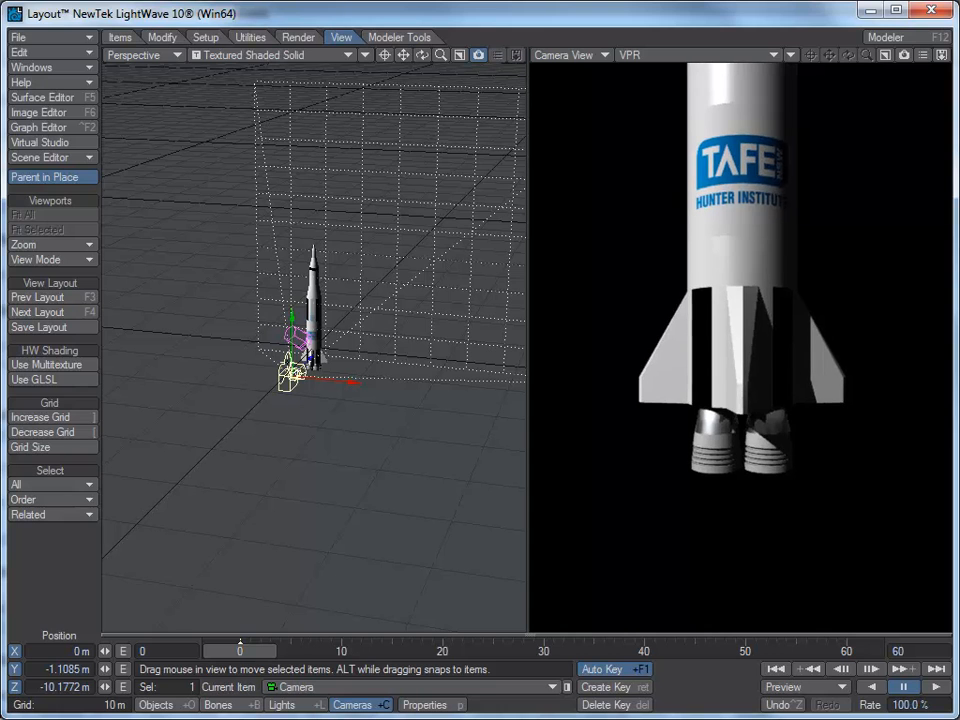
Step: Set the Layout grid size to 1 m
left_click(121, 38)
left_click(344, 38)
left_click(72, 420)
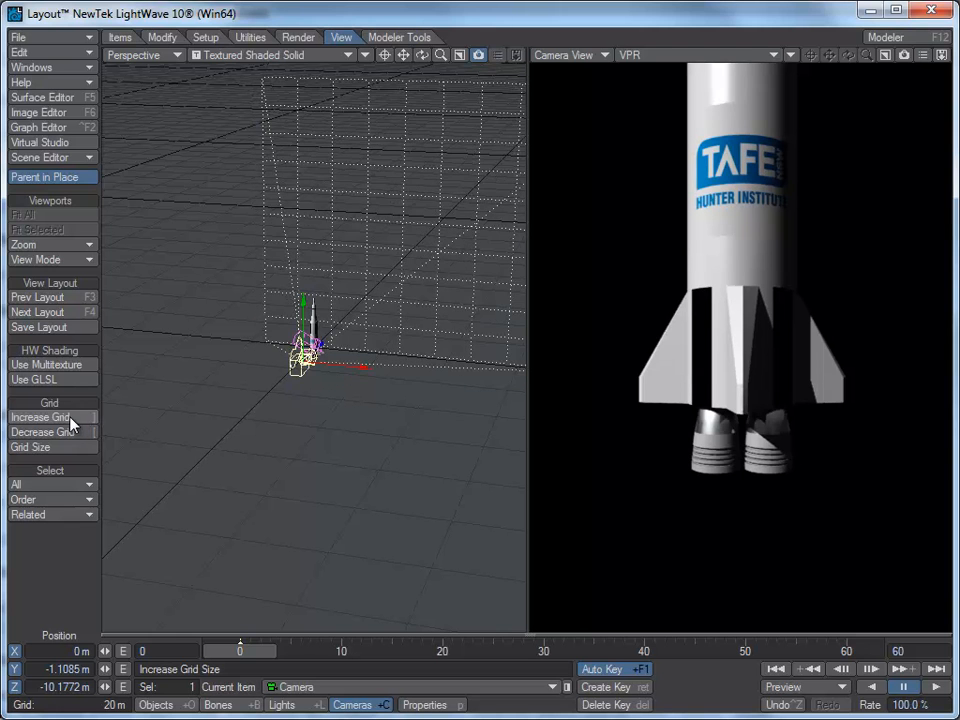
left_click(72, 420)
left_click(72, 432)
left_click(72, 432)
left_click(72, 432)
left_click(72, 432)
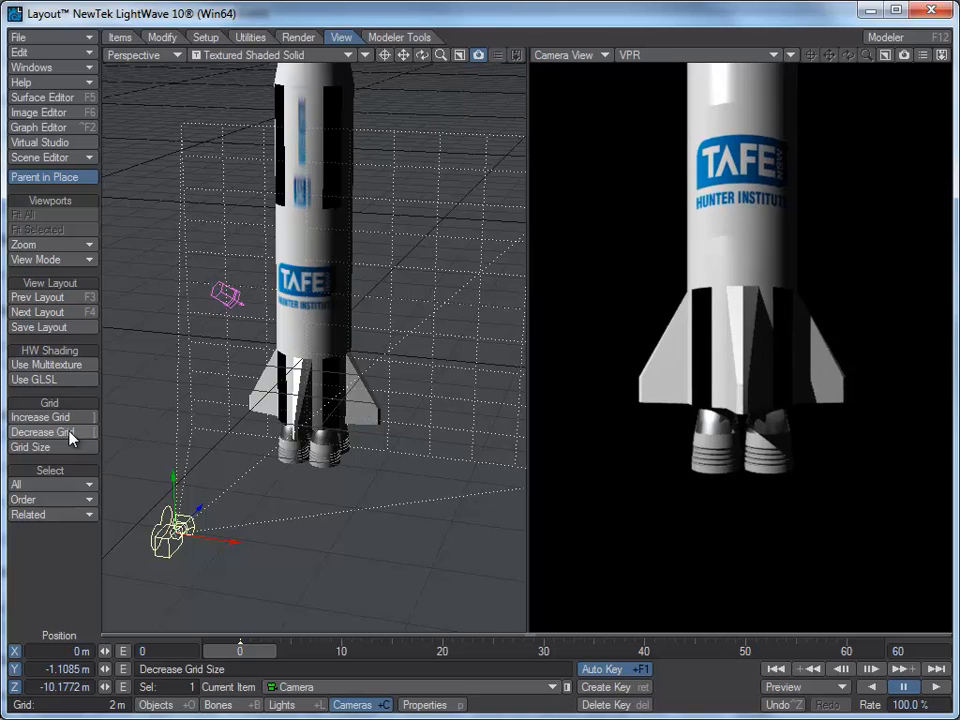
left_click(70, 432)
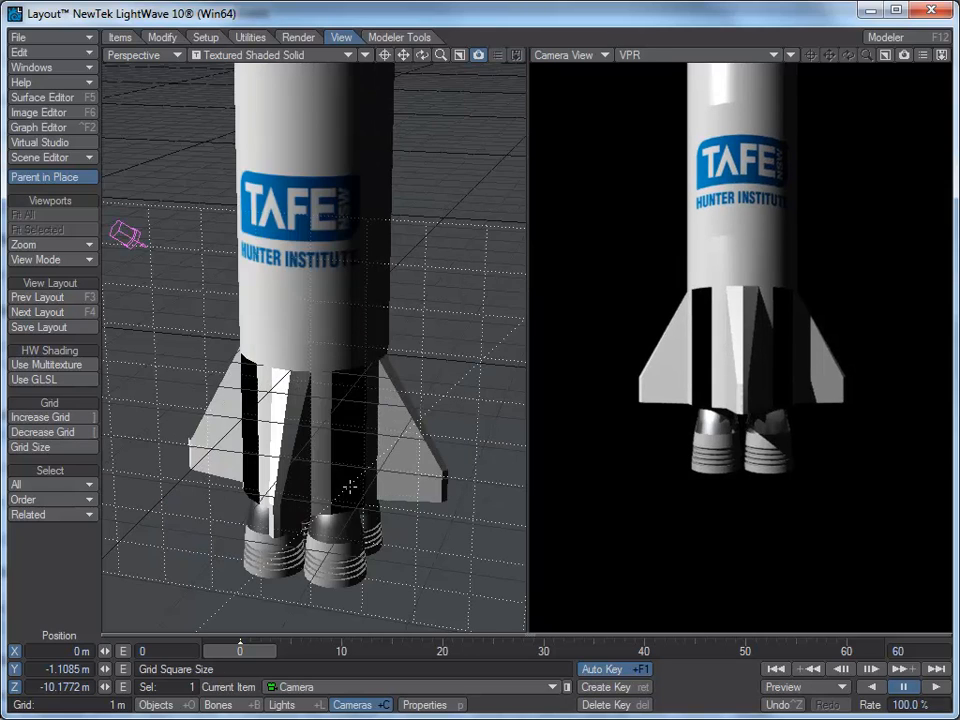
Step: Nudge the camera slightly closer to the rocket, then select the rocket and open it in Modeler
left_click_drag(420, 491, 386, 491, "ctrl+alt")
left_click_drag(229, 506, 234, 499)
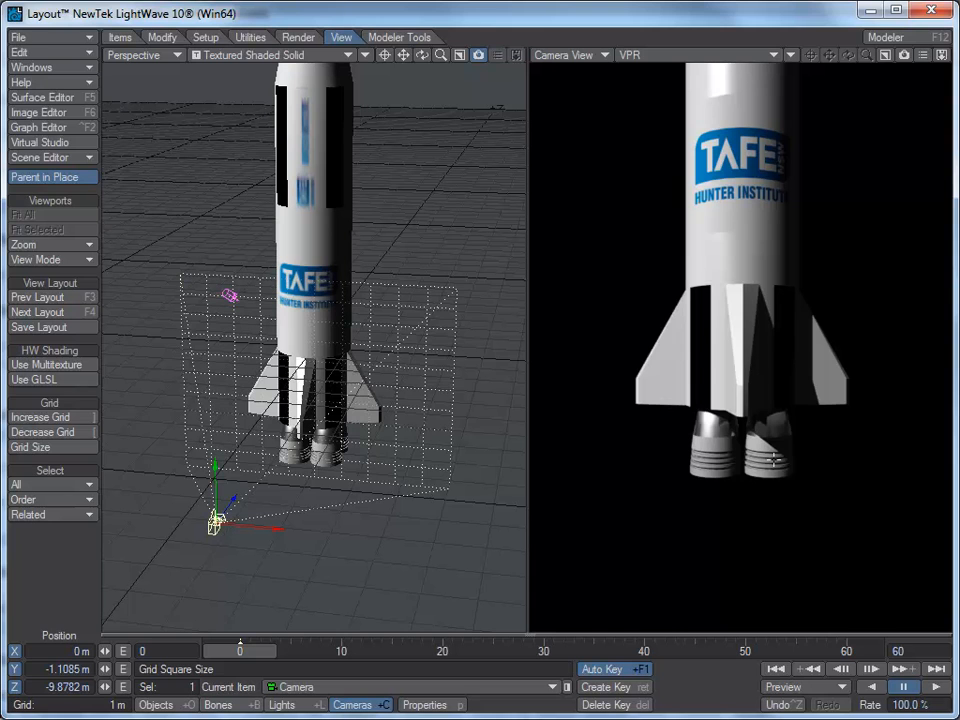
left_click(309, 210)
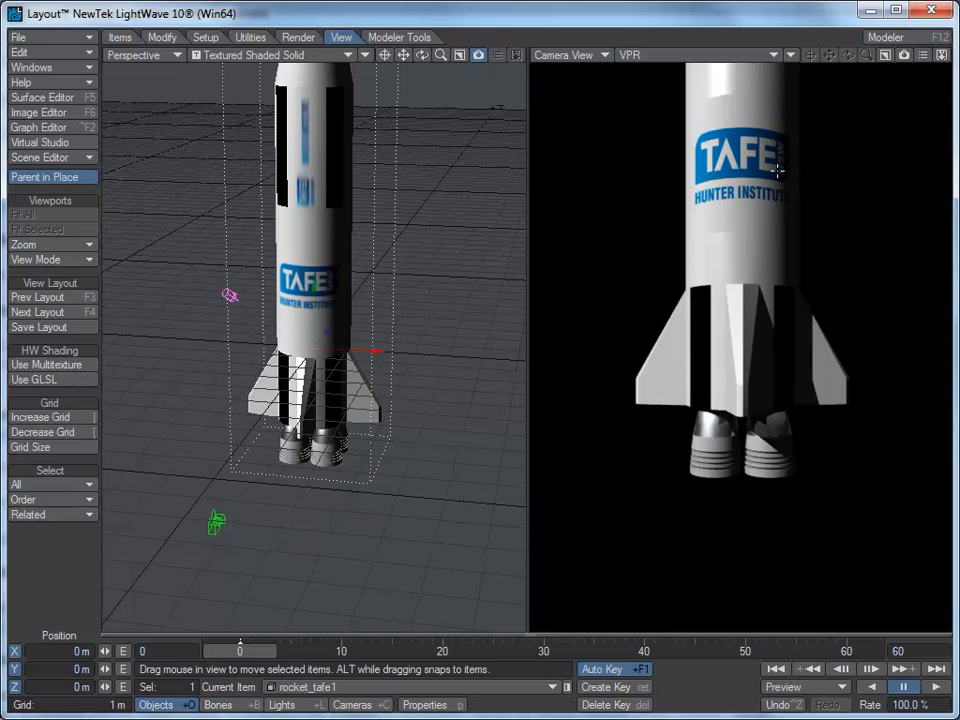
left_click(906, 40)
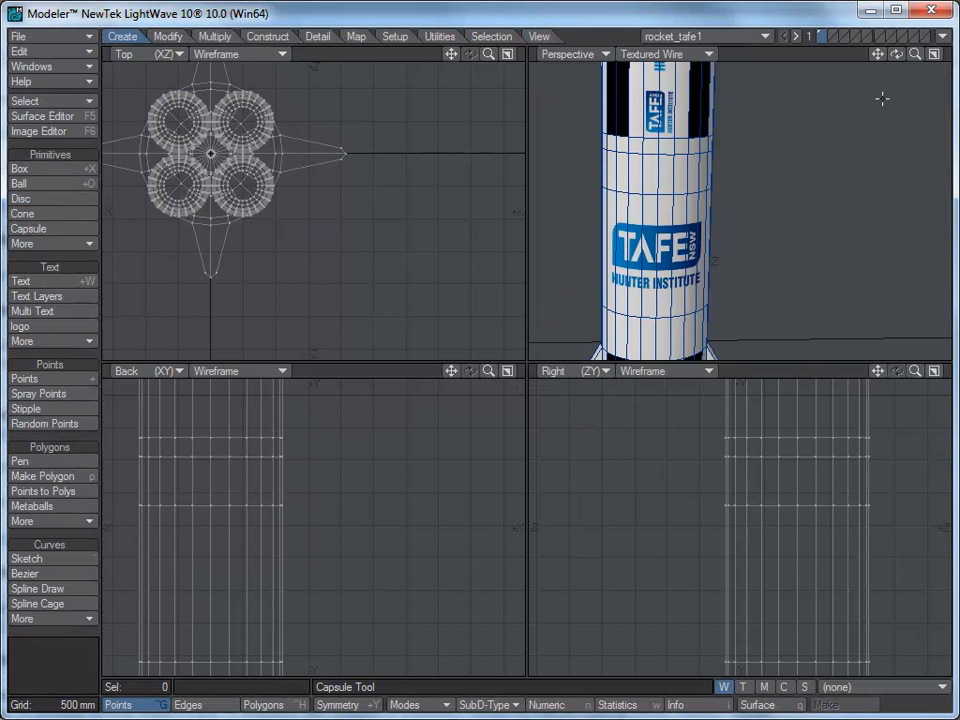
Step: Switch the perspective viewport to Weight Shade, focused on the rocket's engine nozzles
left_click_drag(691, 301, 739, 43, "ctrl+alt")
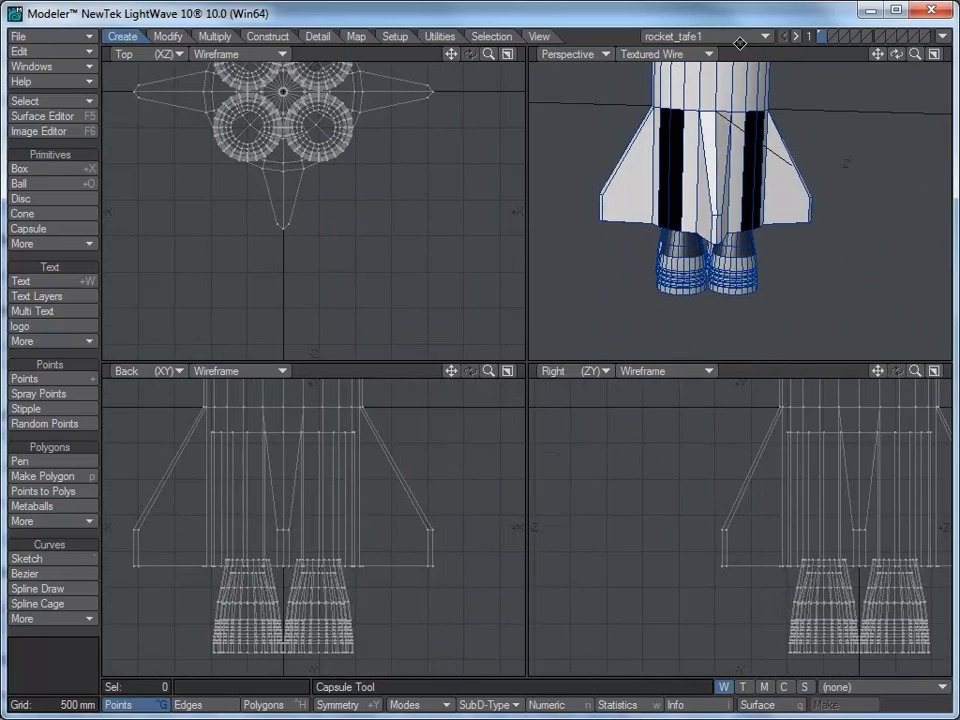
left_click_drag(684, 291, 838, 244, "ctrl+alt")
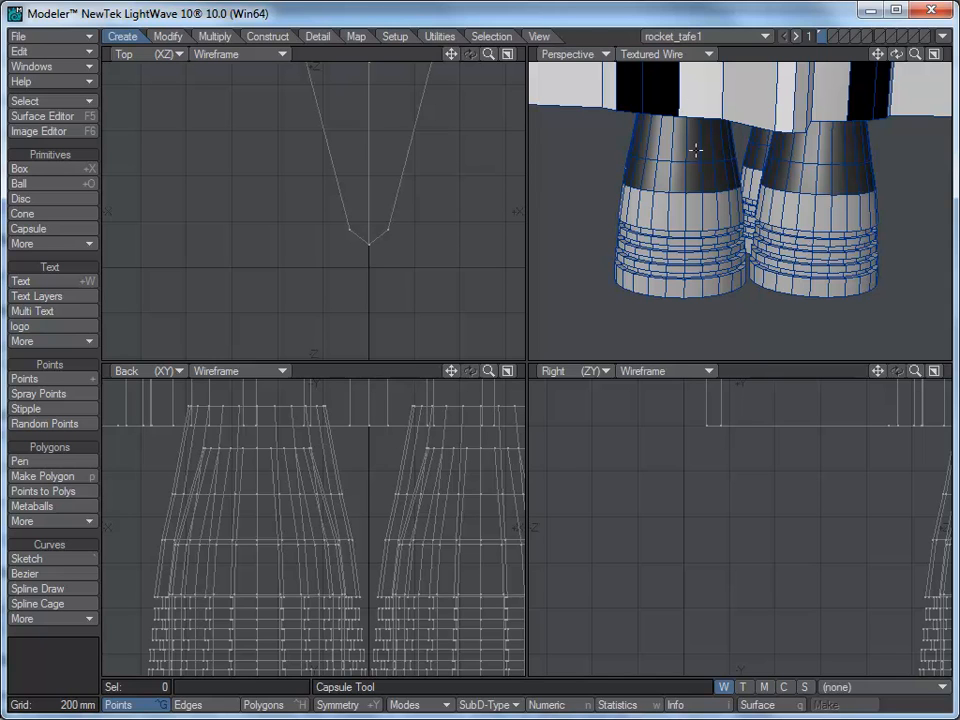
left_click(708, 56)
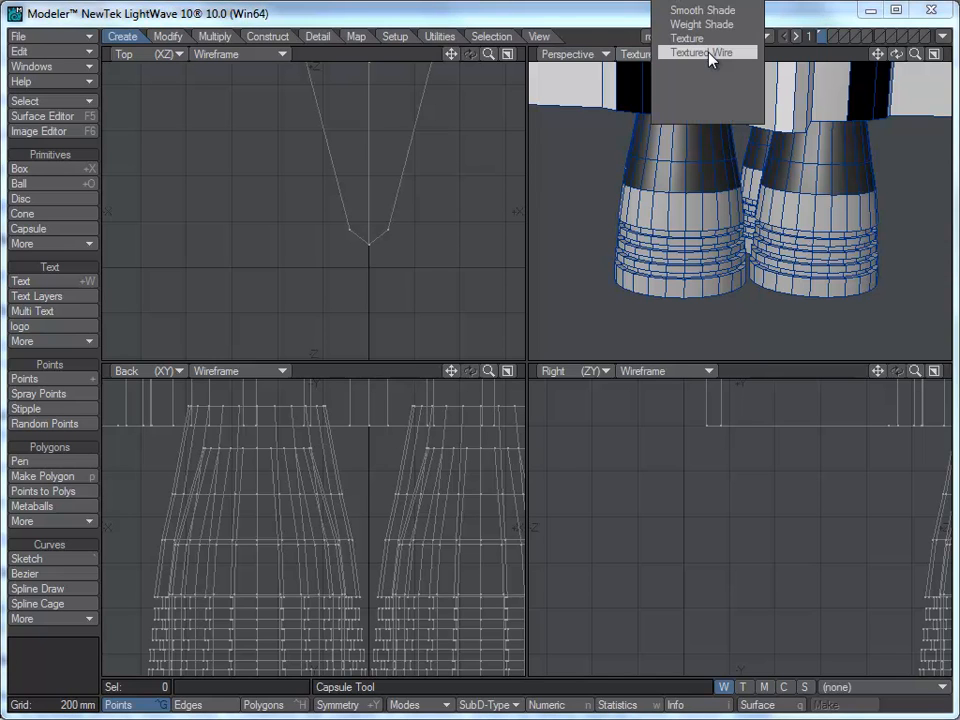
left_click(714, 27)
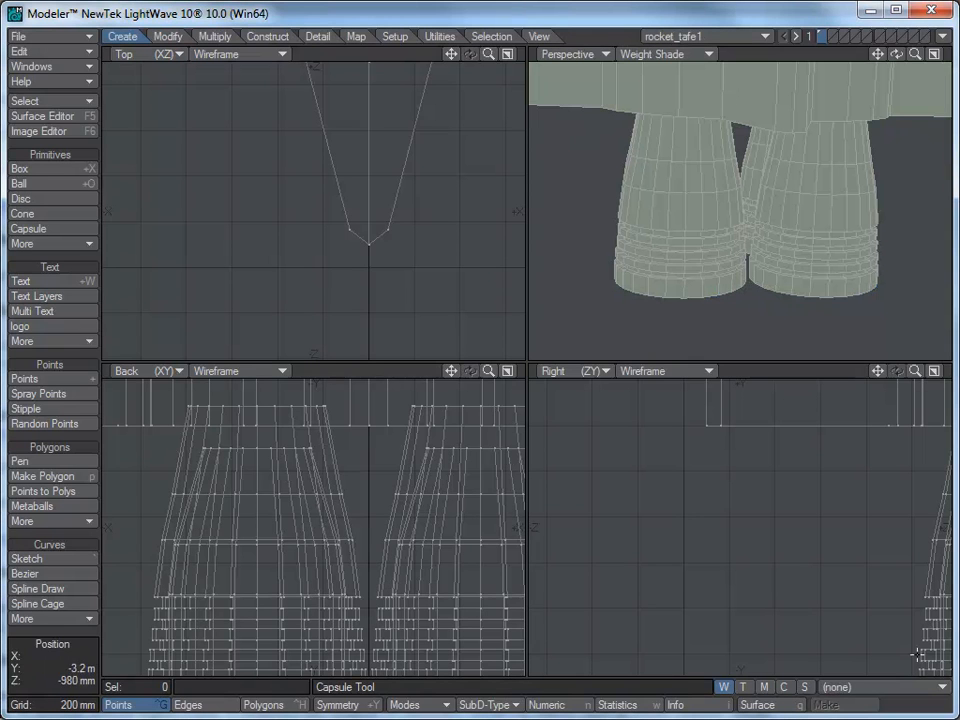
Step: Select the bottom ring of points on all four exhaust nozzles
left_click(934, 688)
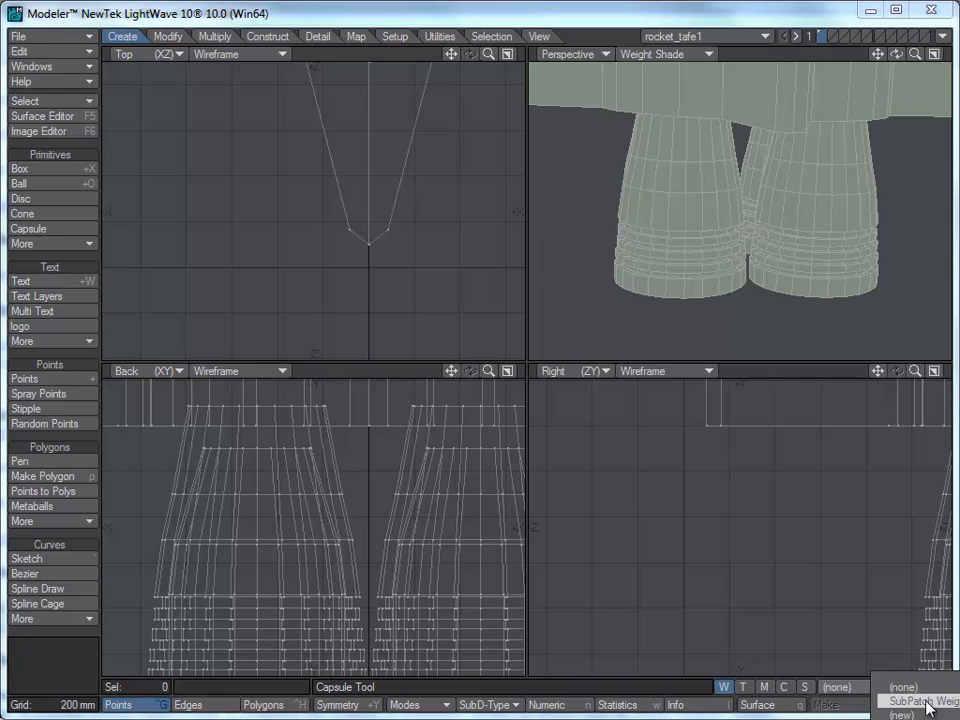
left_click(788, 238)
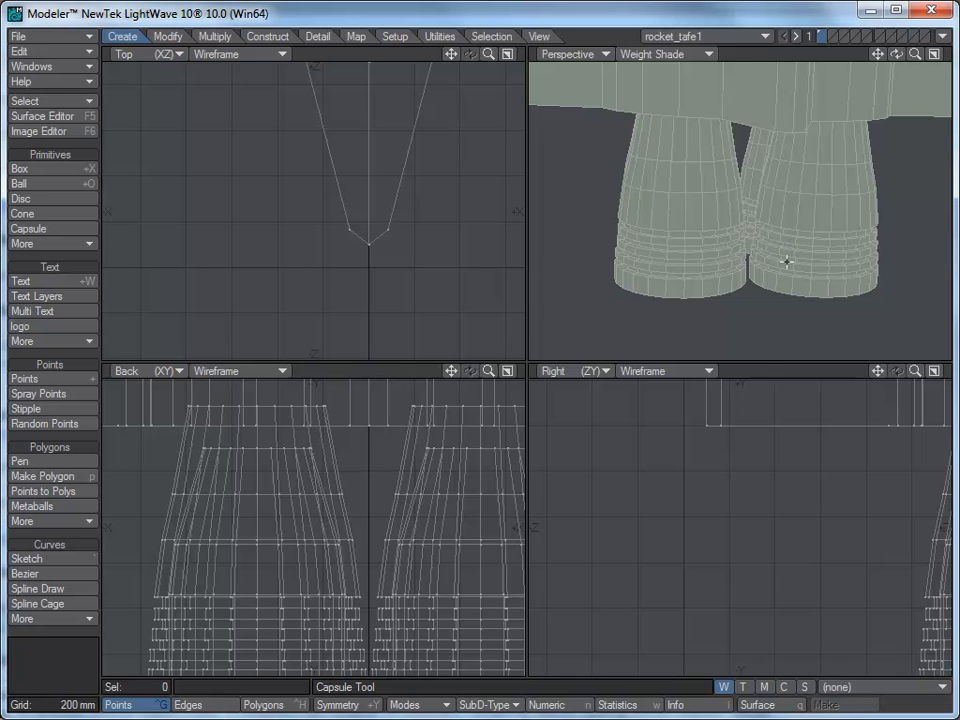
left_click_drag(869, 566, 618, 442, "alt")
left_click_drag(845, 538, 712, 500, "ctrl+alt")
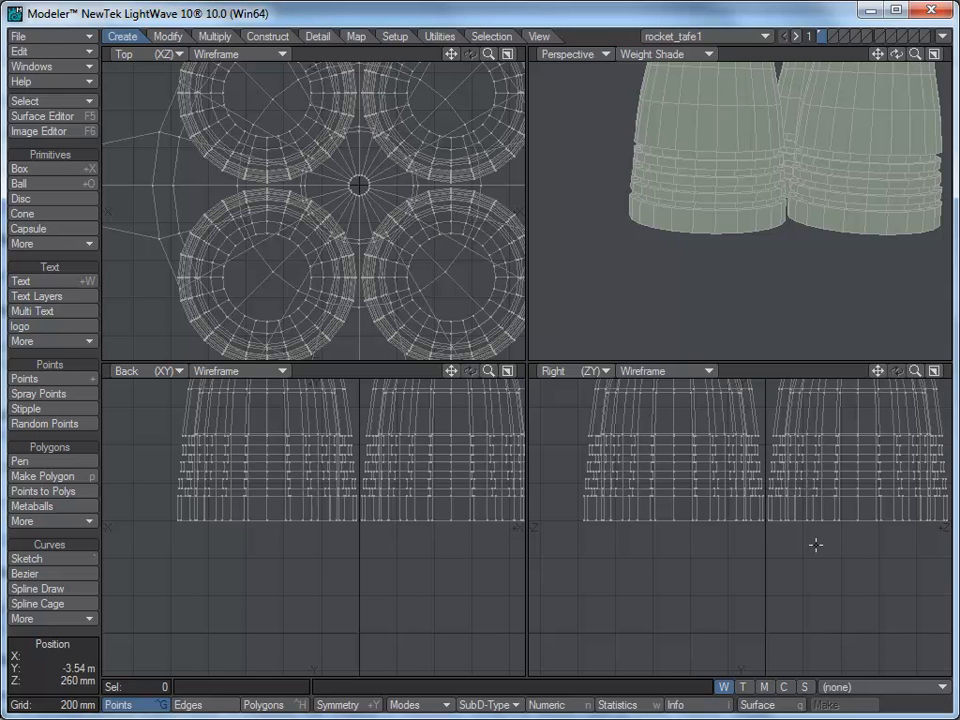
scroll(802, 542, "up", 2)
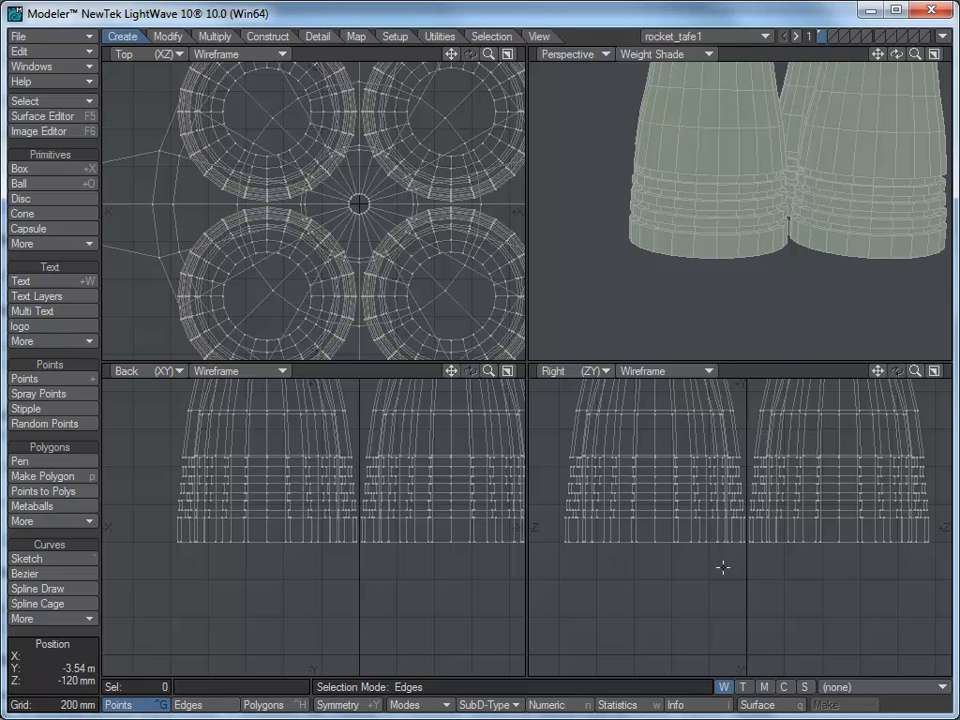
mouse_move(808, 561)
right_mouse_down()
mouse_move(574, 568)
mouse_move(553, 529)
mouse_move(926, 531)
mouse_move(936, 553)
mouse_move(790, 563)
right_mouse_up()
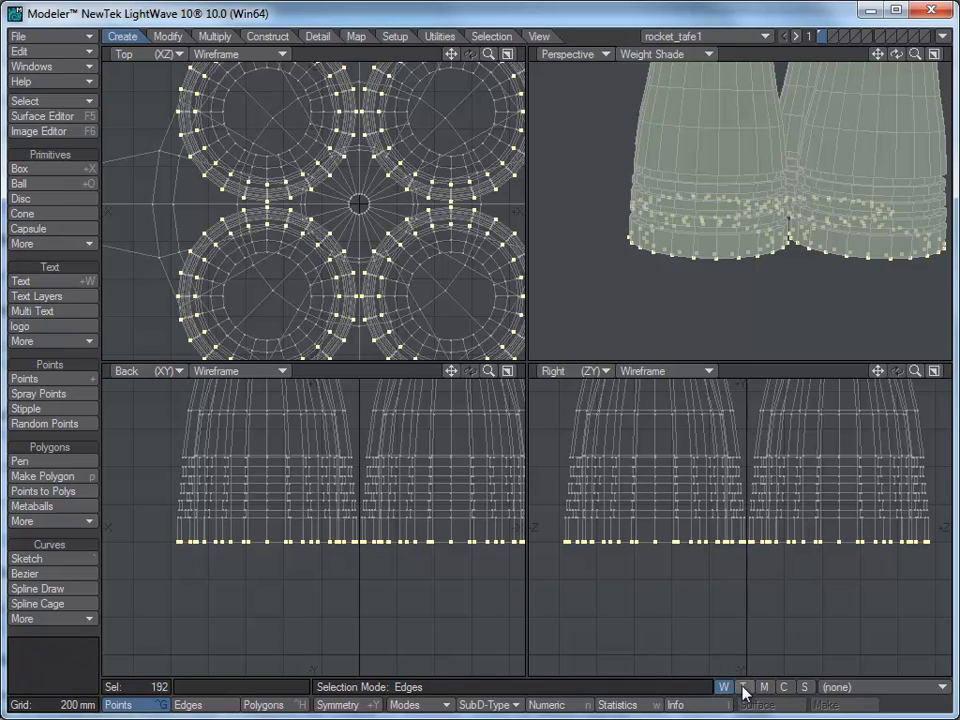
Step: Create a new weight map named rocket_exhaust with an initial value of 100% on the selected points
left_click(941, 688)
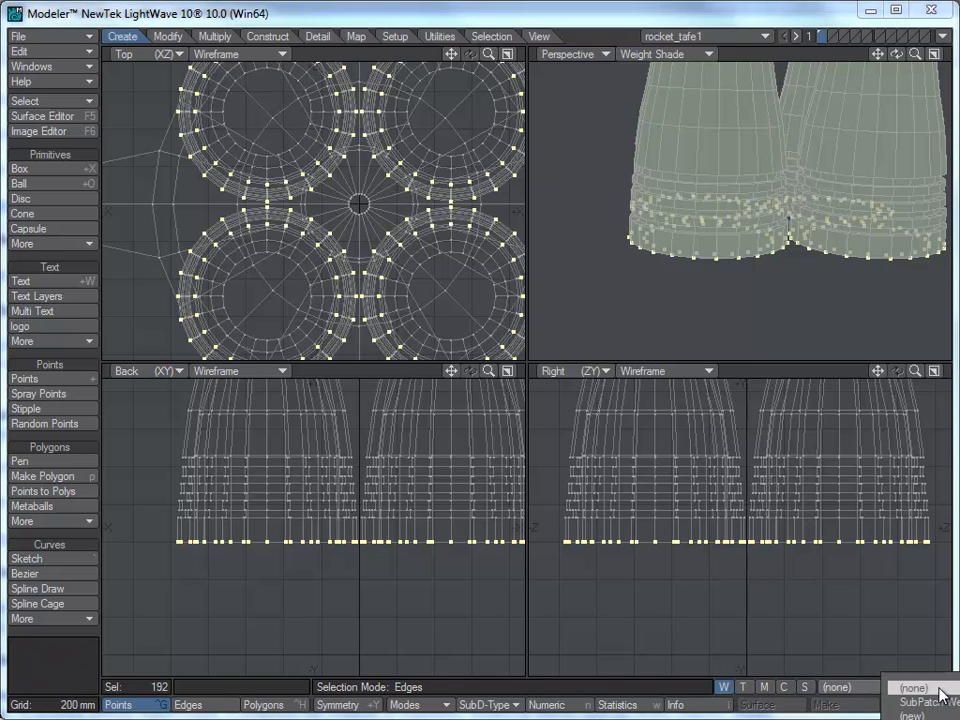
left_click(914, 713)
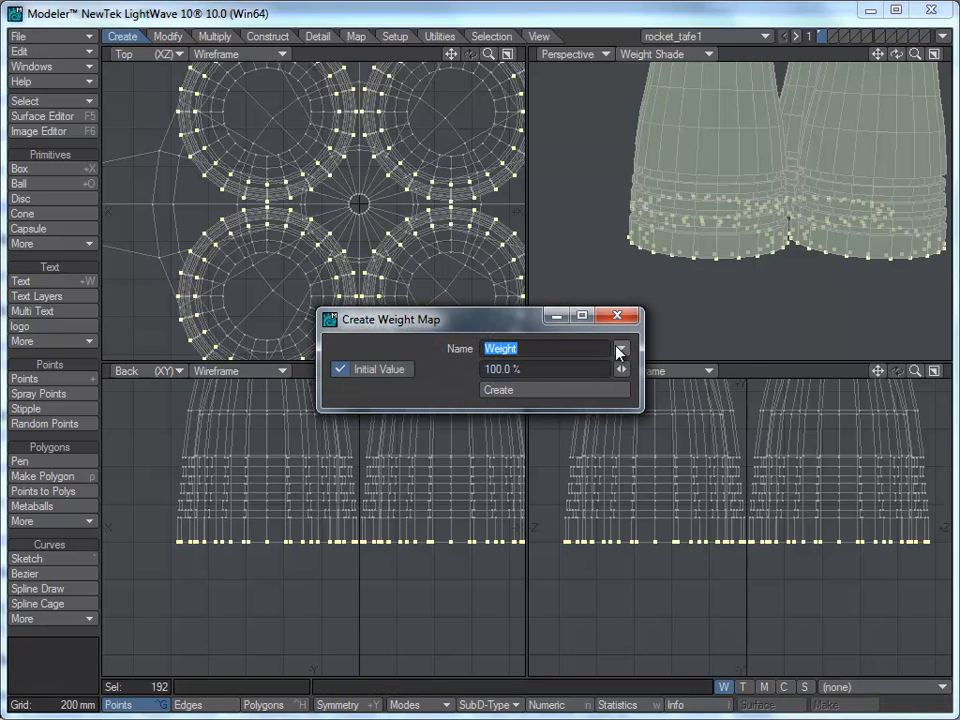
left_click_drag(505, 322, 502, 338)
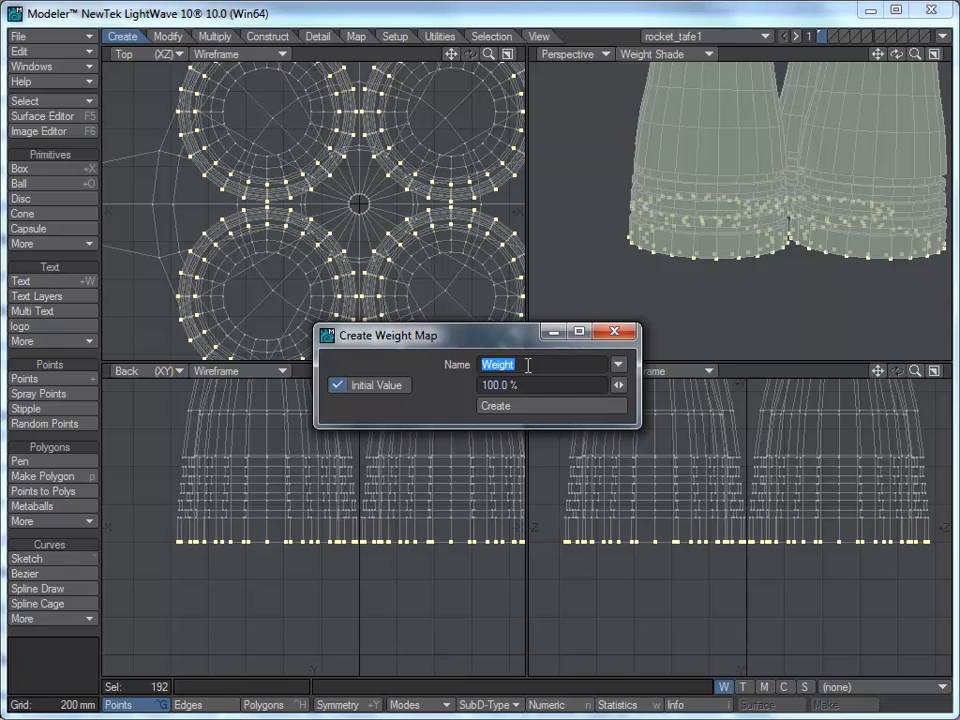
type("rocket_wxhaus")
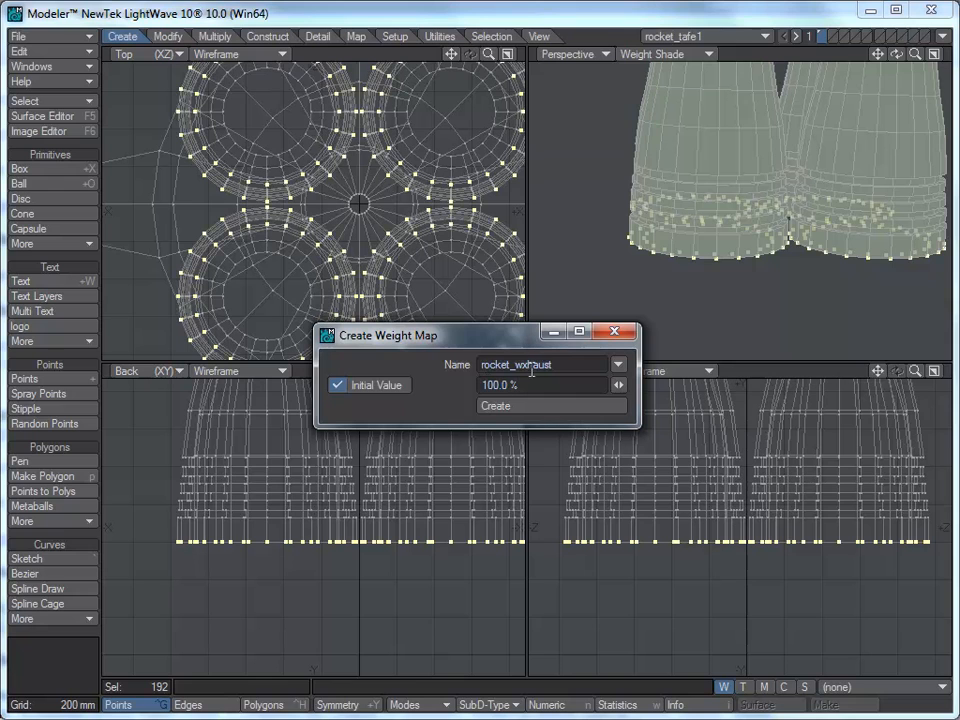
key("BackSpace")
type("e")
left_click(527, 410)
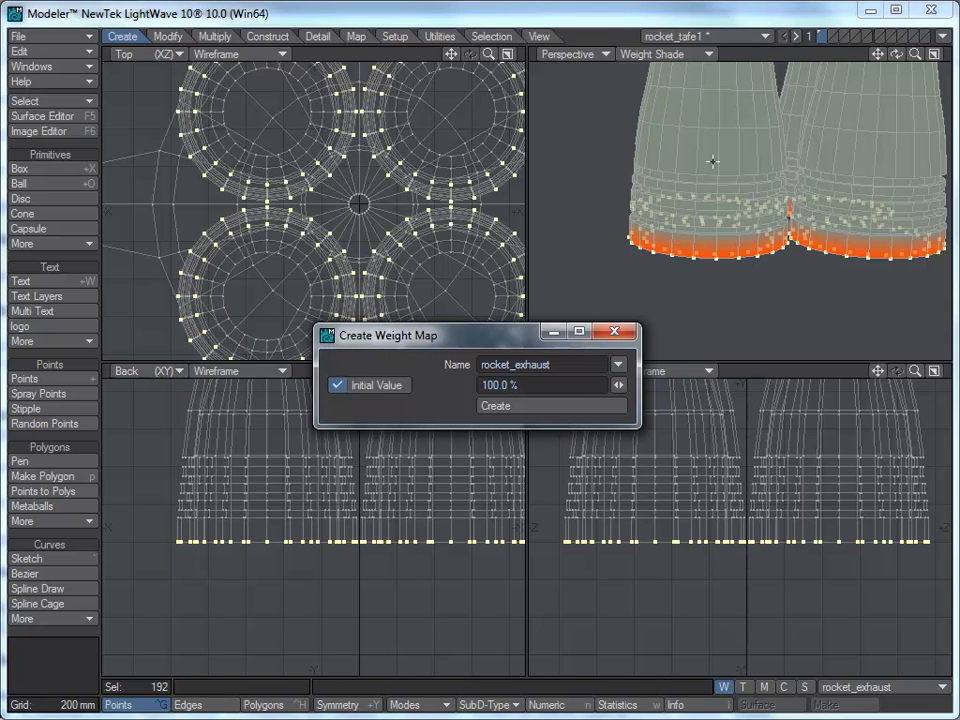
left_click(615, 331)
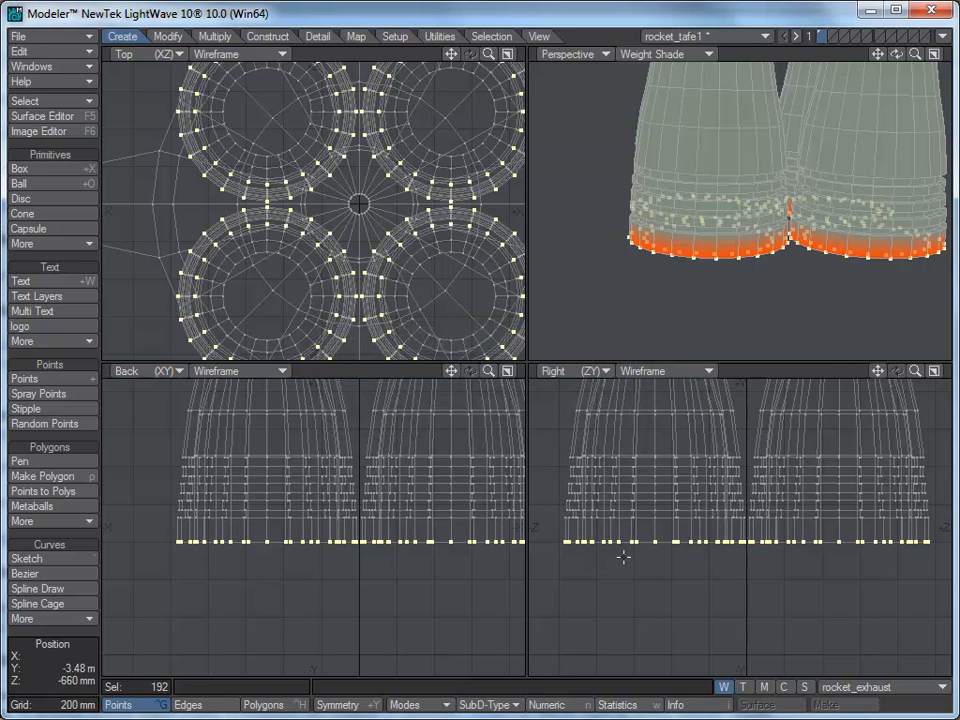
Step: Select the next band of points up the nozzles and assign it an 80% weight in the rocket_exhaust map
key("slash")
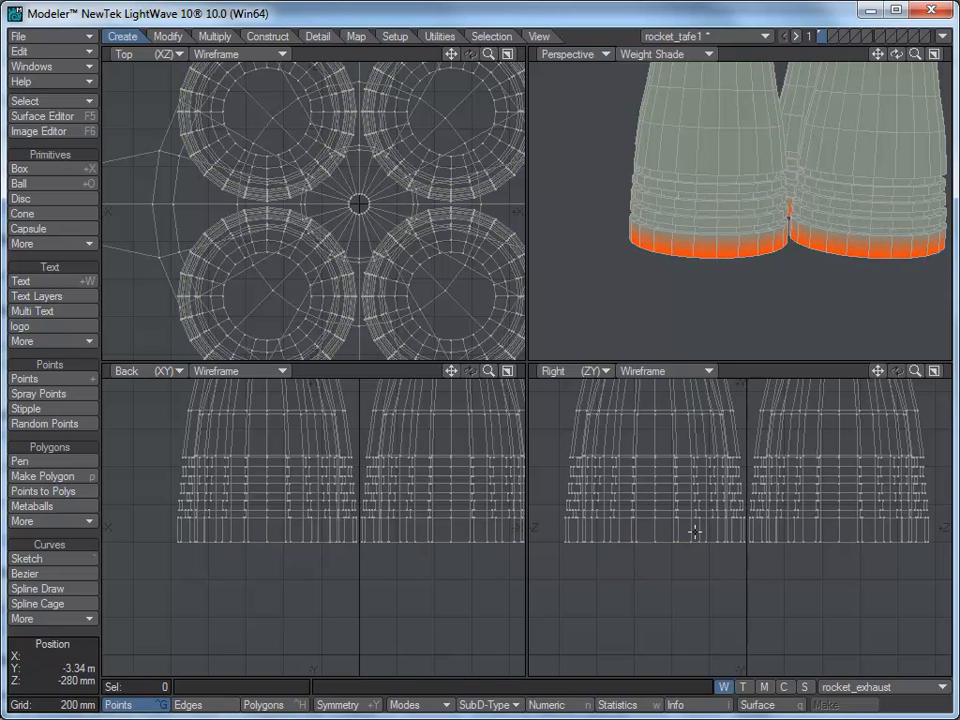
mouse_move(706, 528)
right_mouse_down()
mouse_move(603, 529)
mouse_move(557, 498)
mouse_move(897, 496)
mouse_move(936, 510)
mouse_move(889, 529)
mouse_move(697, 530)
mouse_move(722, 537)
right_mouse_up()
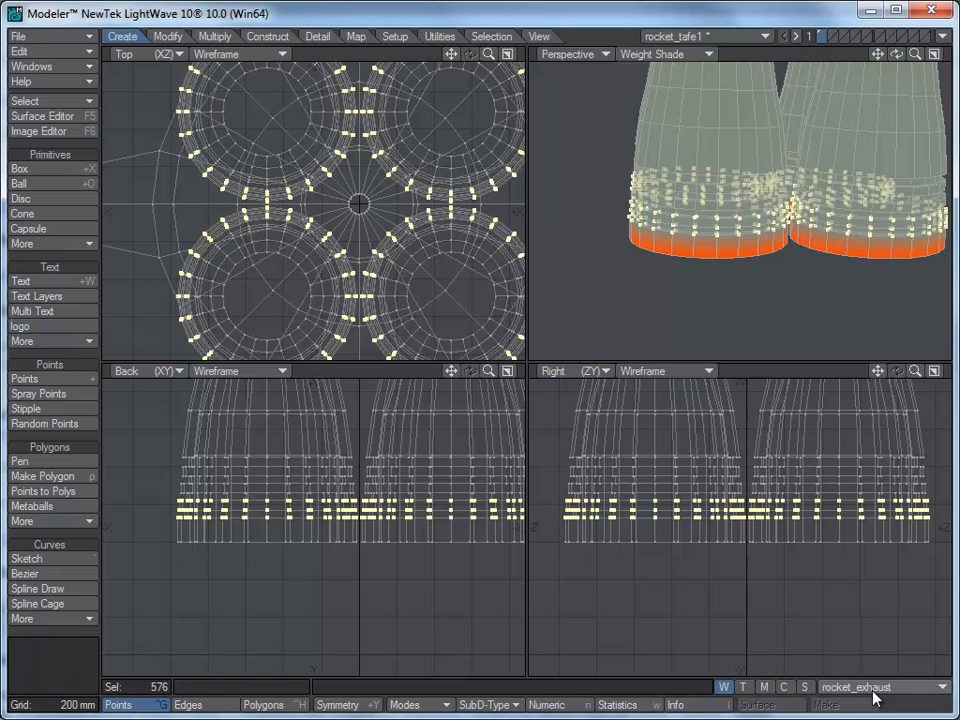
left_click(943, 690)
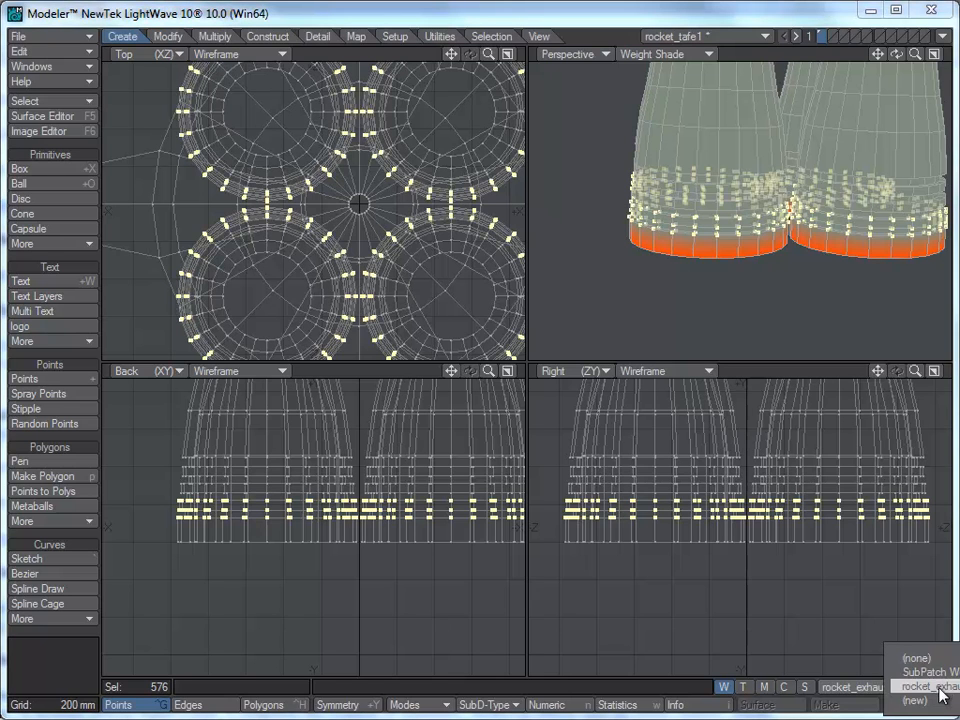
left_click(914, 701)
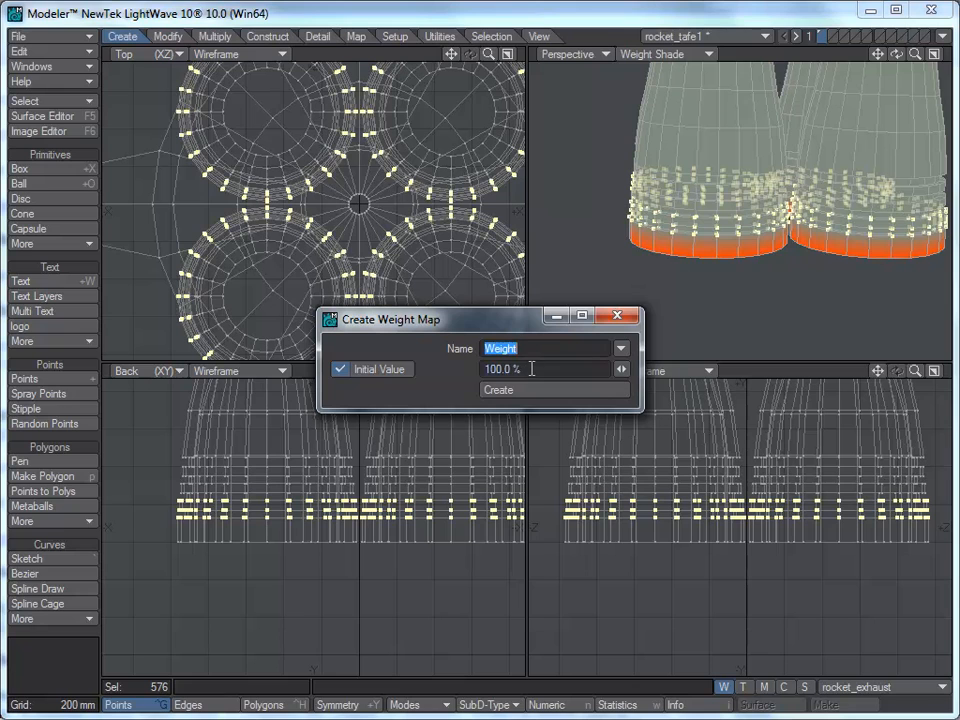
key("Tab")
type("80")
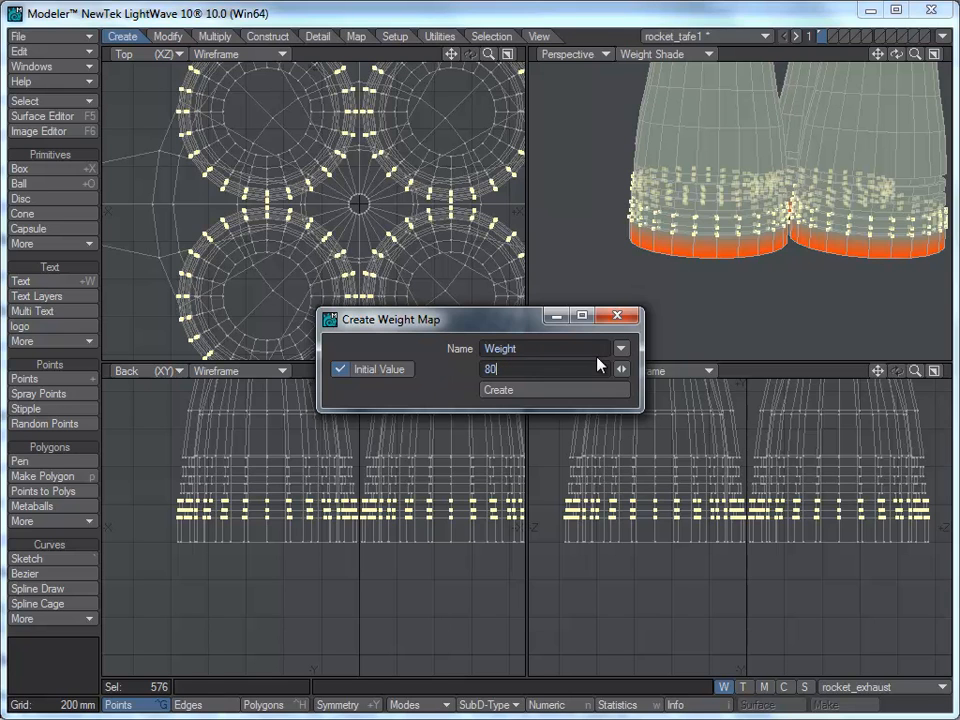
left_click(621, 348)
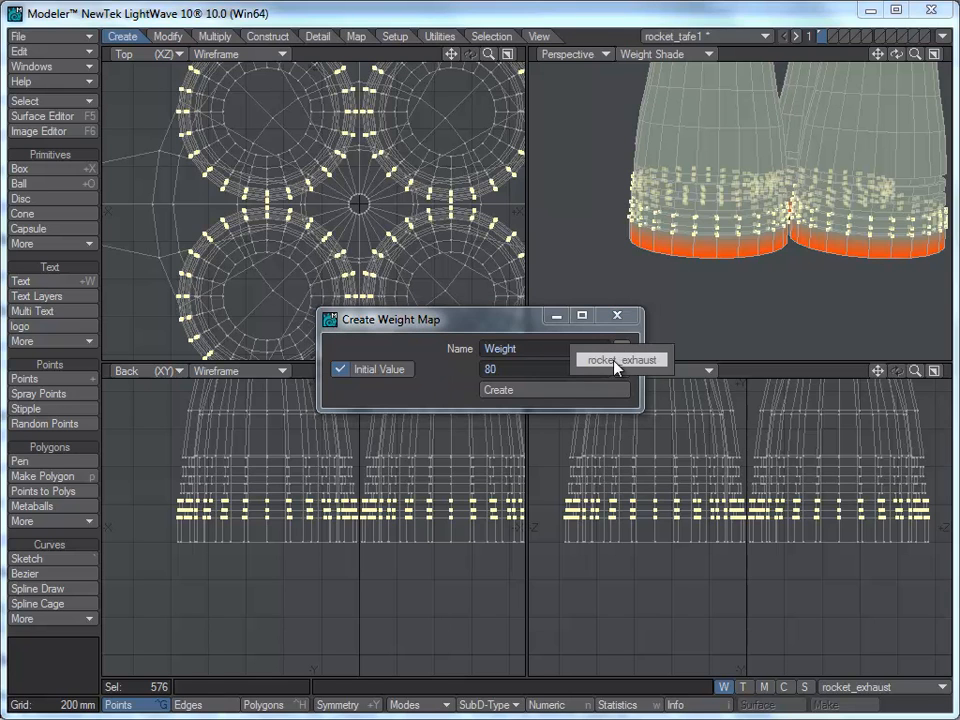
left_click(615, 361)
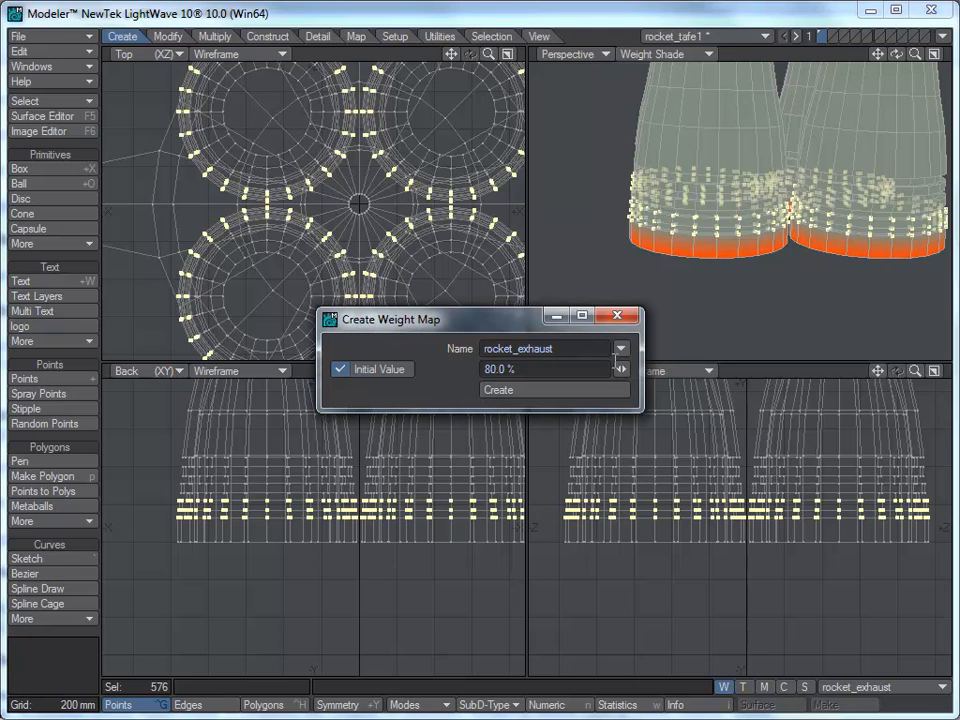
left_click(556, 390)
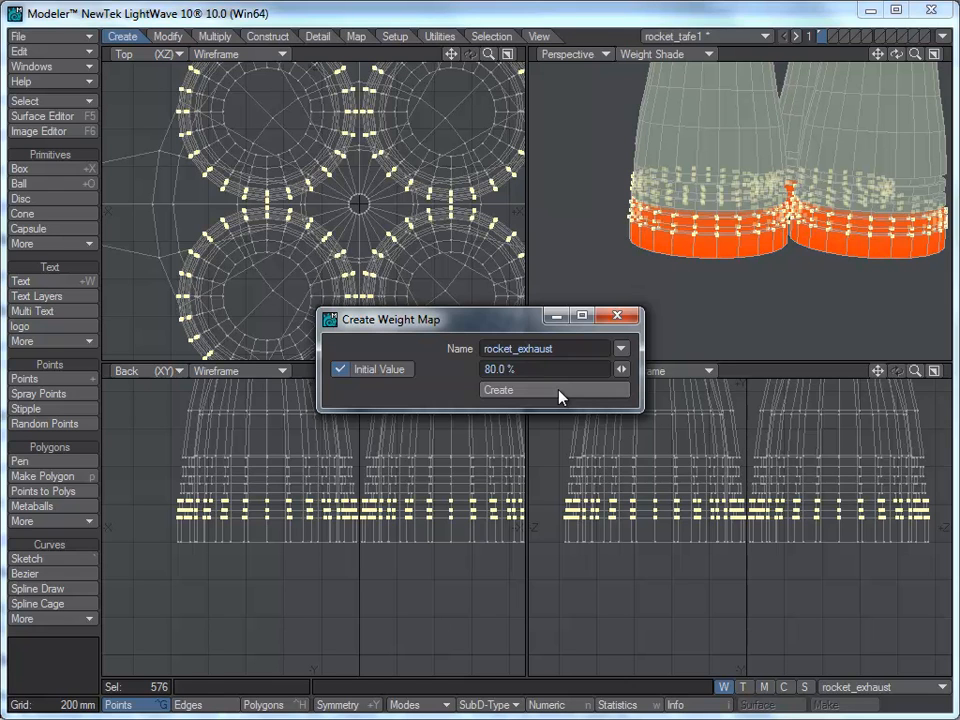
left_click(626, 321)
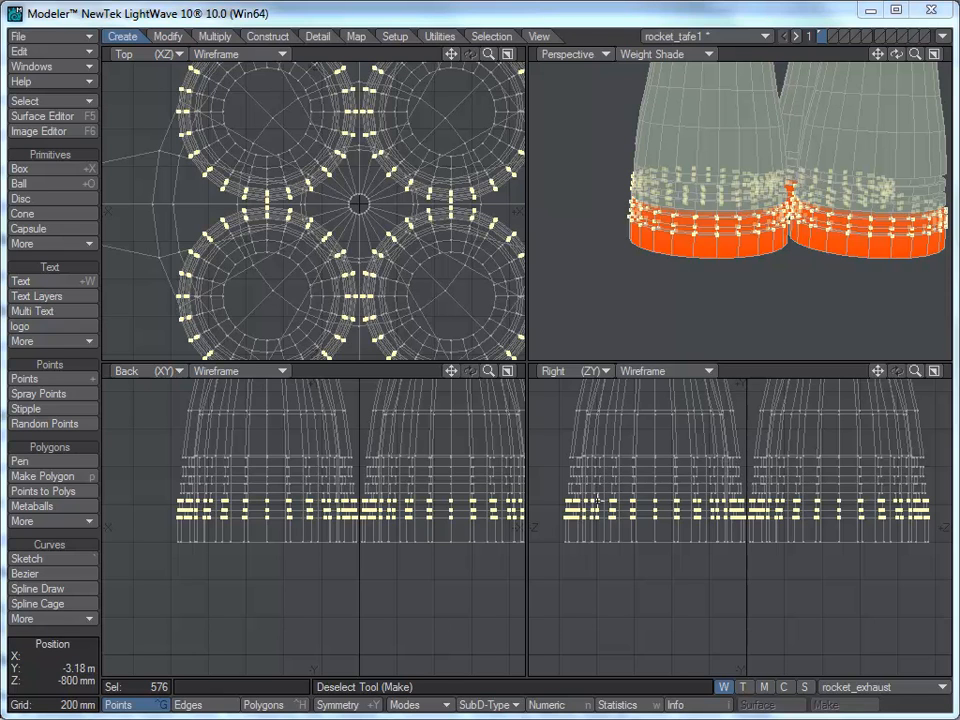
Step: Select the band of points above that and give it a 40% weight in the rocket_exhaust map
key("slash")
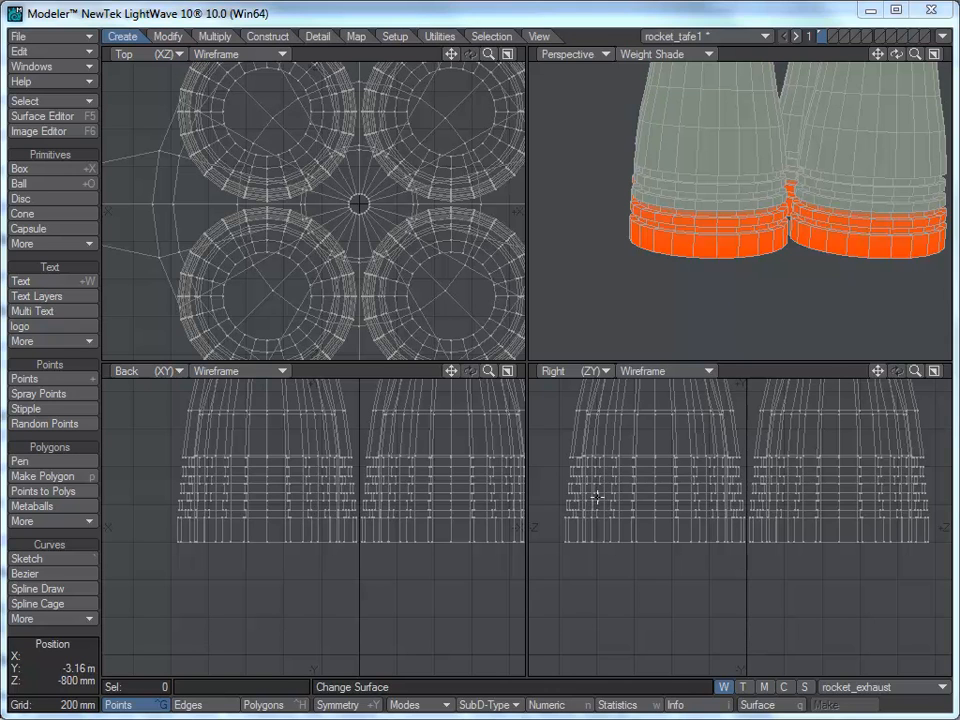
mouse_move(596, 496)
right_mouse_down()
mouse_move(565, 493)
mouse_move(566, 463)
mouse_move(915, 459)
mouse_move(938, 467)
mouse_move(798, 497)
mouse_move(596, 493)
right_mouse_up()
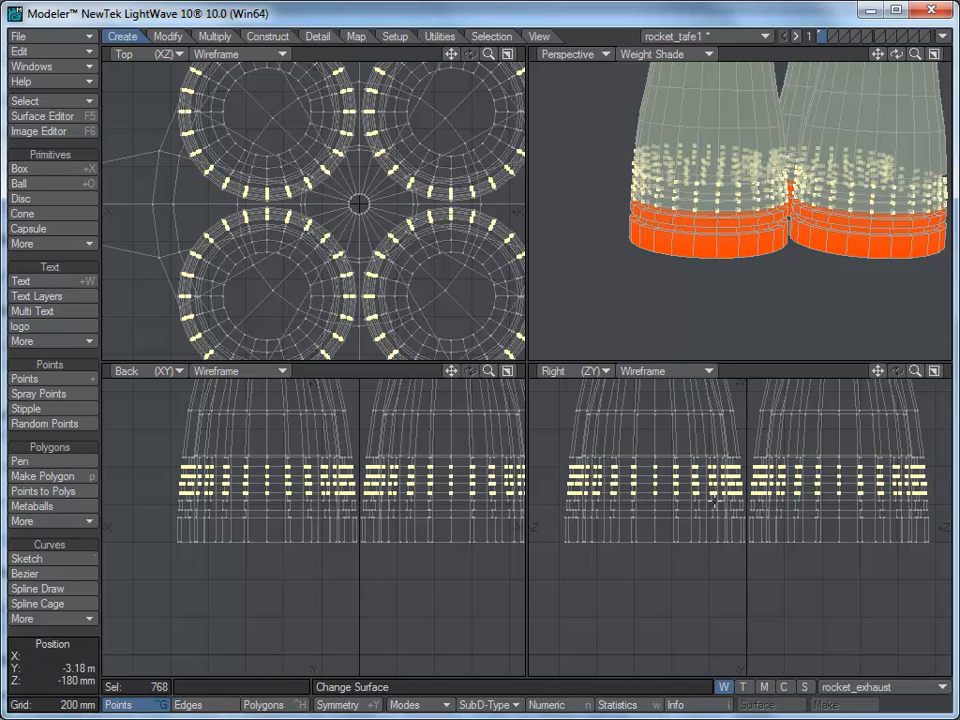
left_click(934, 688)
left_click(905, 698)
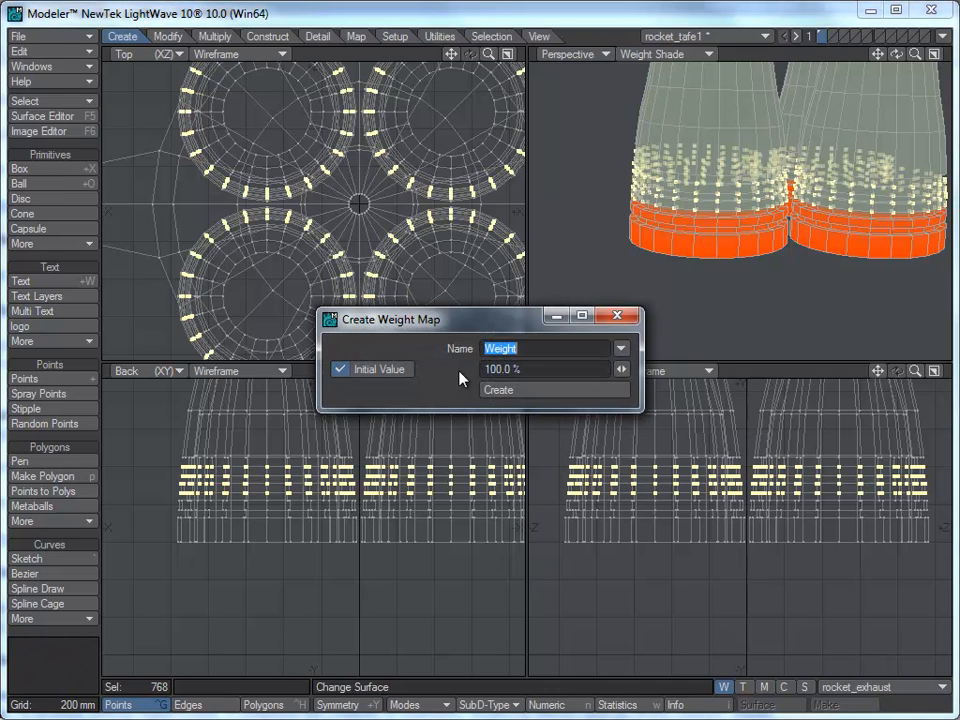
left_click(621, 348)
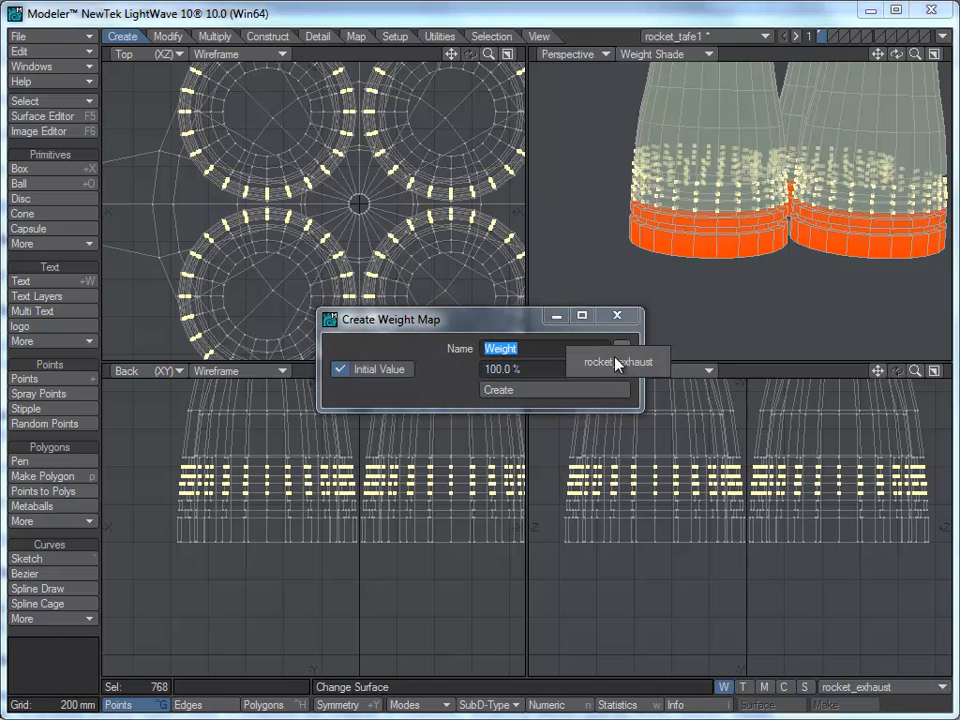
left_click(615, 362)
left_click_drag(558, 369, 445, 376)
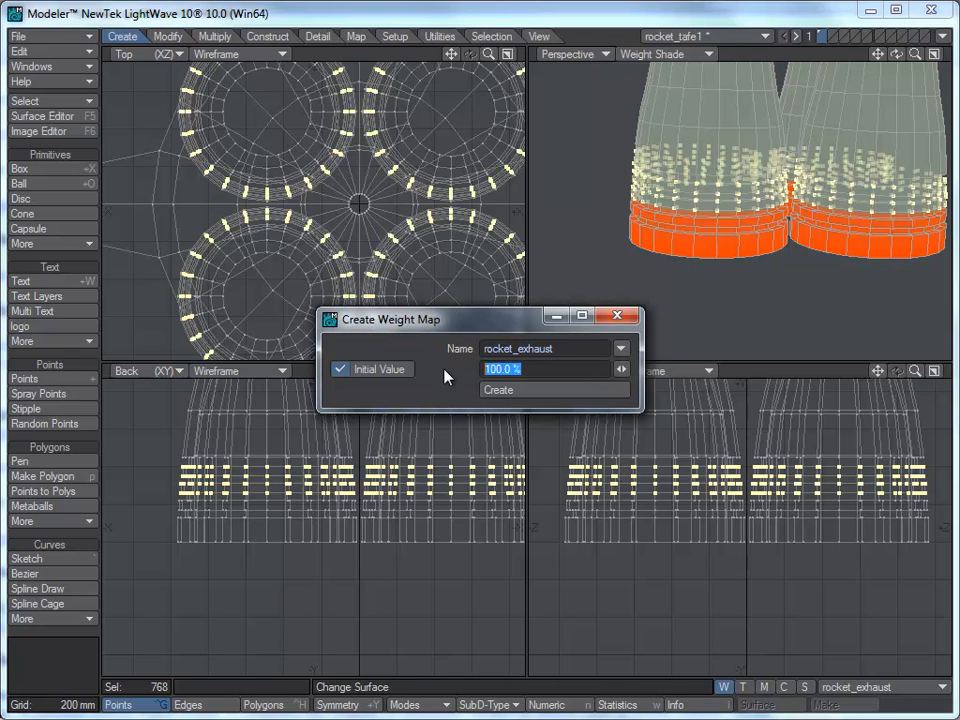
type("40")
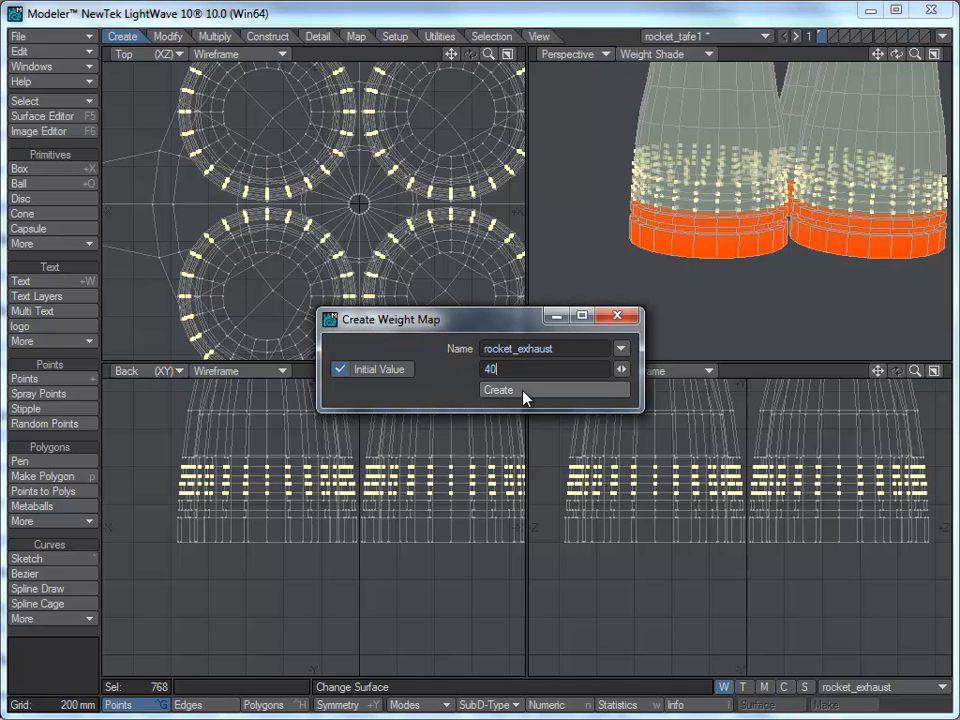
left_click(526, 395)
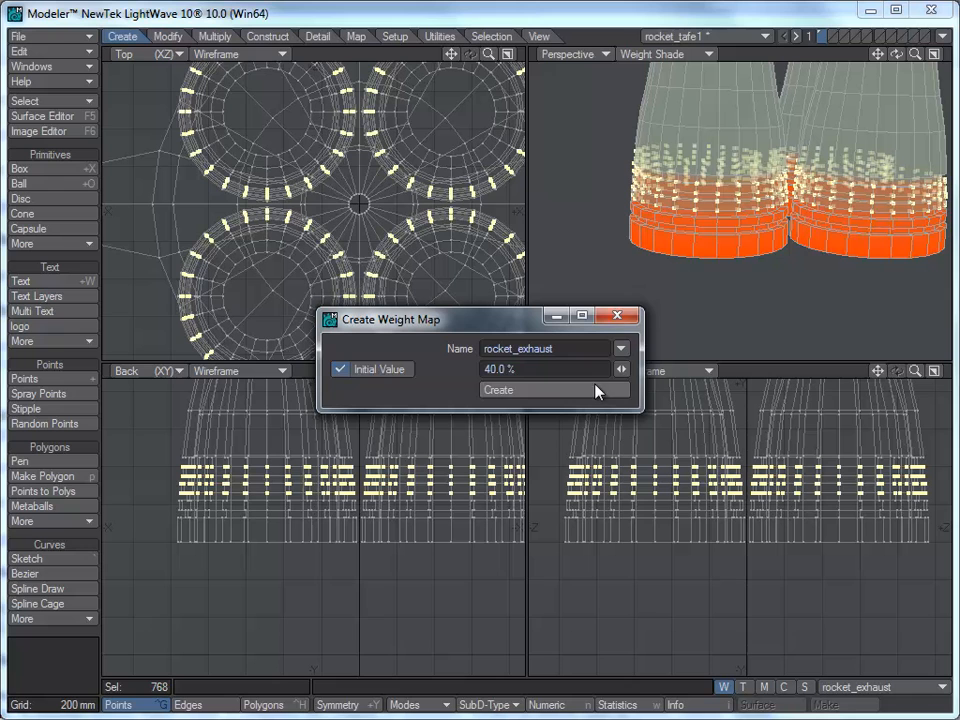
left_click(617, 316)
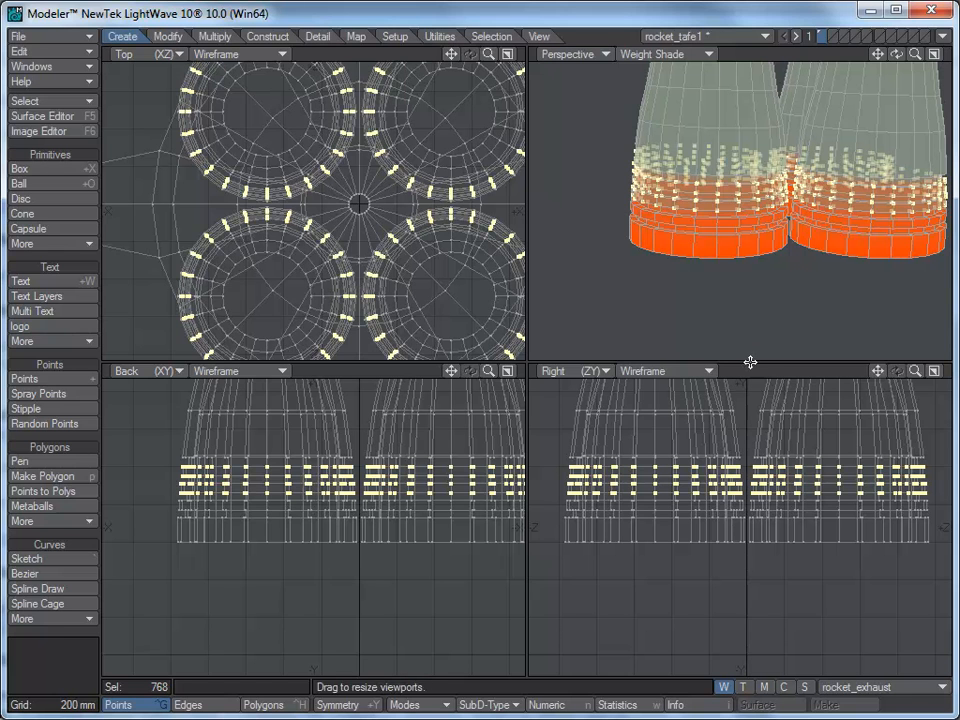
Step: Select the next ring of points higher on the nozzles and assign it a 20% rocket_exhaust weight
key("slash")
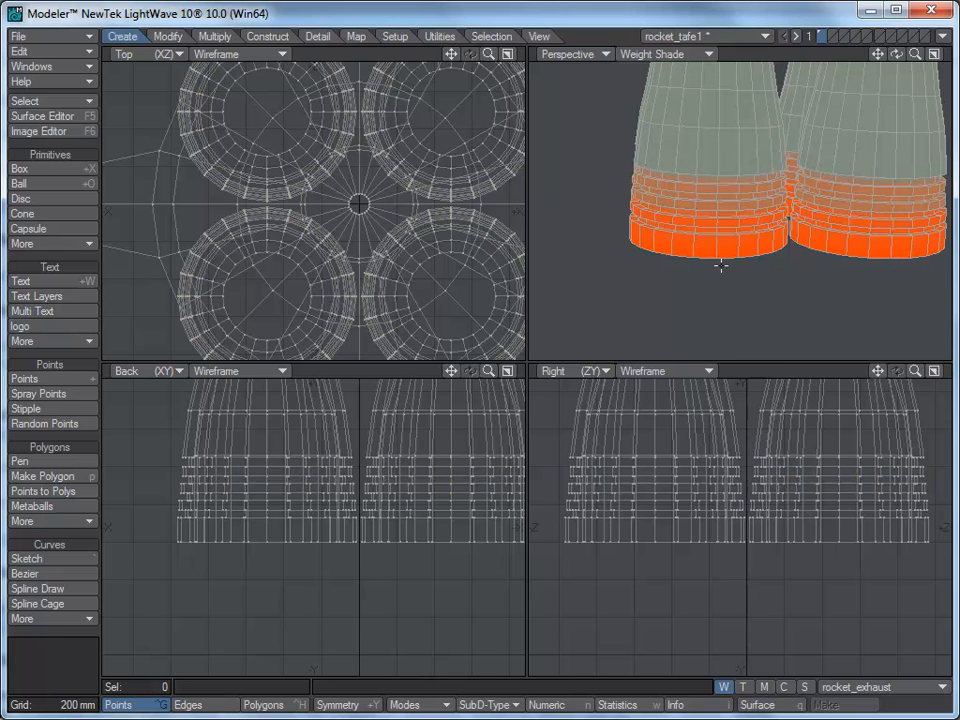
left_click_drag(699, 218, 727, 200, "ctrl+alt")
left_click_drag(651, 216, 692, 202, "alt")
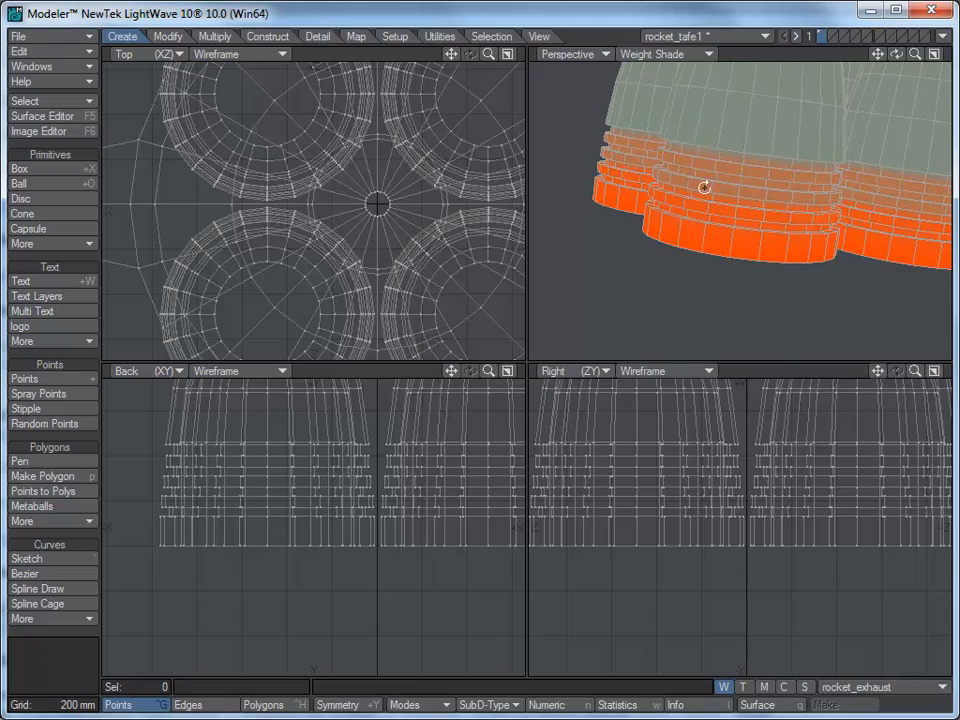
left_click_drag(830, 186, 789, 221, "ctrl+alt")
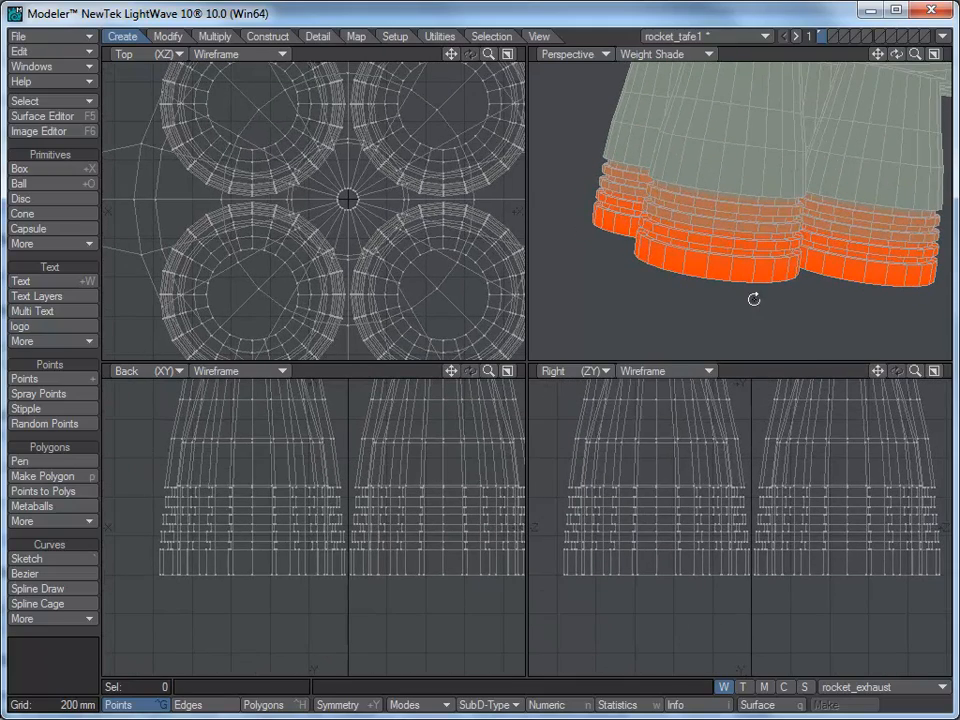
mouse_move(606, 489)
left_mouse_down()
mouse_move(565, 490)
mouse_move(595, 474)
mouse_move(930, 477)
left_mouse_up()
right_click_drag(938, 484, 868, 493)
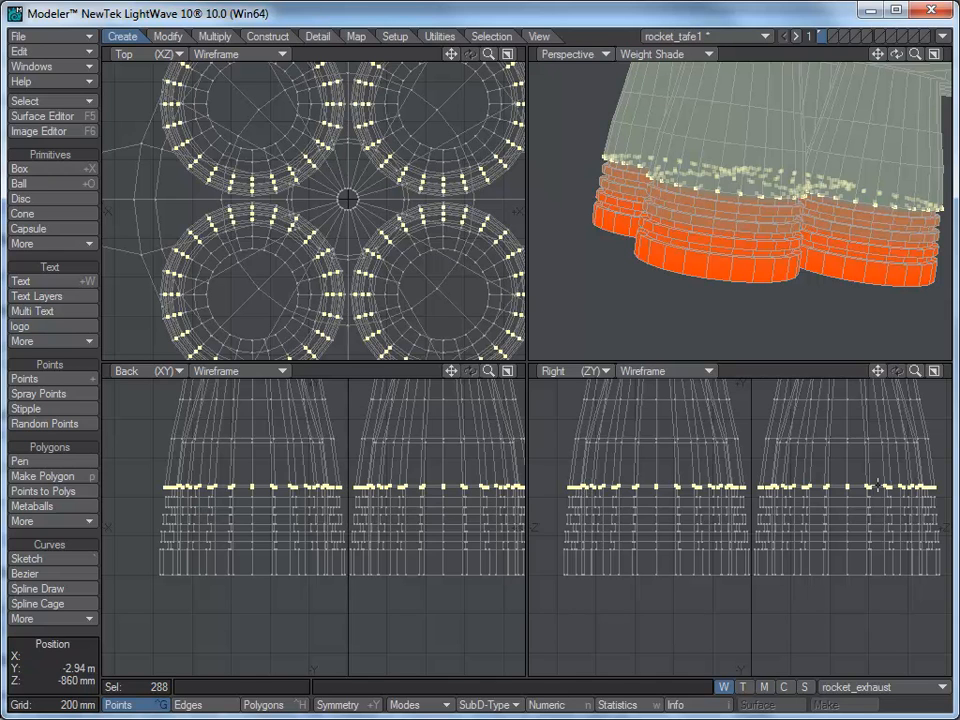
left_click(910, 687)
left_click(909, 700)
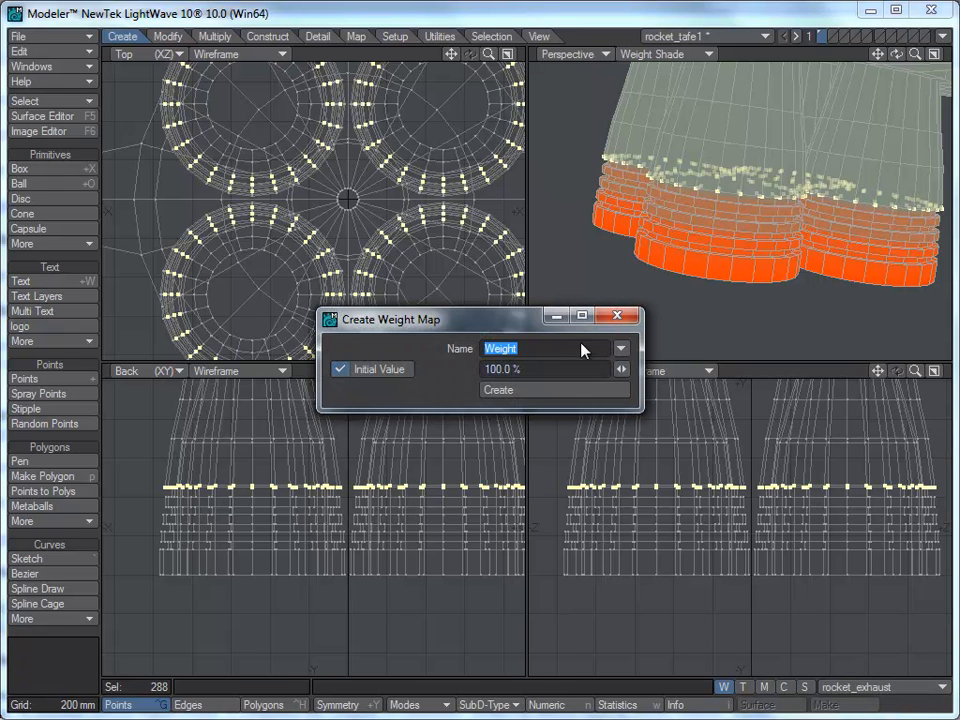
left_click(619, 348)
left_click(613, 361)
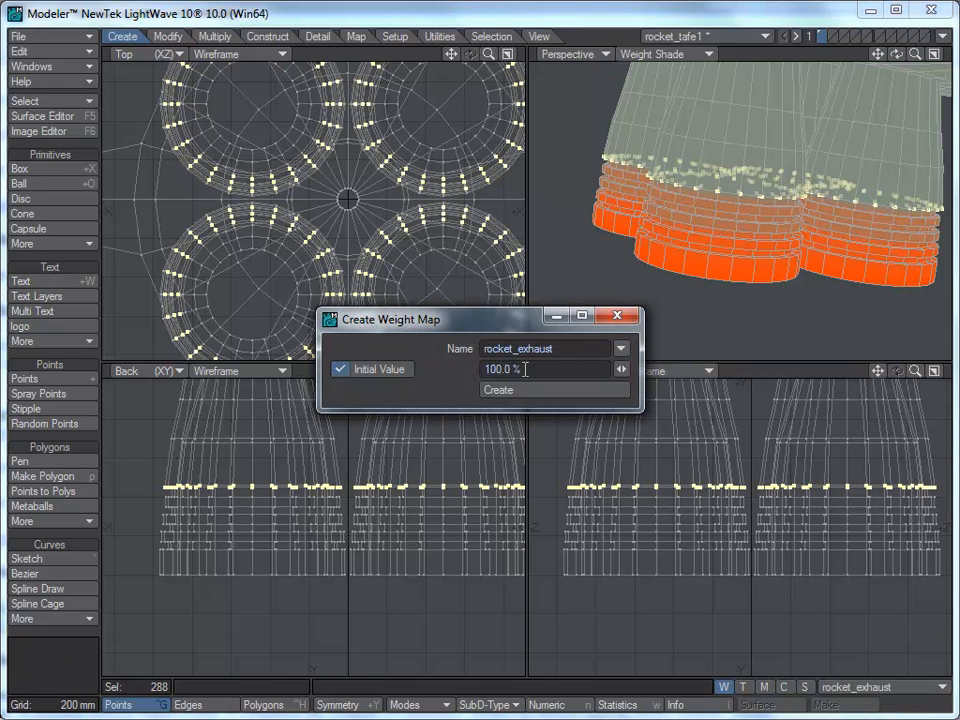
left_click(500, 369)
type("20")
left_click(537, 392)
left_click(617, 316)
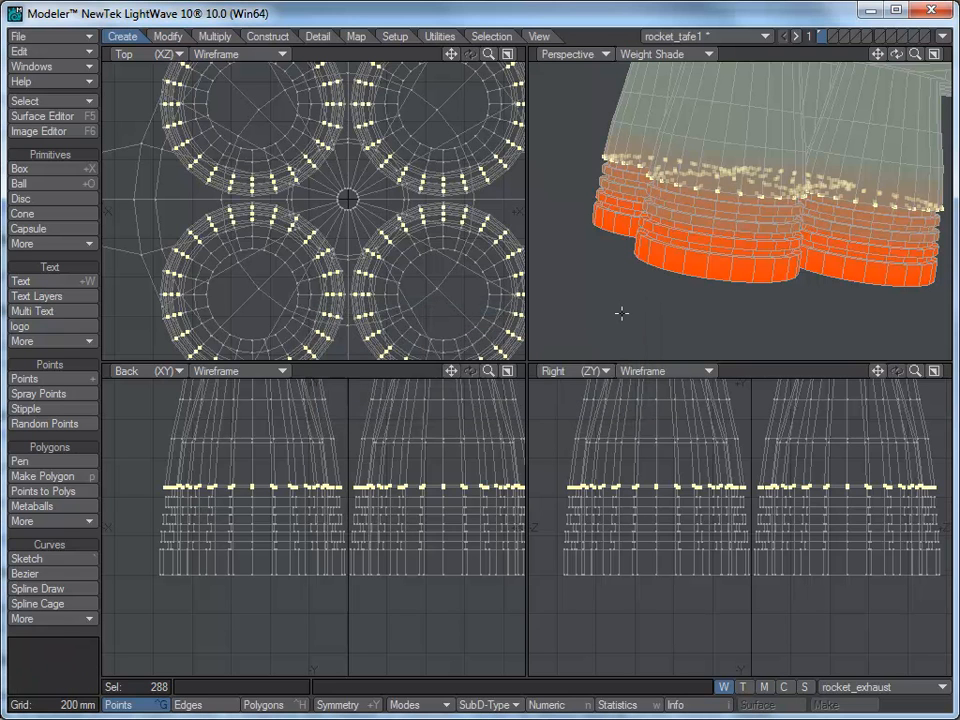
Step: Clear the point selection and orbit the perspective view to inspect the weight-shaded nozzles
key("slash")
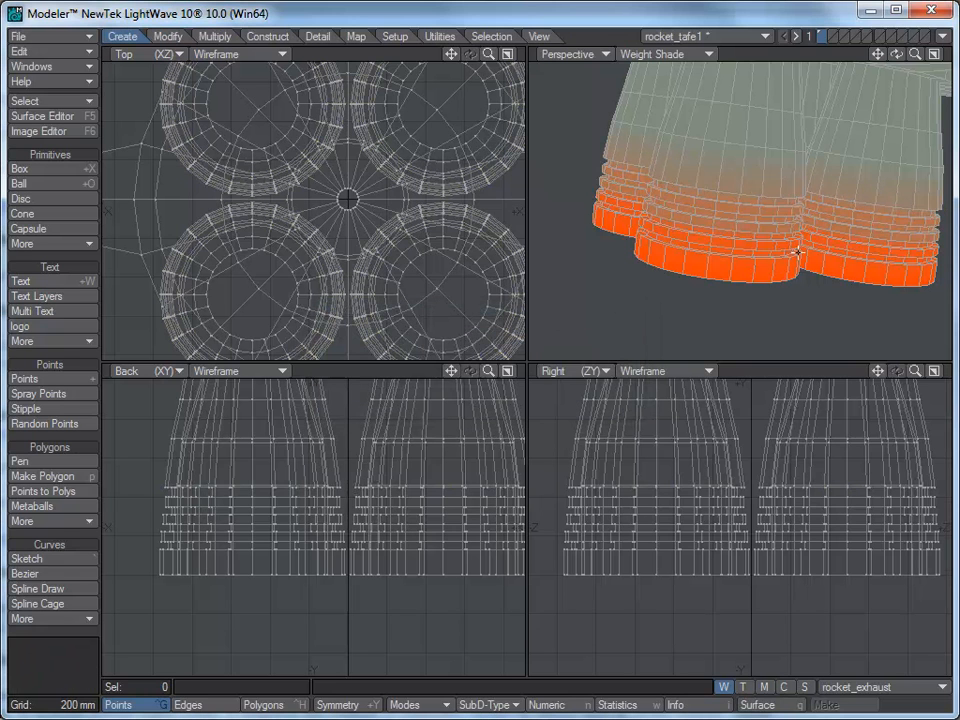
key("a")
left_click_drag(739, 204, 685, 234, "alt+shift")
left_click_drag(690, 236, 739, 281, "alt")
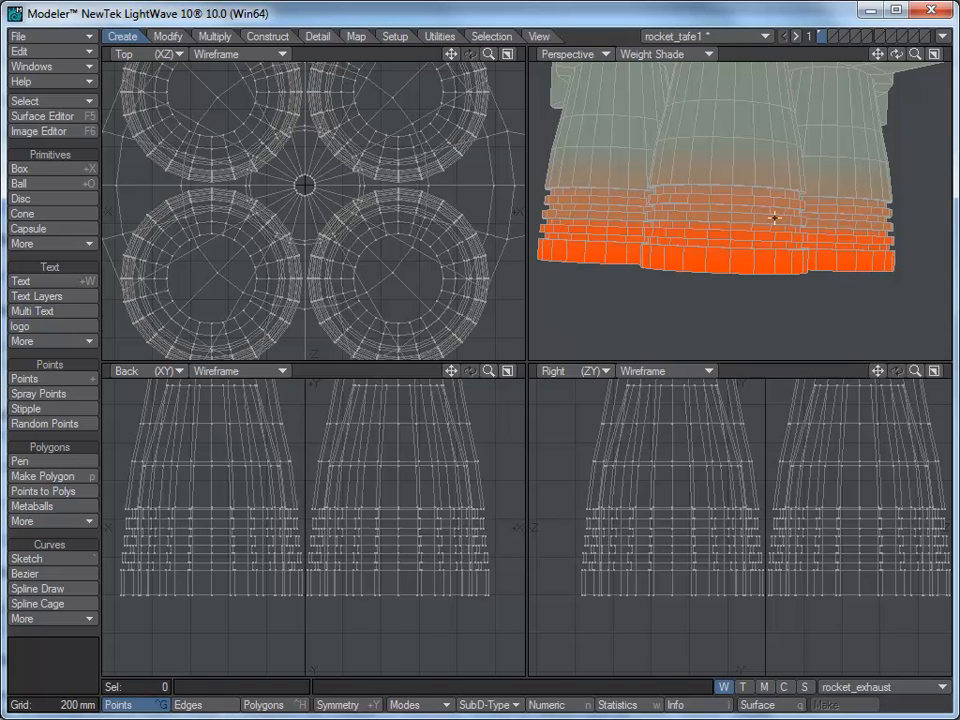
Step: Switch back to Layout to view the rocket in the scene
left_click(943, 36)
left_click(944, 36)
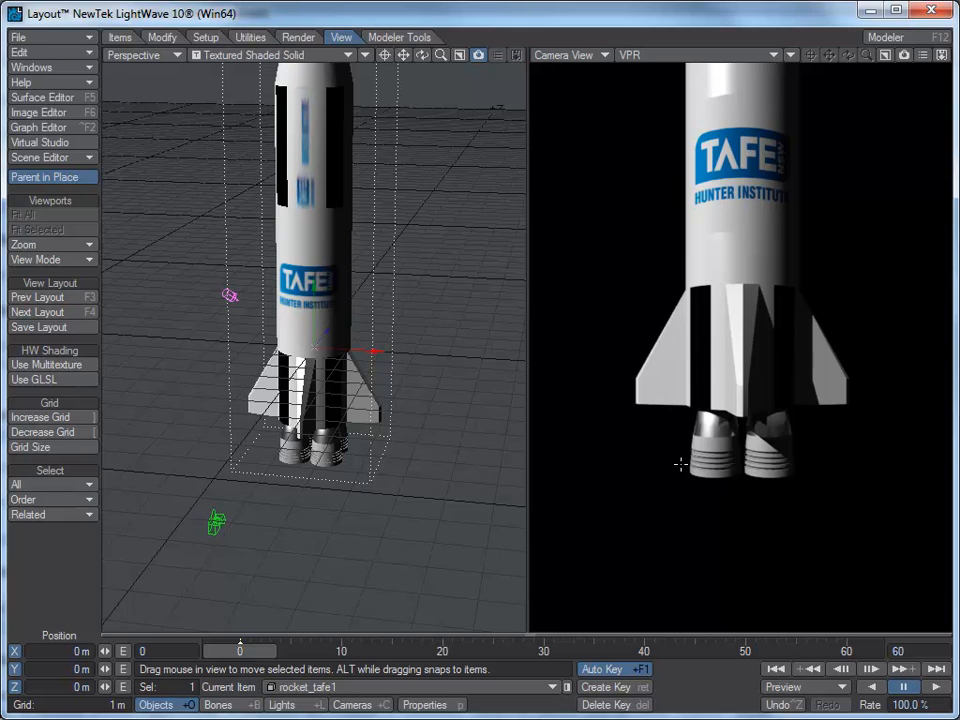
mouse_move(226, 652)
left_mouse_down()
mouse_move(451, 652)
mouse_move(240, 652)
left_mouse_up()
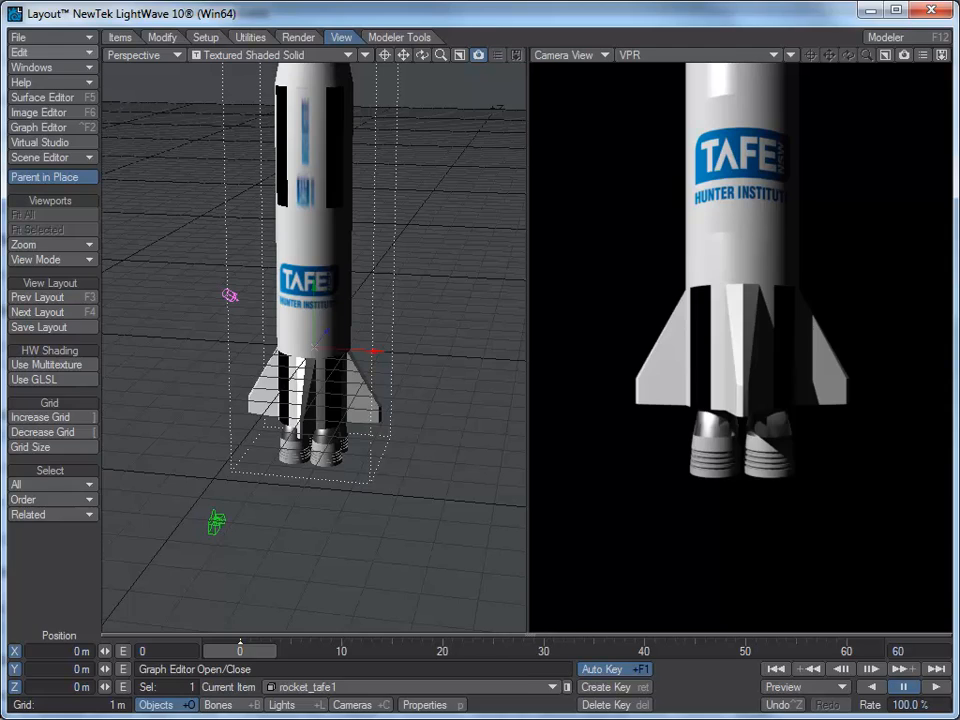
key("F12")
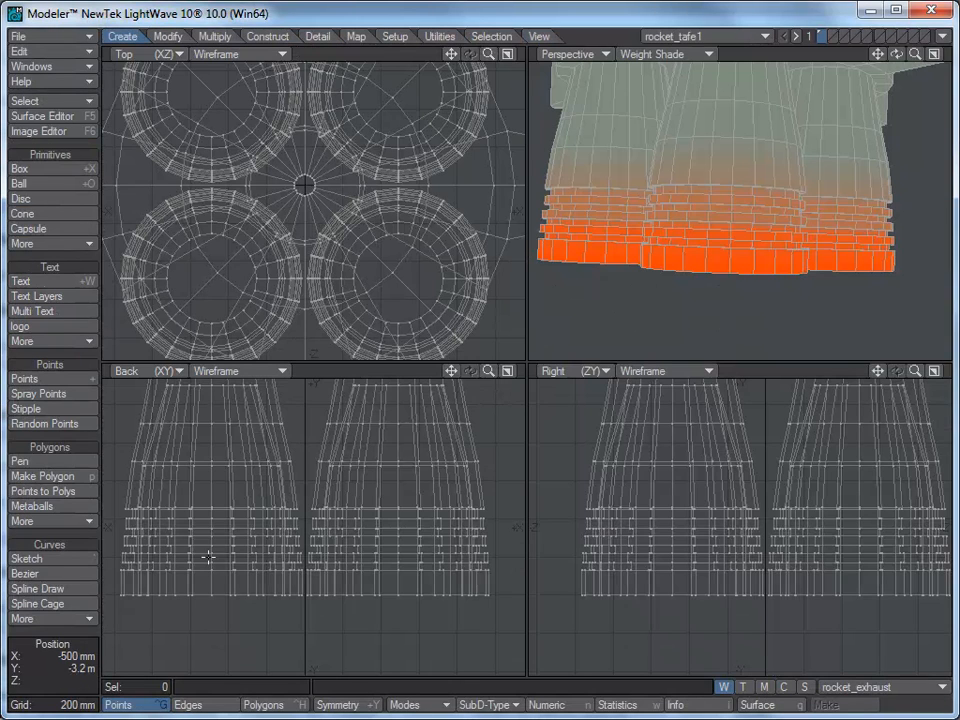
key("alt+Tab")
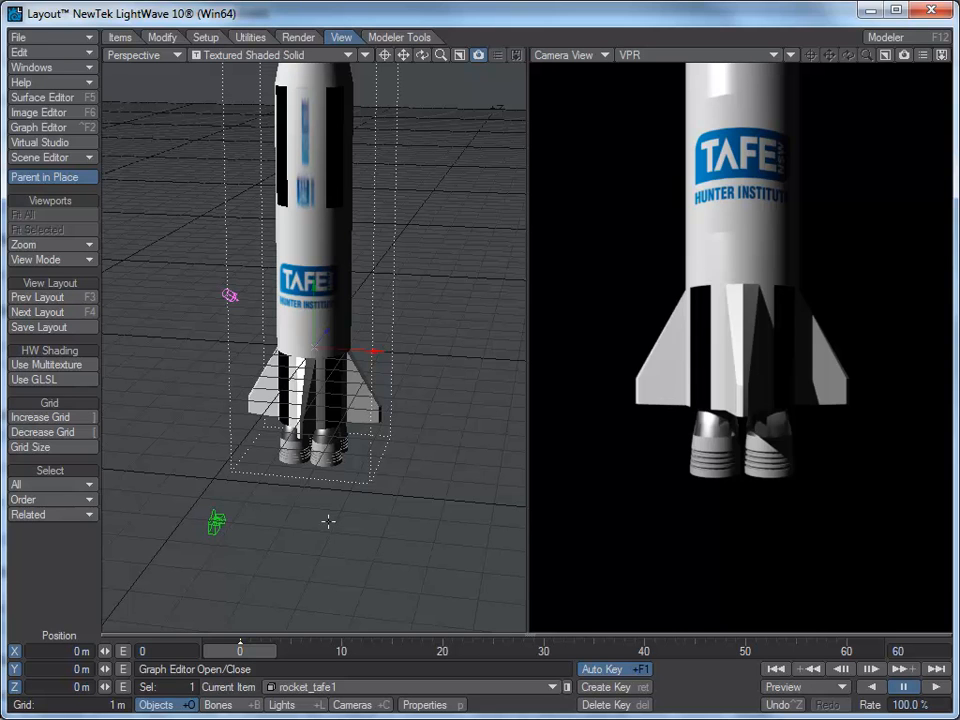
left_click(57, 66)
left_click(71, 84)
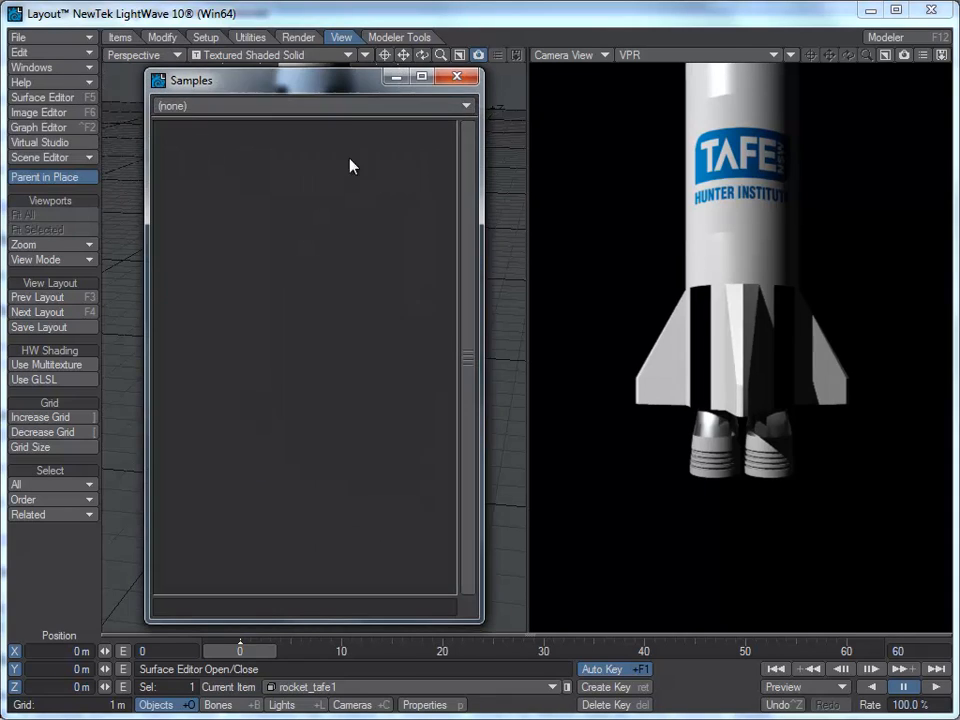
left_click(466, 78)
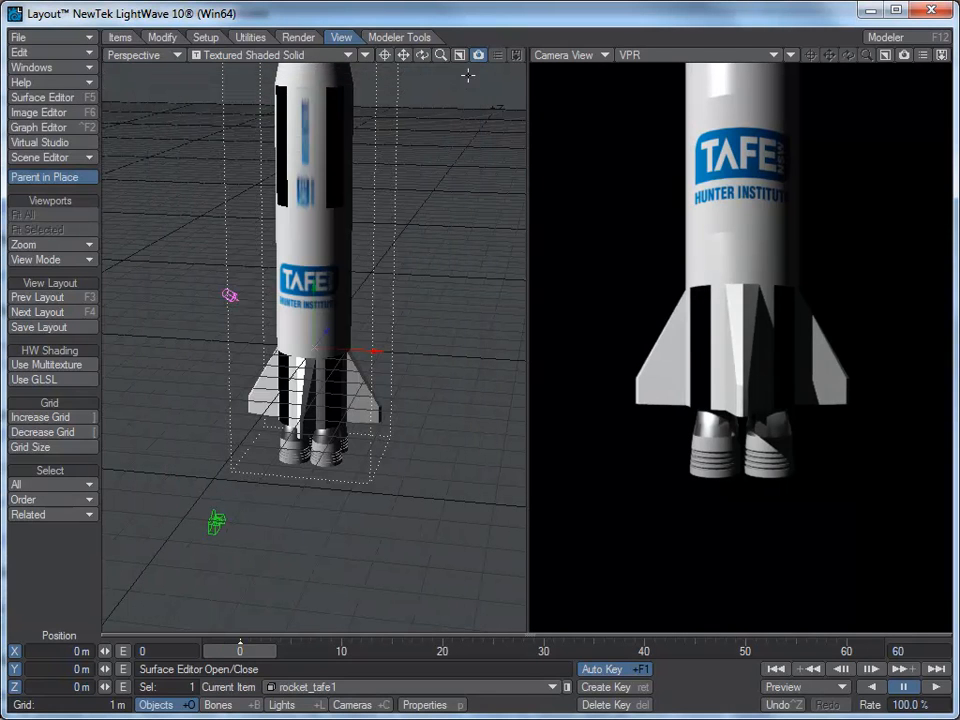
Step: Apply the Metal preset from the Metal surface preset library to the engine_bottom surface
left_click(62, 98)
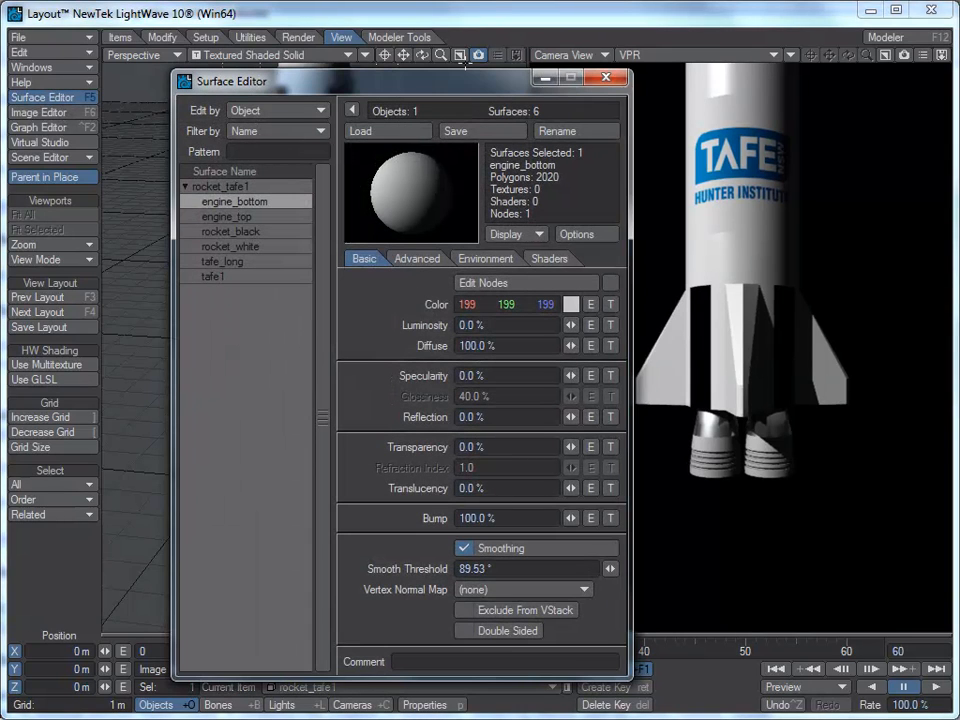
left_click_drag(475, 85, 419, 68)
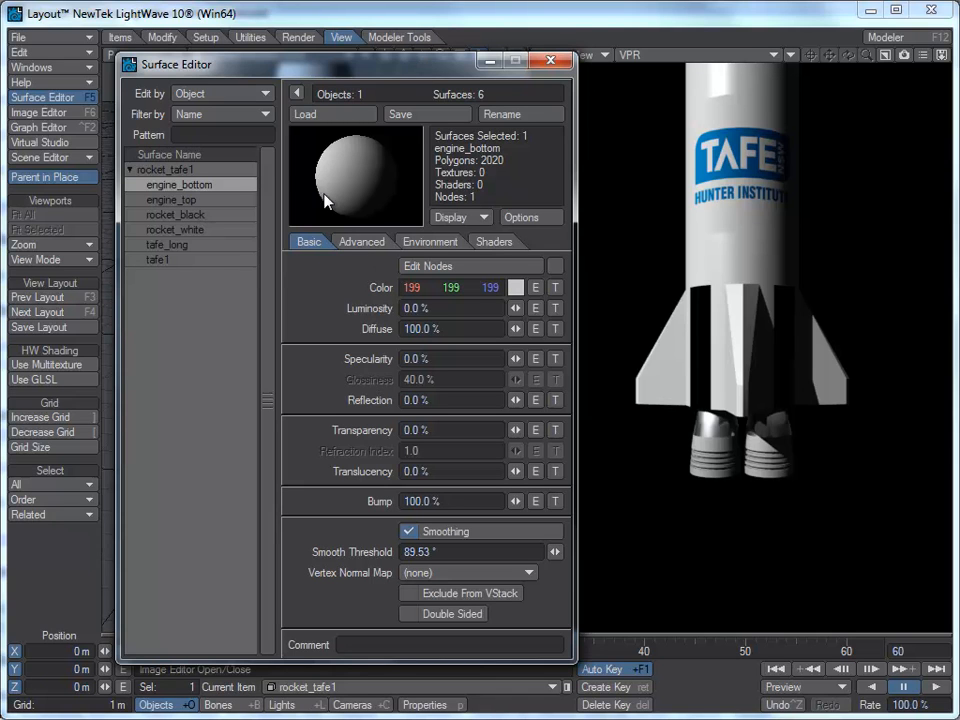
left_click(88, 55)
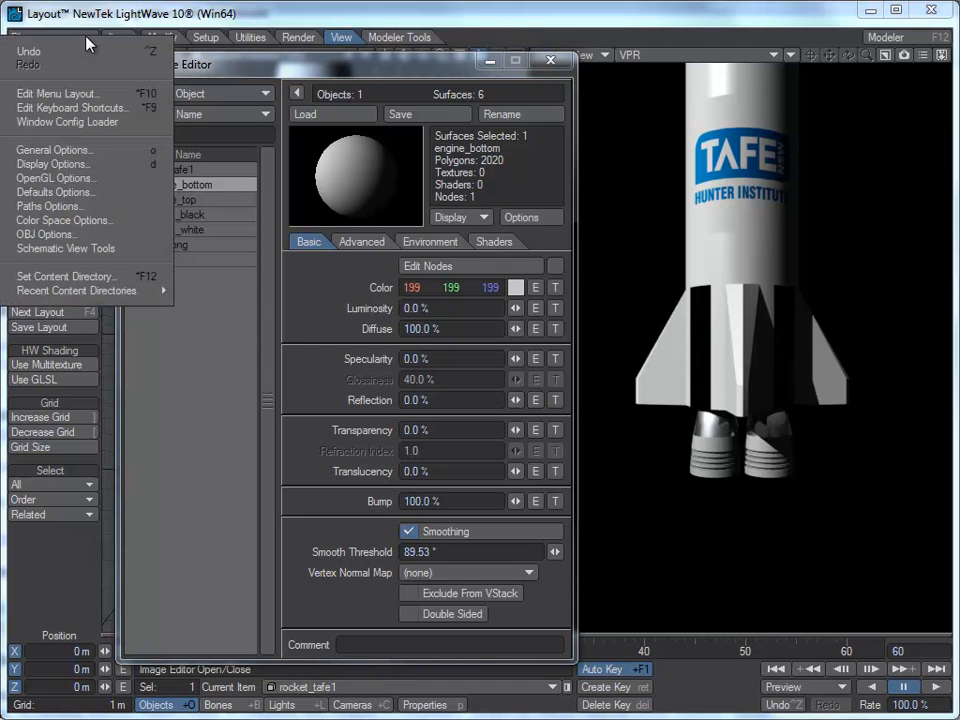
left_click(85, 68)
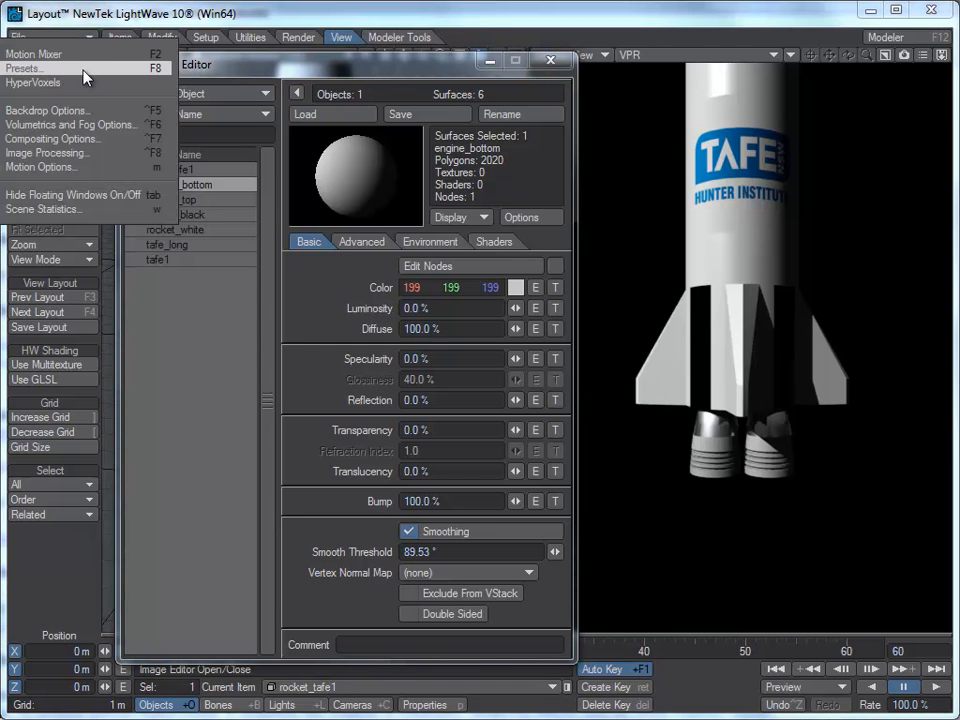
left_click(85, 70)
left_click(300, 105)
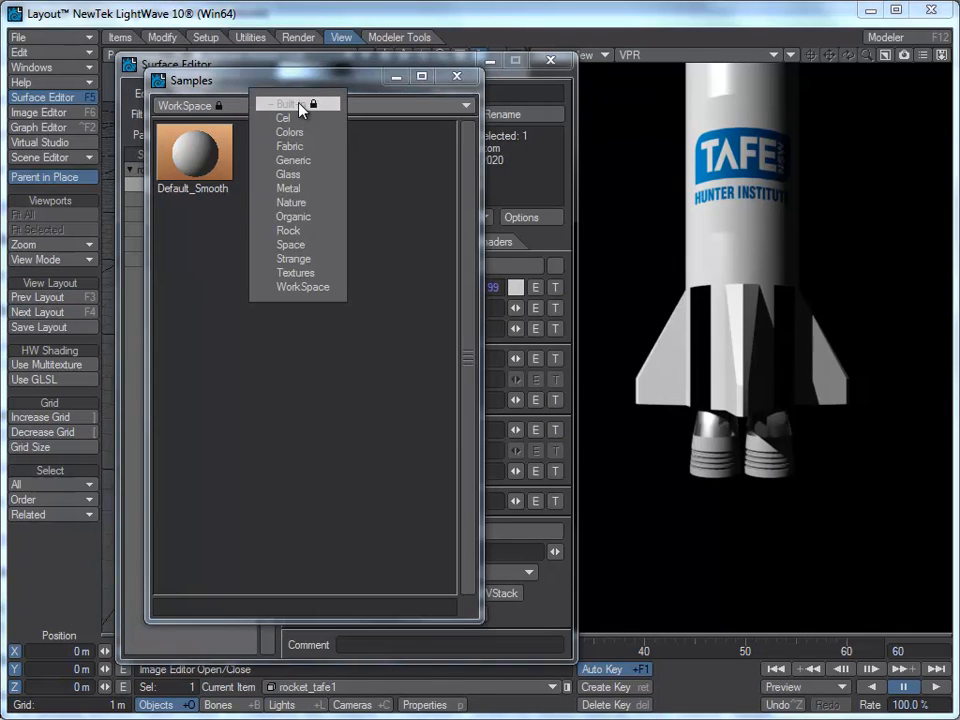
left_click(304, 192)
left_click_drag(470, 236, 465, 480)
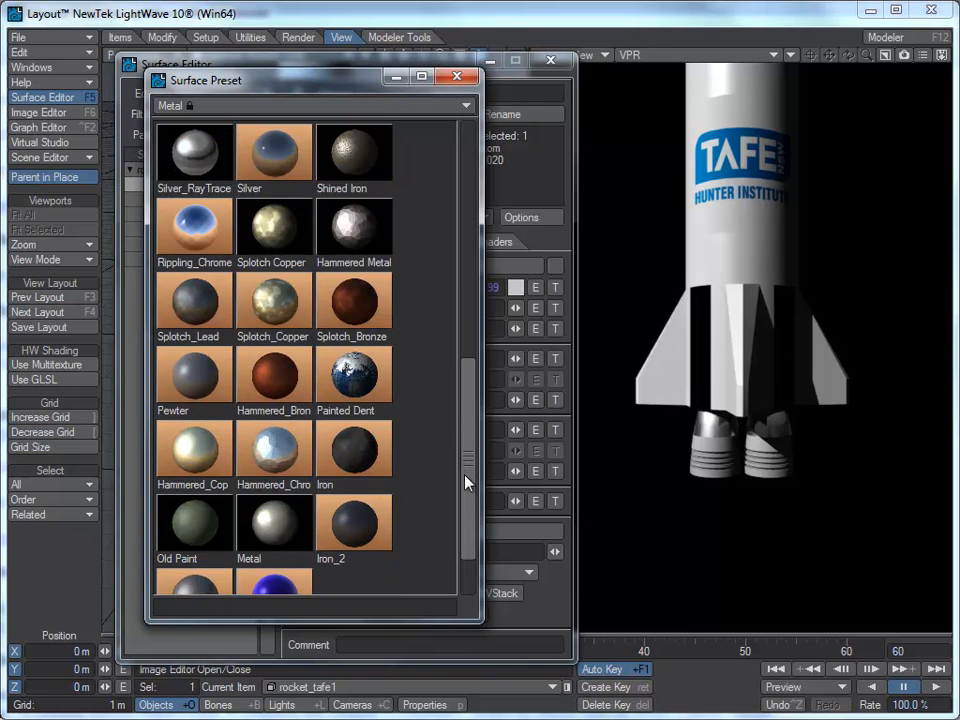
double_click(278, 537)
left_click(334, 185)
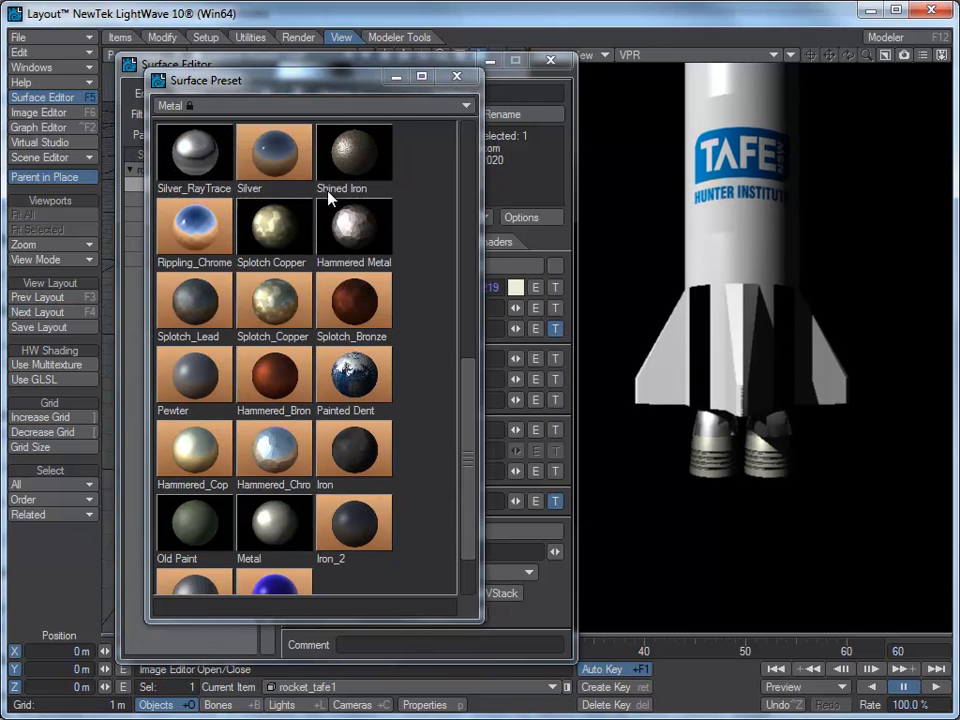
left_click(457, 76)
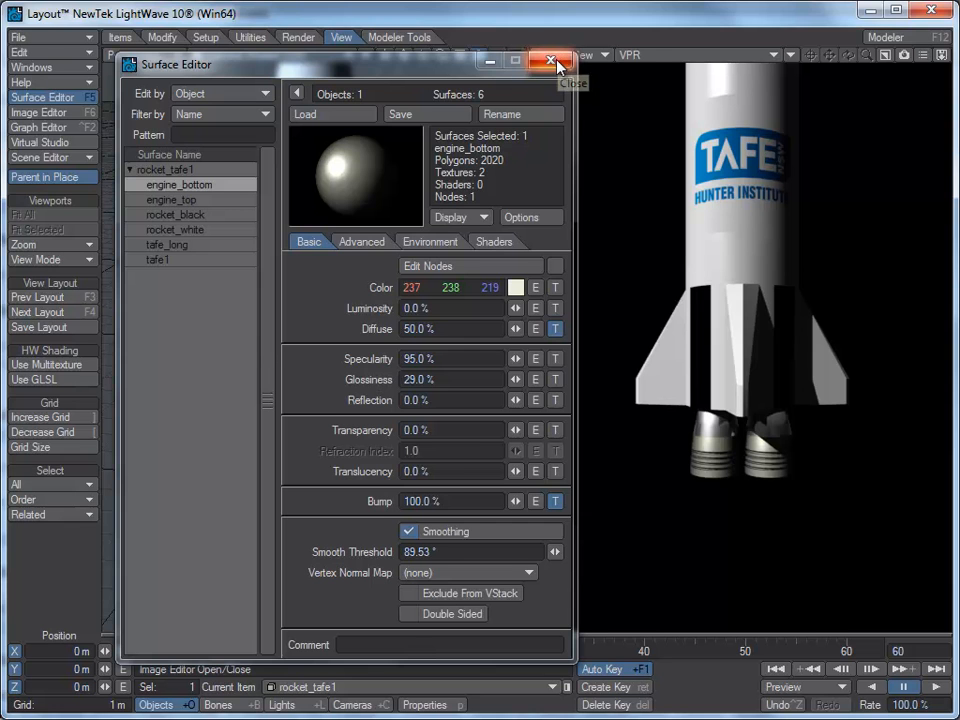
Step: Close the Surface Editor and move the camera closer to the rocket's nozzles
left_click(556, 64)
left_click(214, 522)
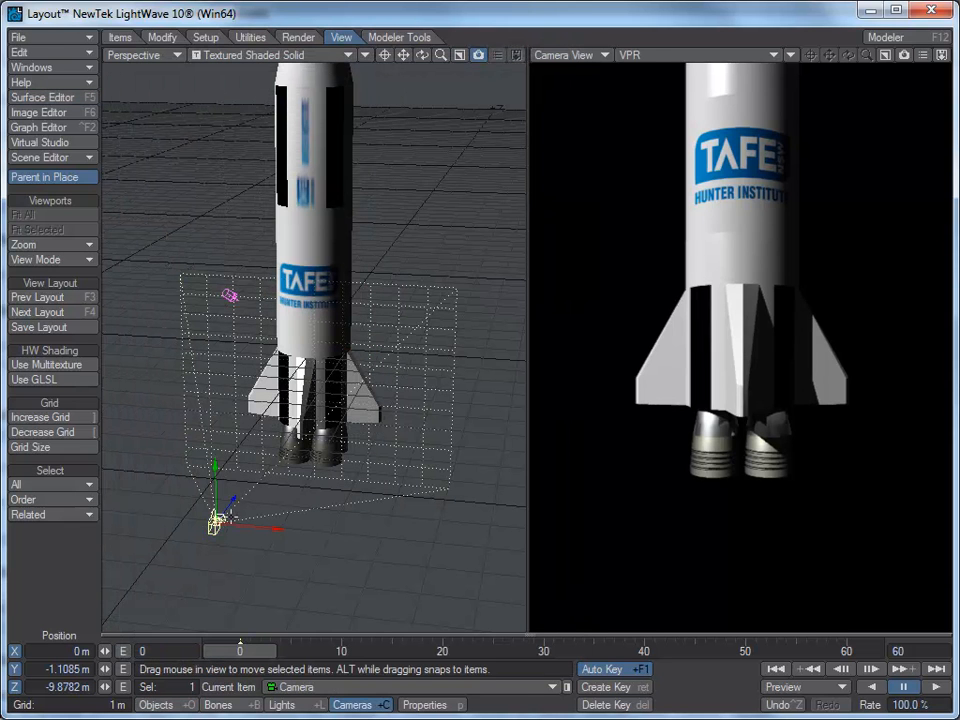
left_click_drag(230, 507, 232, 513)
left_click_drag(252, 414, 253, 449)
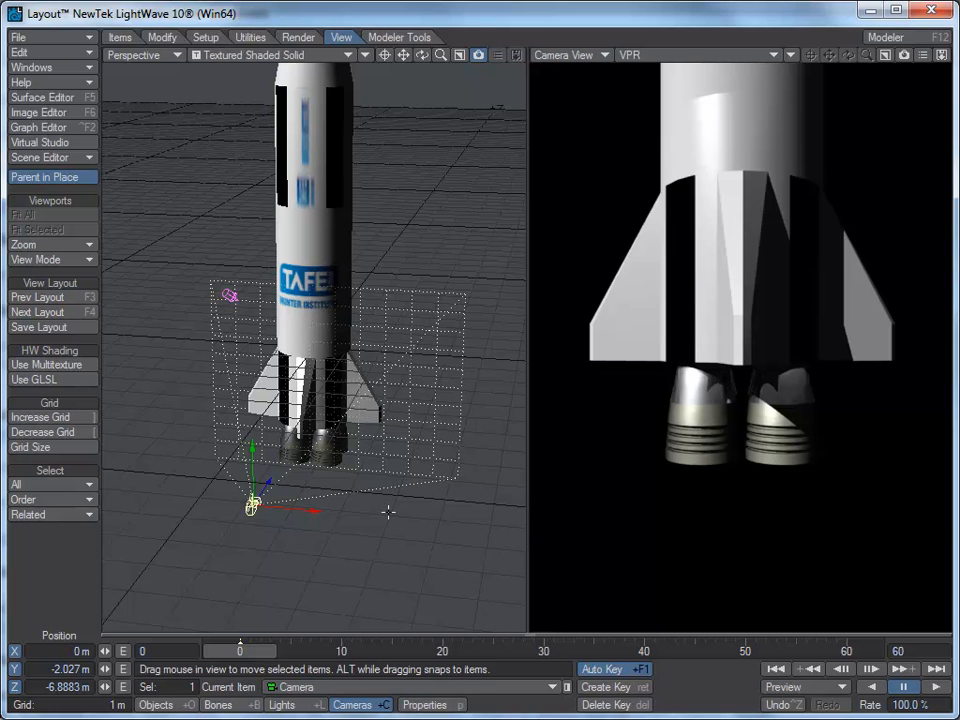
Step: Add a Gradient texture layer to the engine_bottom surface's color channel
key("F5")
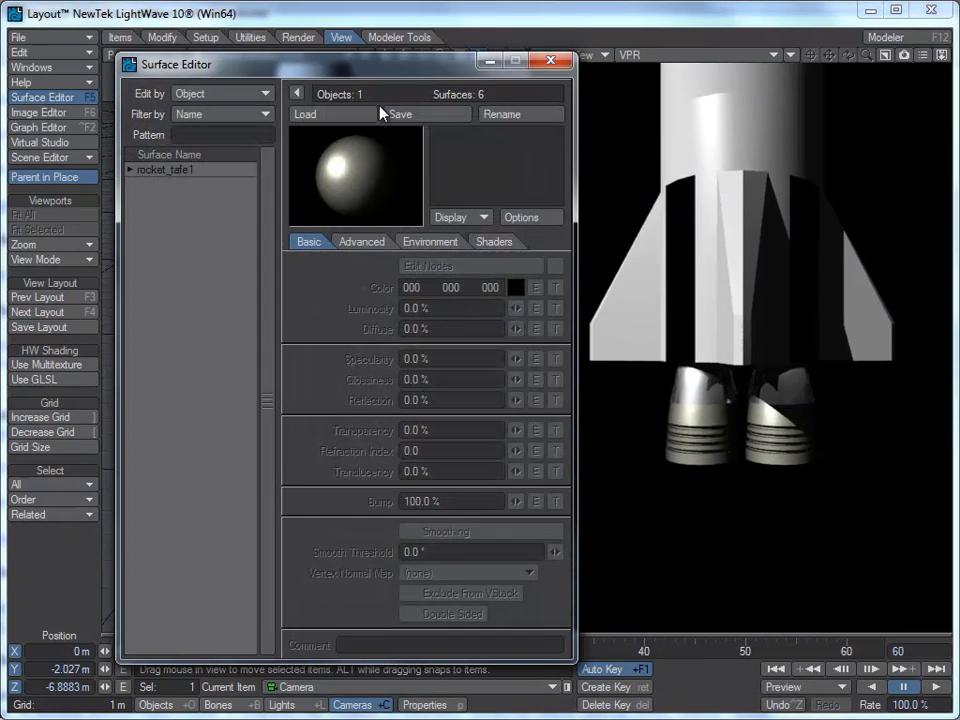
left_click(132, 171)
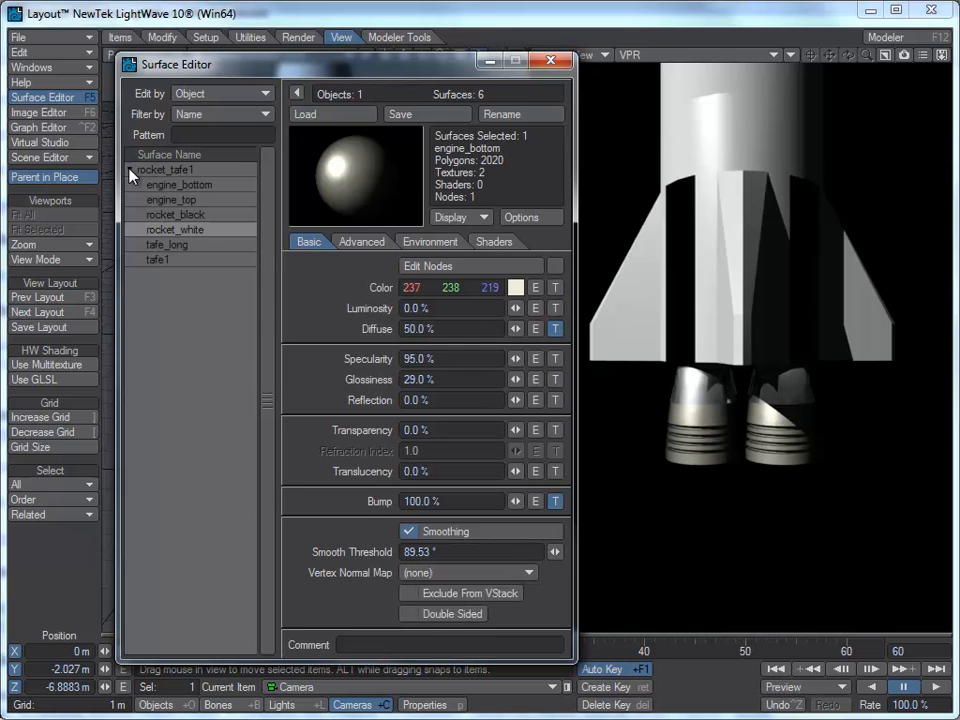
left_click(196, 186)
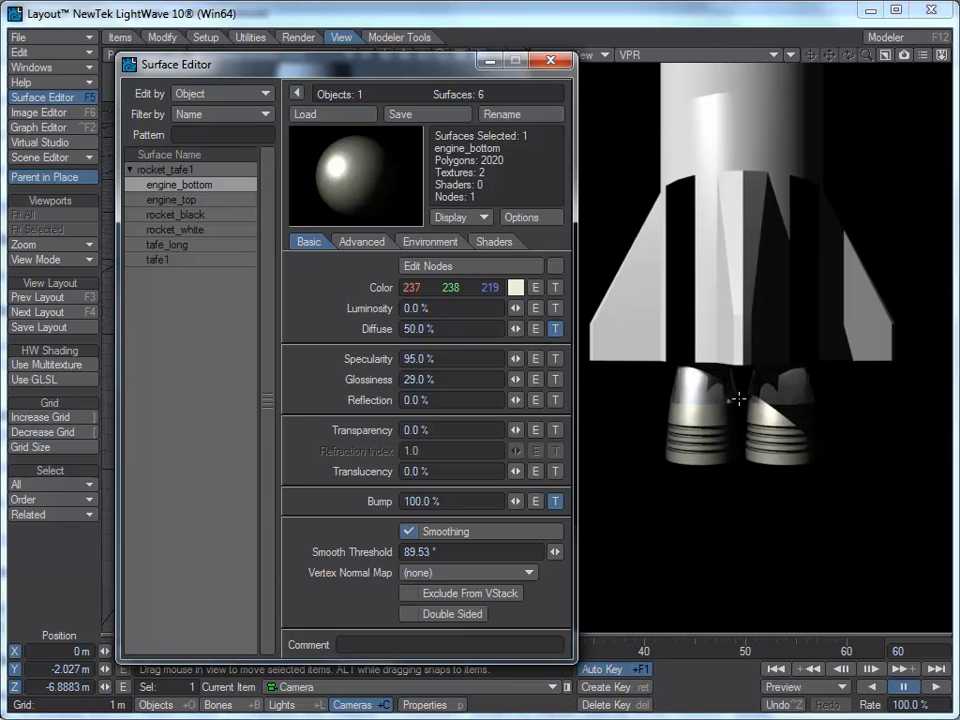
left_click(555, 329)
left_click(556, 289)
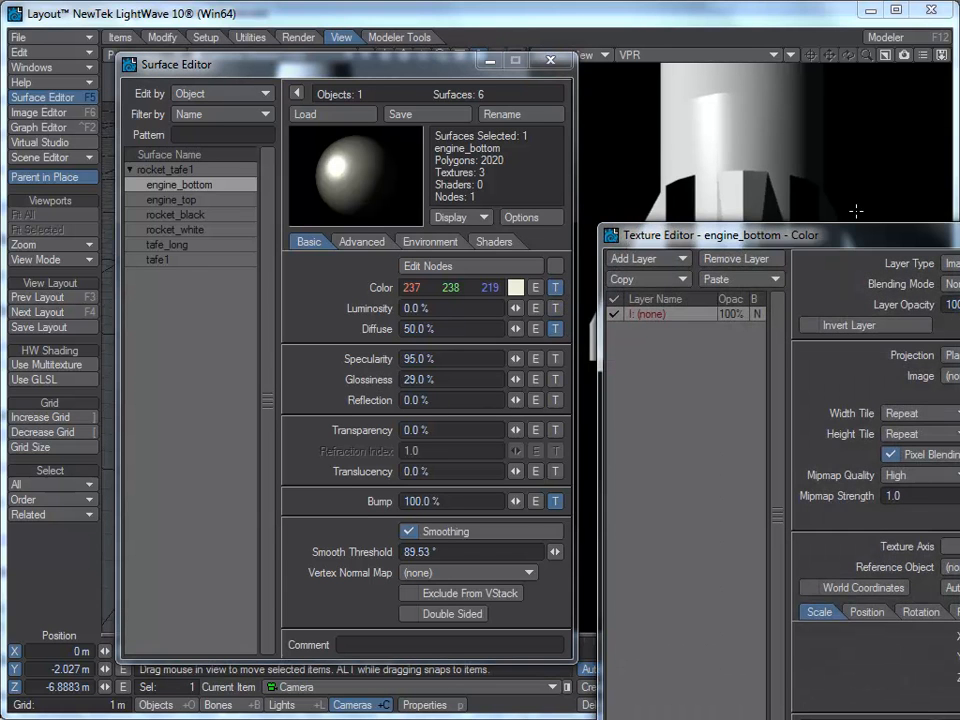
left_click_drag(817, 216, 385, 95)
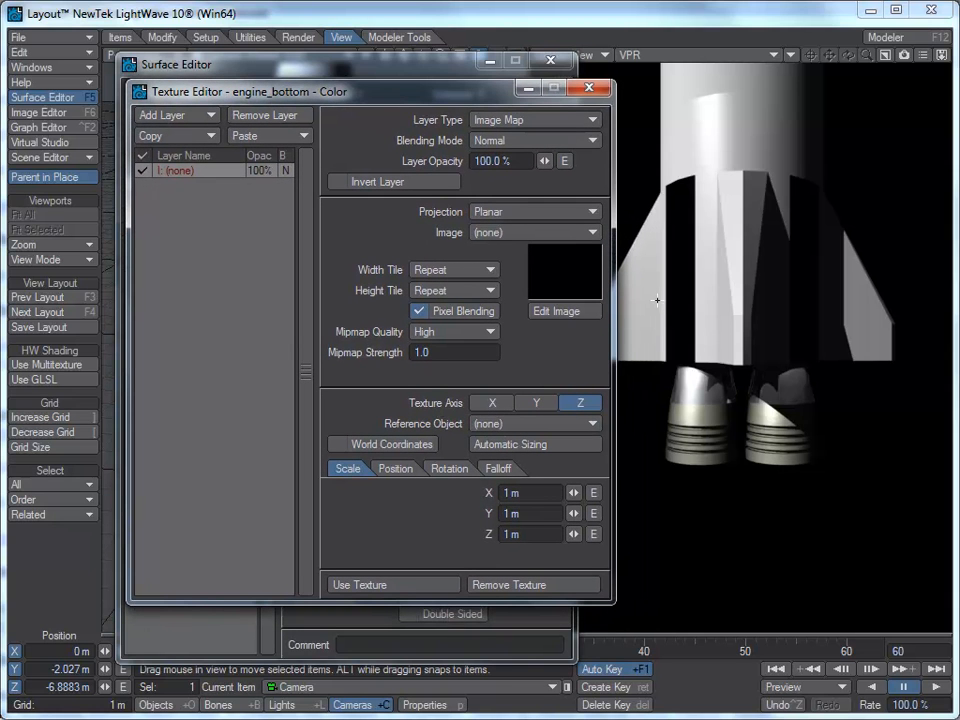
left_click(580, 118)
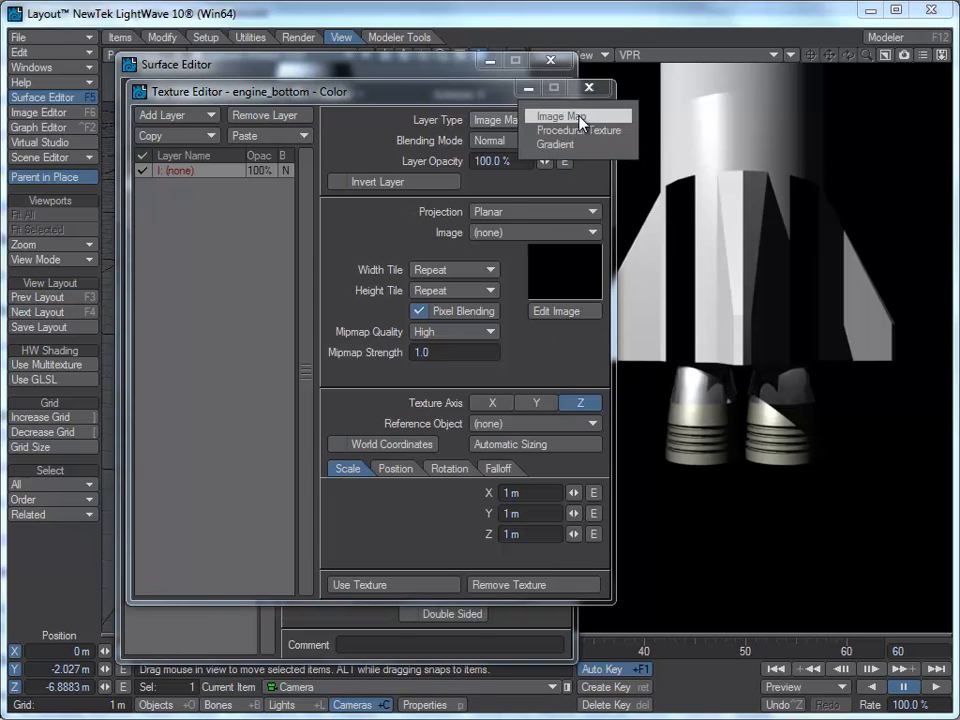
left_click(566, 153)
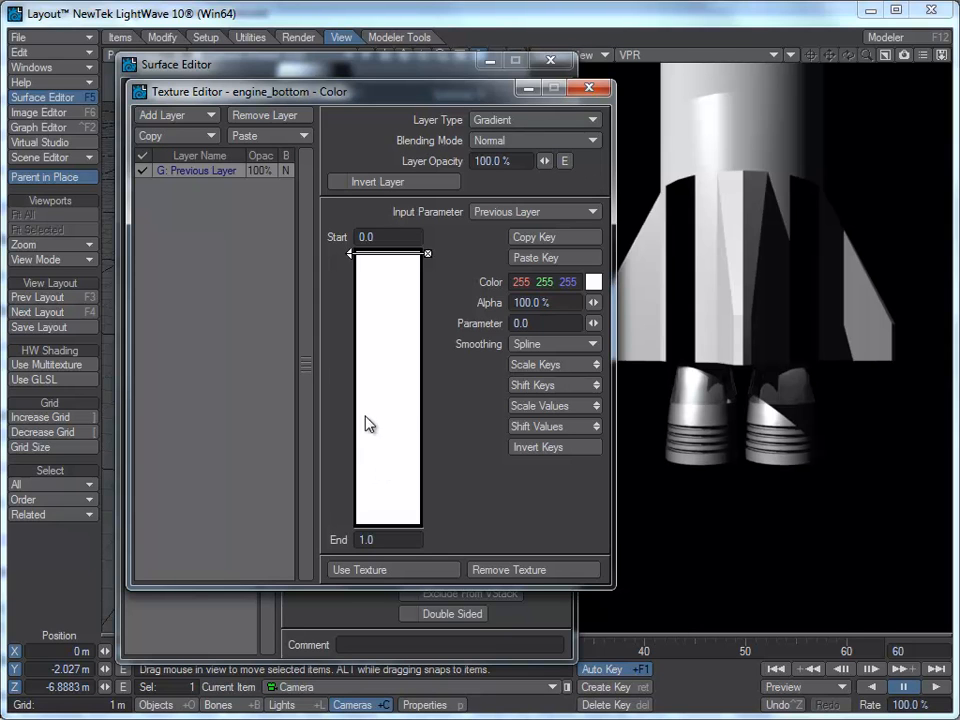
Step: Drive the gradient by the Weight Map input parameter using the rocket_exhaust map
left_click(522, 213)
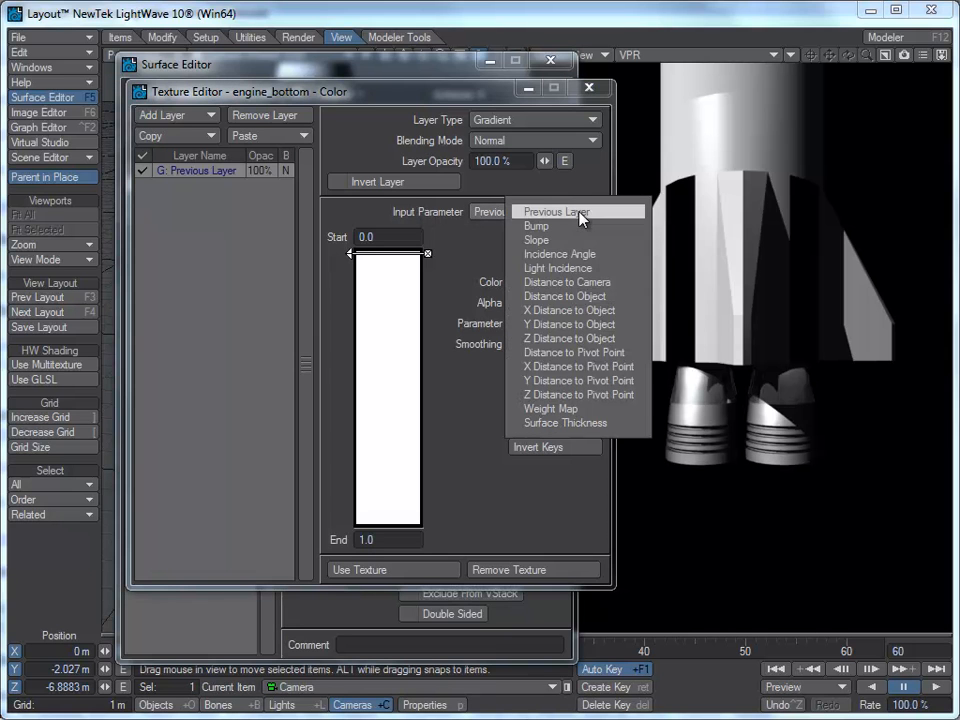
left_click(545, 409)
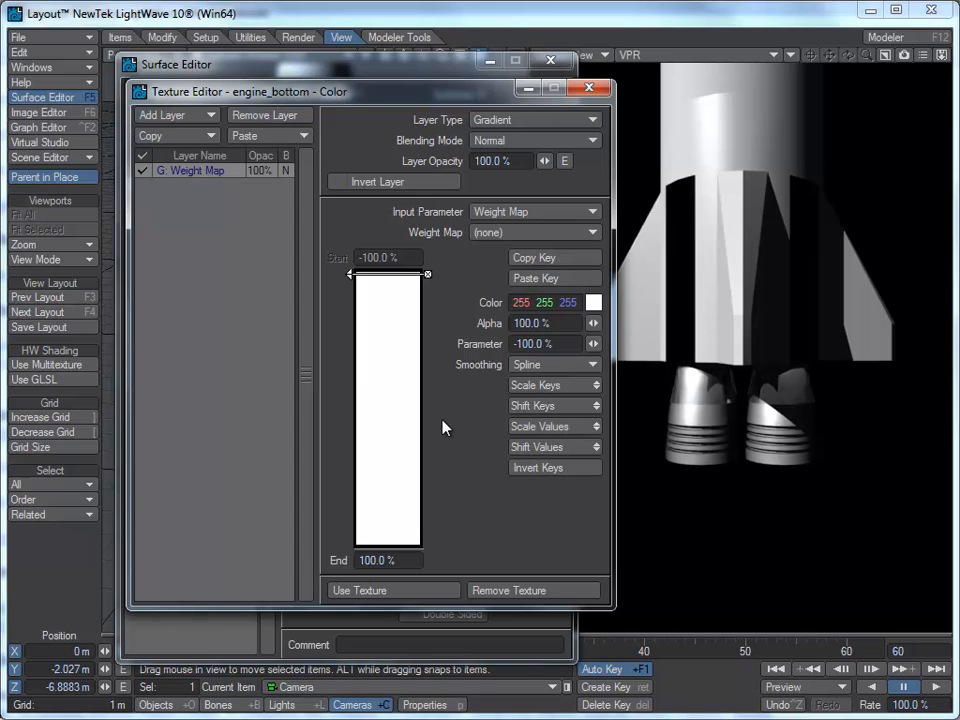
left_click(594, 234)
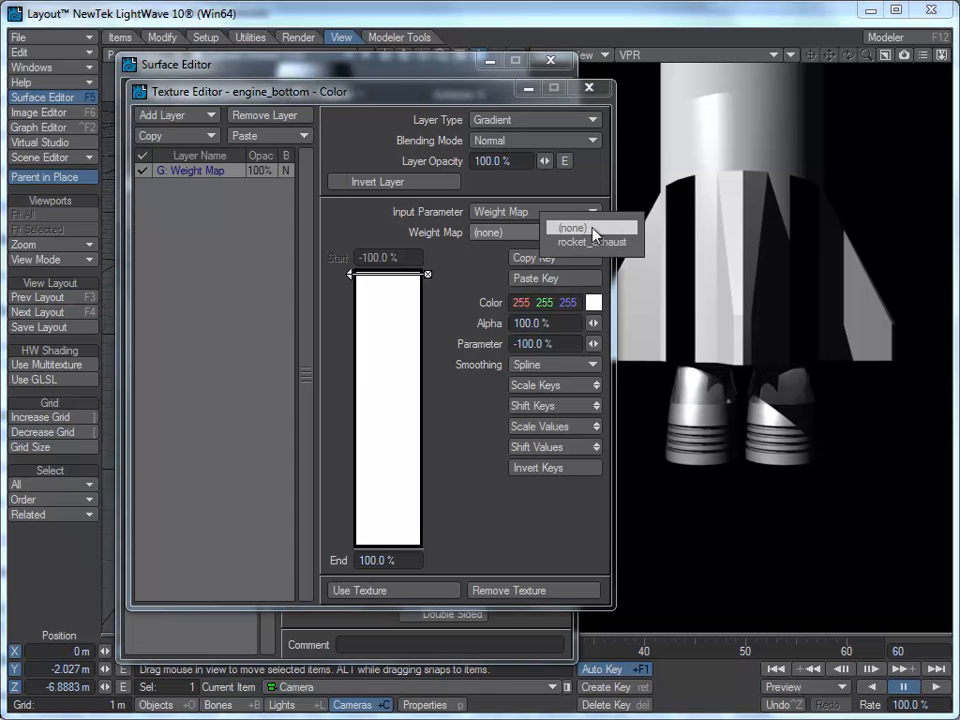
left_click(604, 241)
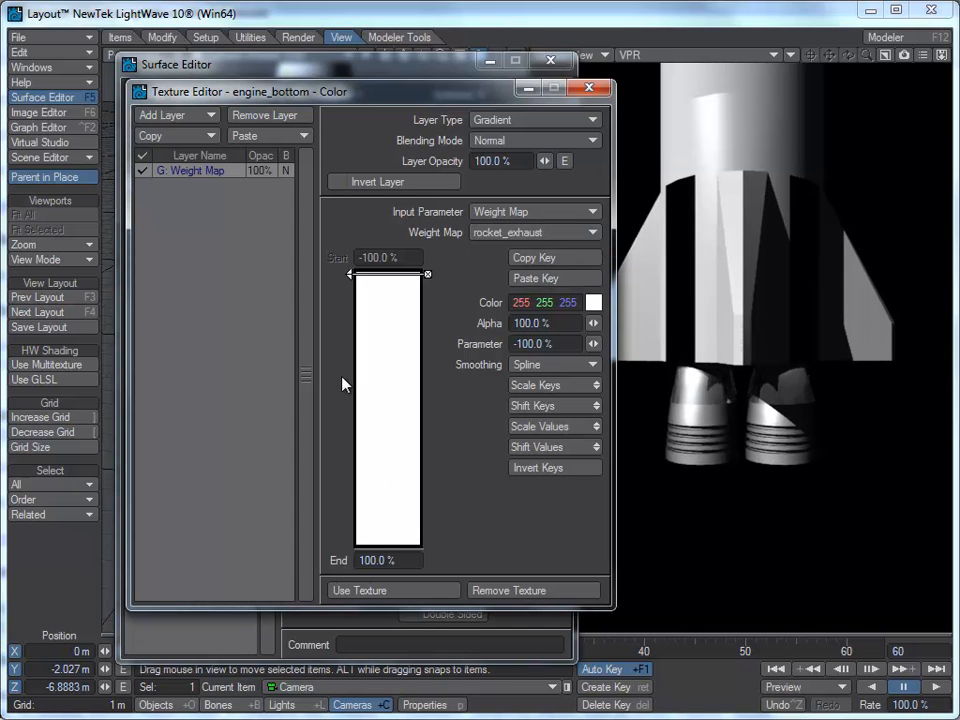
Step: Add two gradient keys at about -17% and 56%, and color the lower key orange (255, 128, 0)
left_click(378, 392)
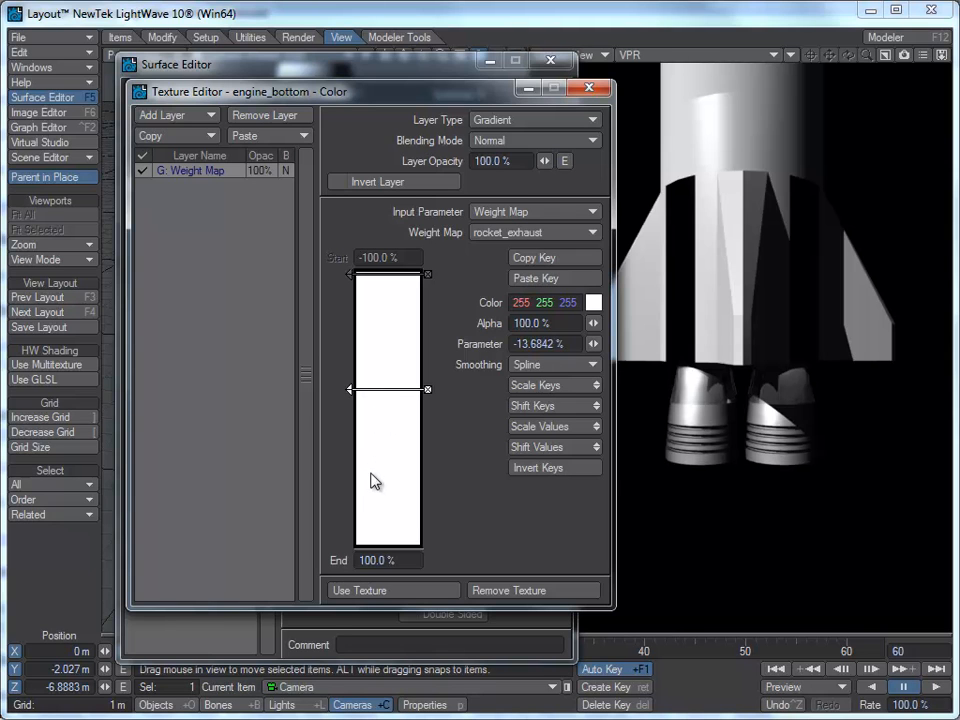
mouse_move(350, 478)
left_mouse_down()
mouse_move(348, 500)
mouse_move(348, 482)
left_mouse_up()
left_click_drag(350, 389, 352, 385)
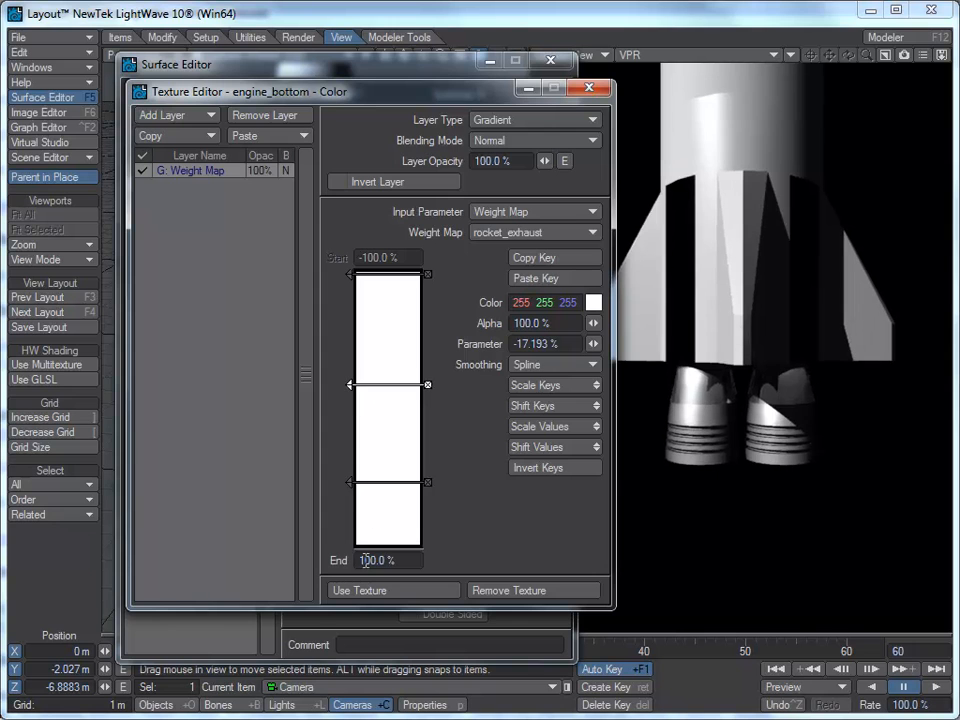
left_click(352, 485)
left_click(593, 303)
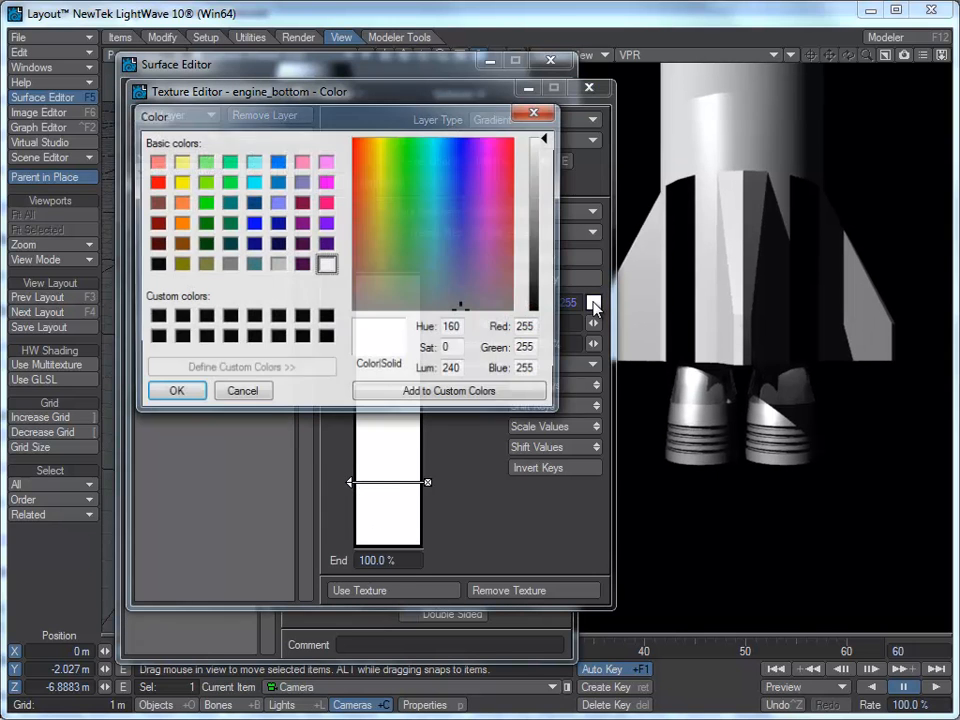
left_click(179, 222)
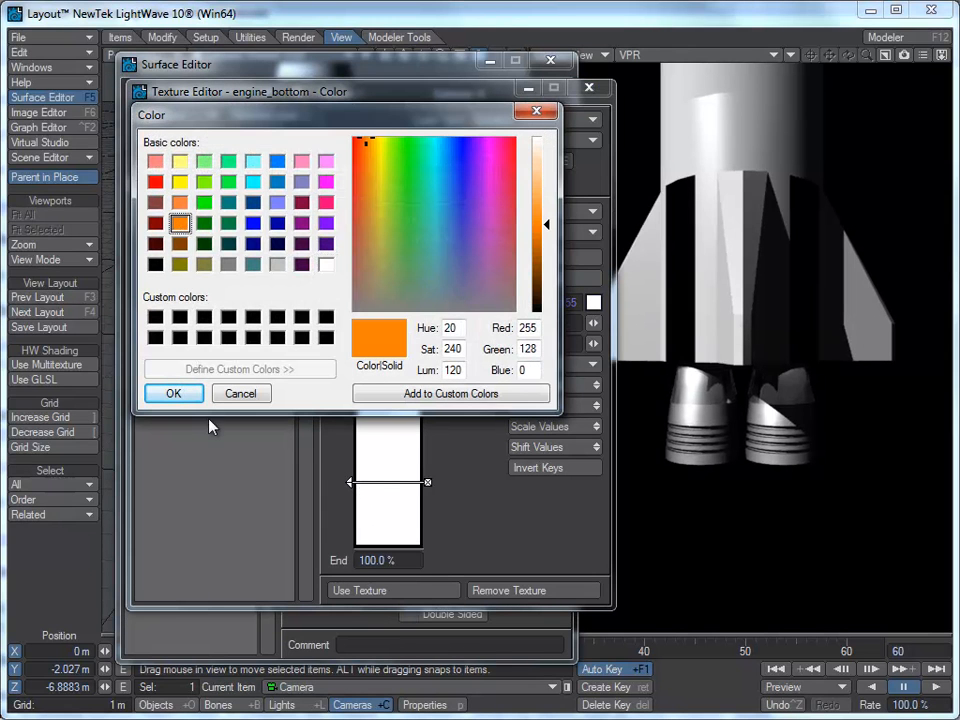
left_click(173, 393)
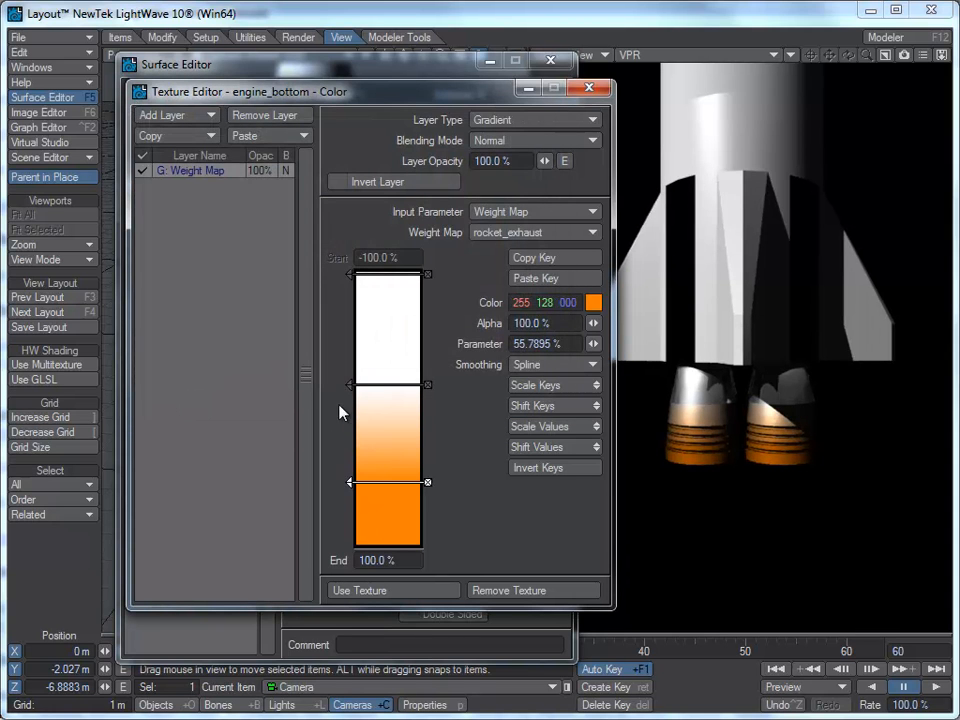
Step: Move the middle gradient key to about -10% and color it light orange (255, 193, 132)
left_click_drag(355, 389, 354, 396)
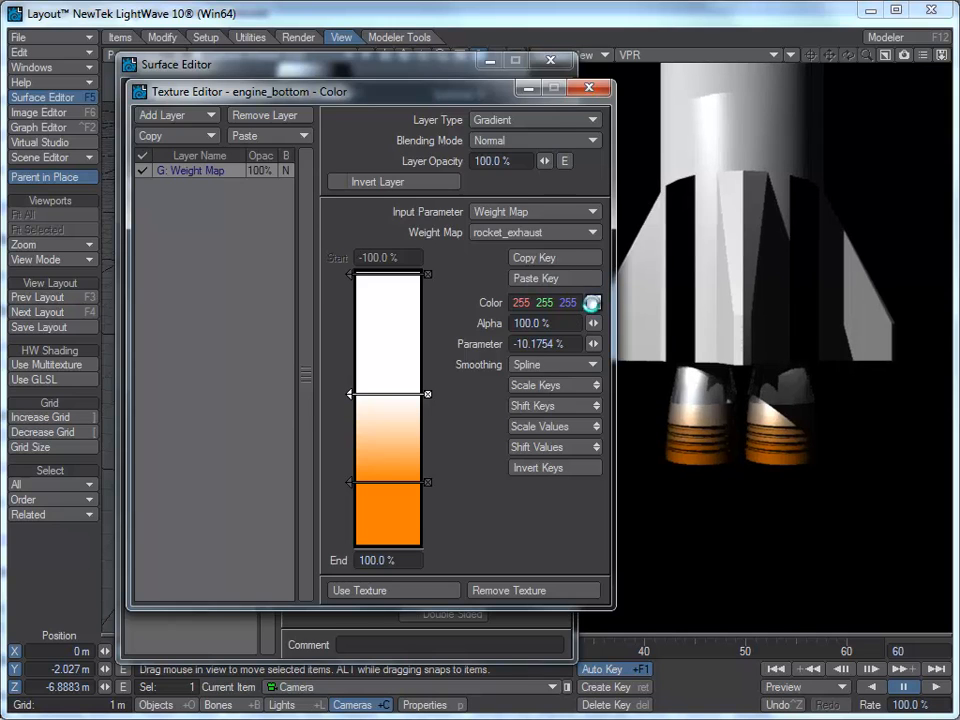
left_click(593, 302)
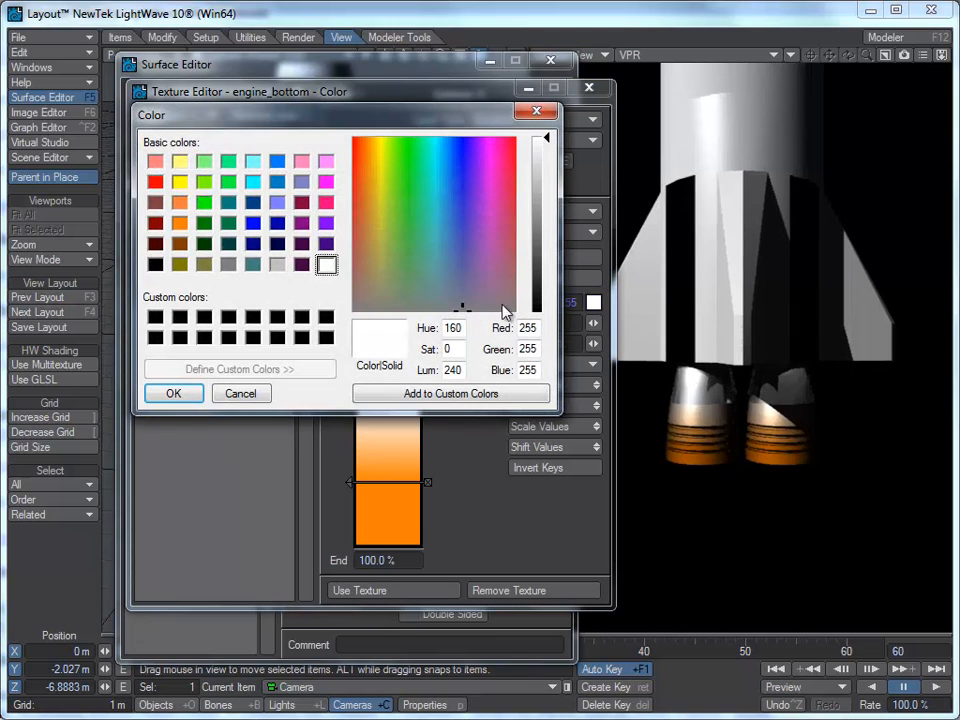
left_click(180, 222)
left_click_drag(551, 221, 551, 179)
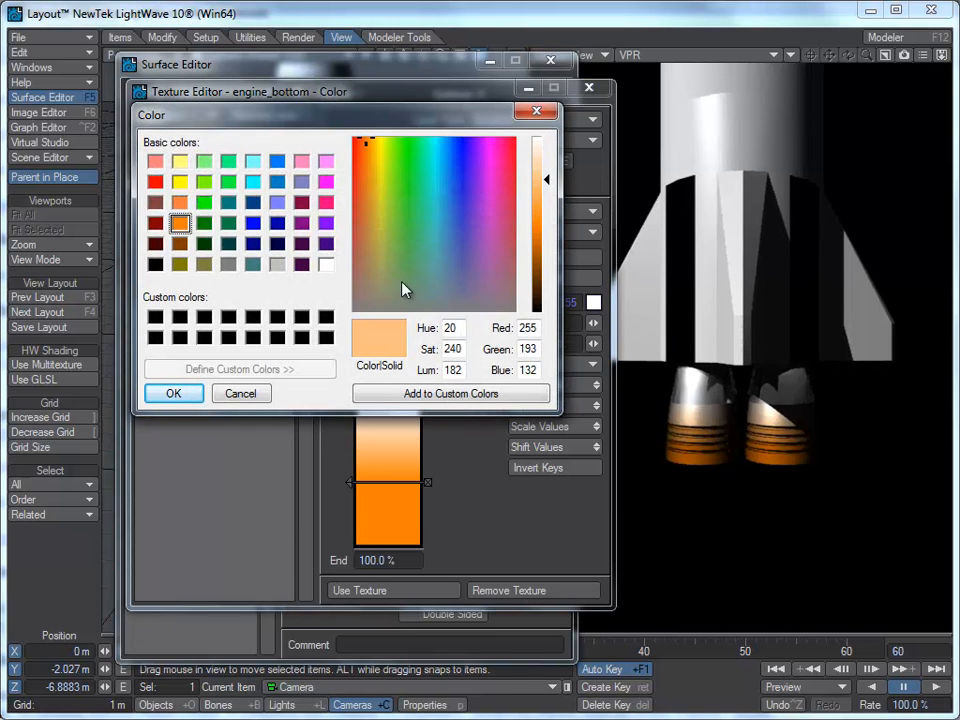
left_click(174, 393)
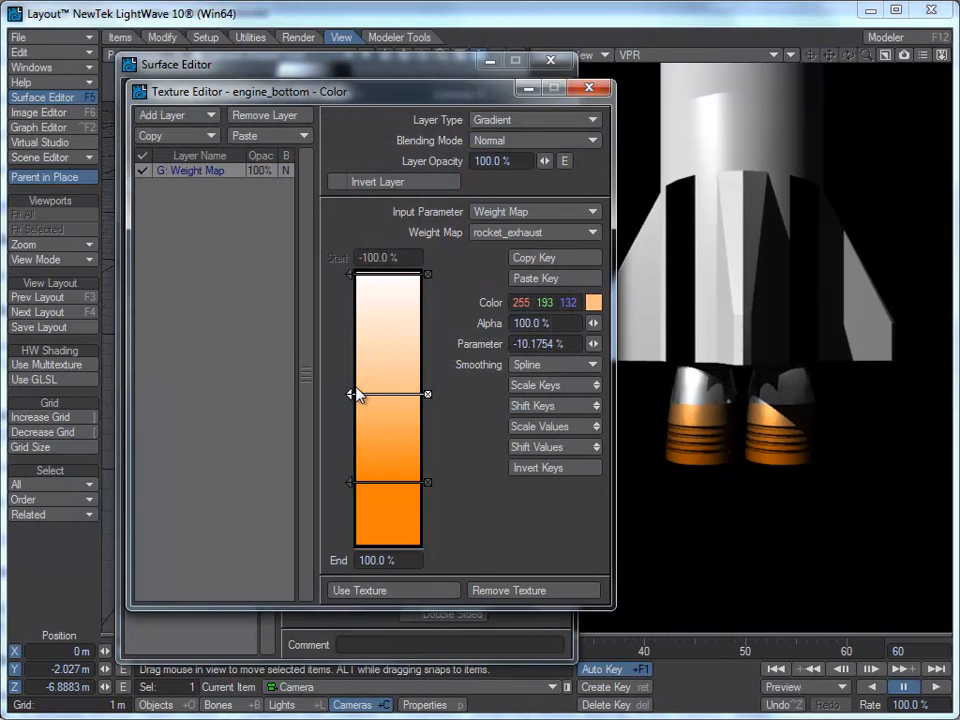
Step: Replace the middle key with a new key at about -26% and move the orange key to about 64%
left_click(428, 395)
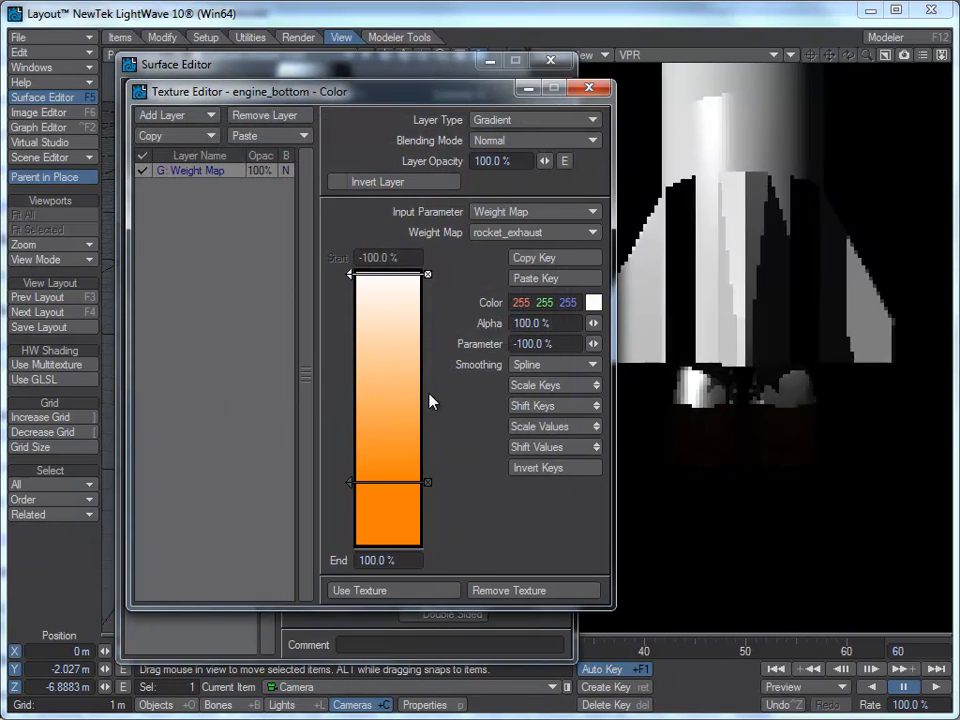
left_click(380, 369)
mouse_move(350, 372)
left_mouse_down()
mouse_move(350, 353)
mouse_move(350, 374)
left_mouse_up()
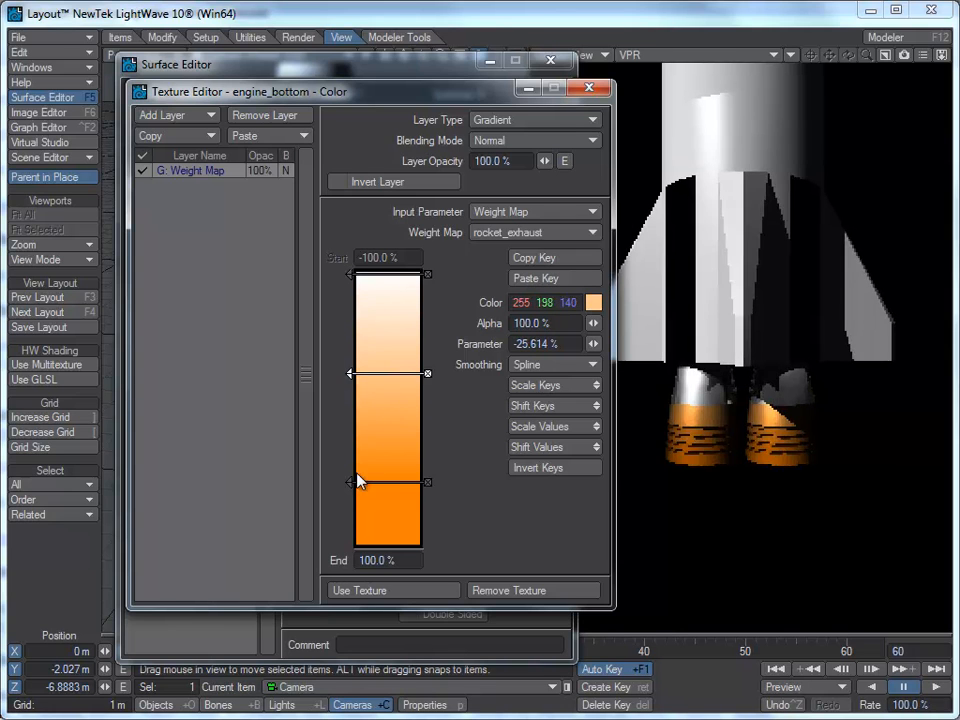
mouse_move(352, 486)
left_mouse_down()
mouse_move(350, 512)
mouse_move(349, 495)
left_mouse_up()
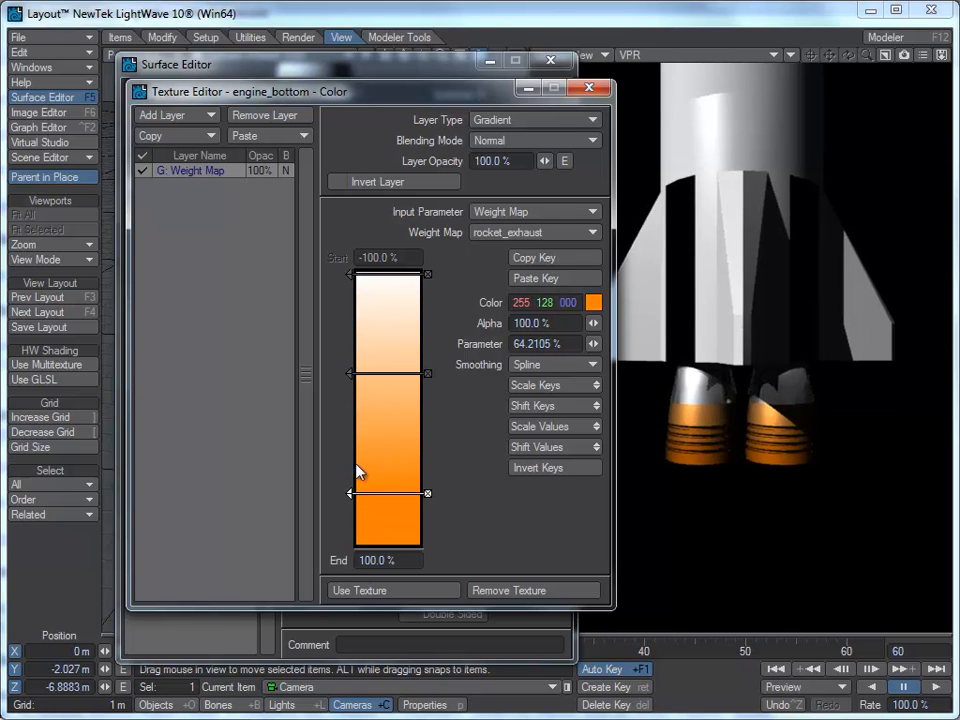
Step: Color the middle gradient key white and set its alpha to 0%
left_click(351, 374)
left_click(594, 302)
left_click(326, 265)
left_click(175, 394)
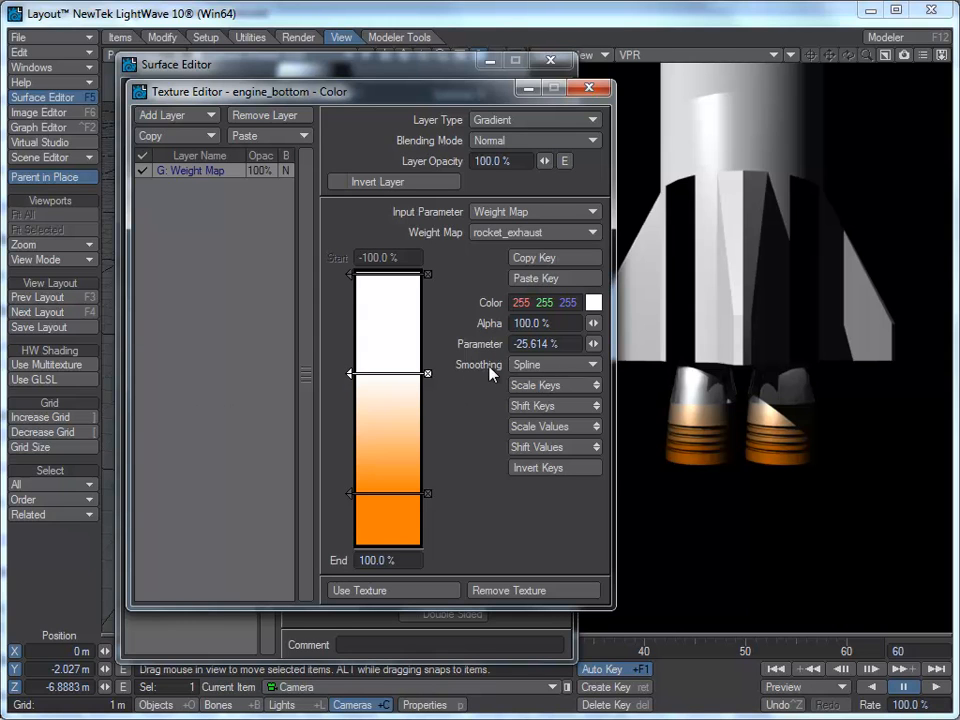
left_click(547, 322)
type("0")
key("Tab")
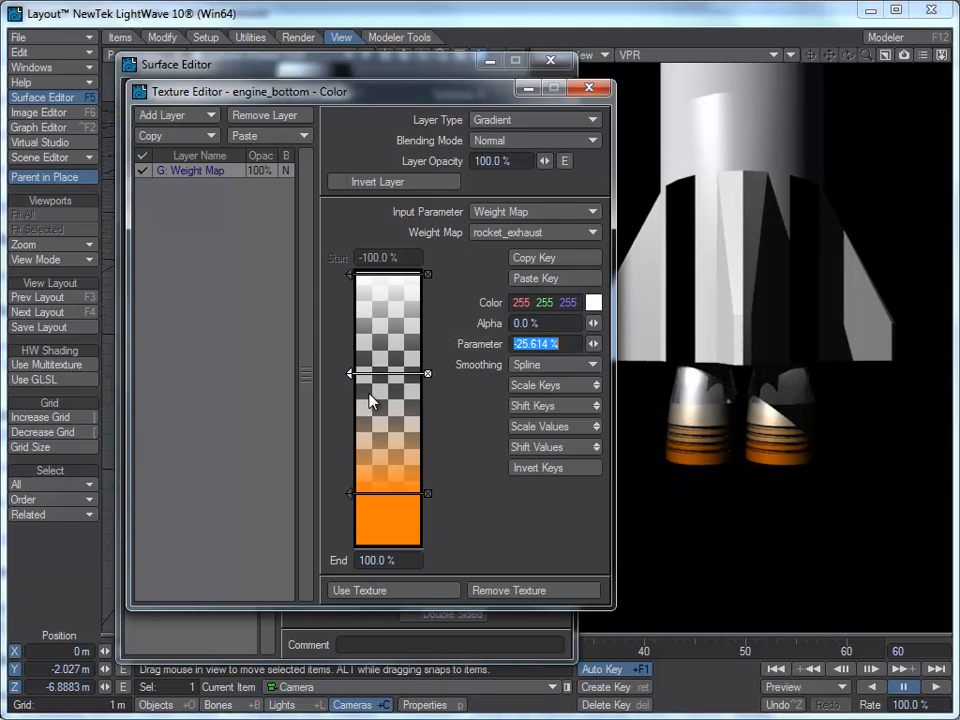
Step: Move the white gradient key to about -45% and the orange key to about 68%
left_click_drag(349, 373, 350, 348)
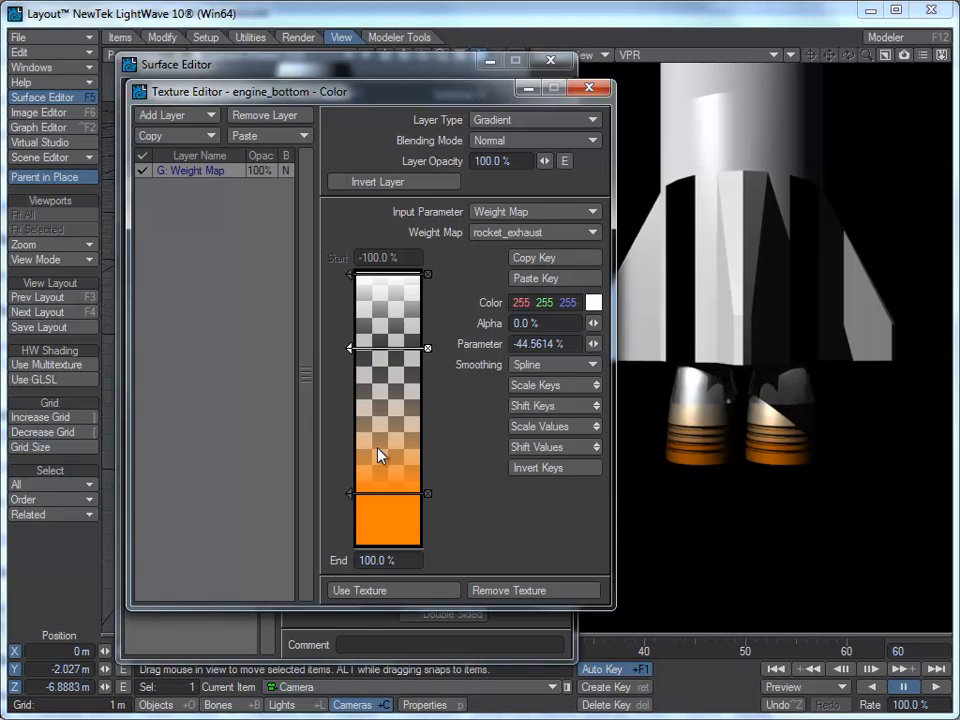
left_click_drag(350, 493, 356, 502)
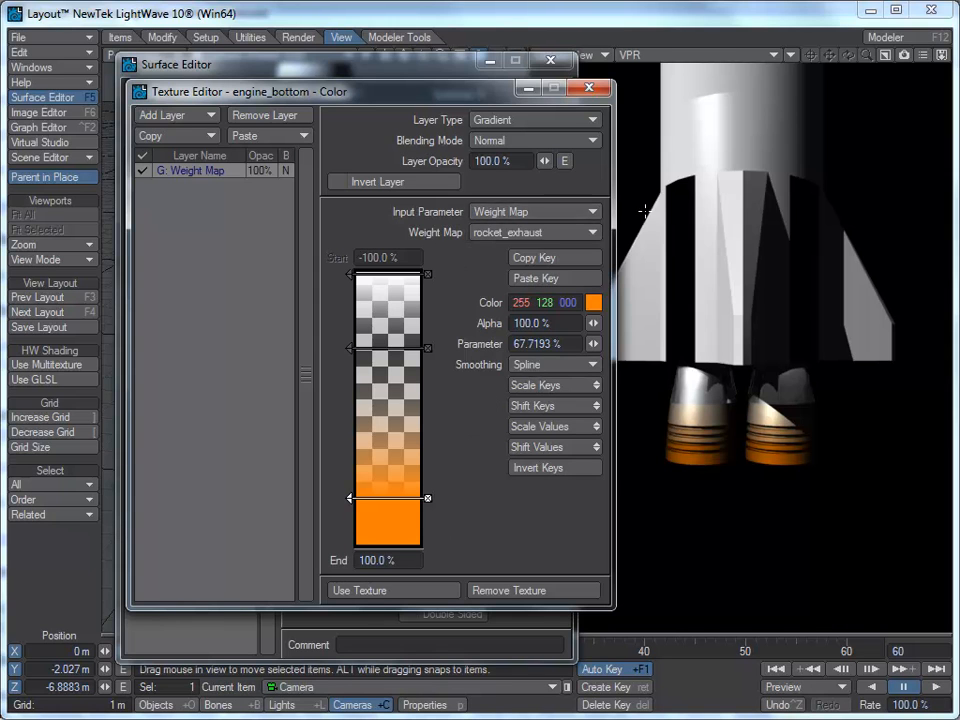
Step: Envelope the color gradient layer's opacity and add keys at frames 20 and 60
left_click(564, 161)
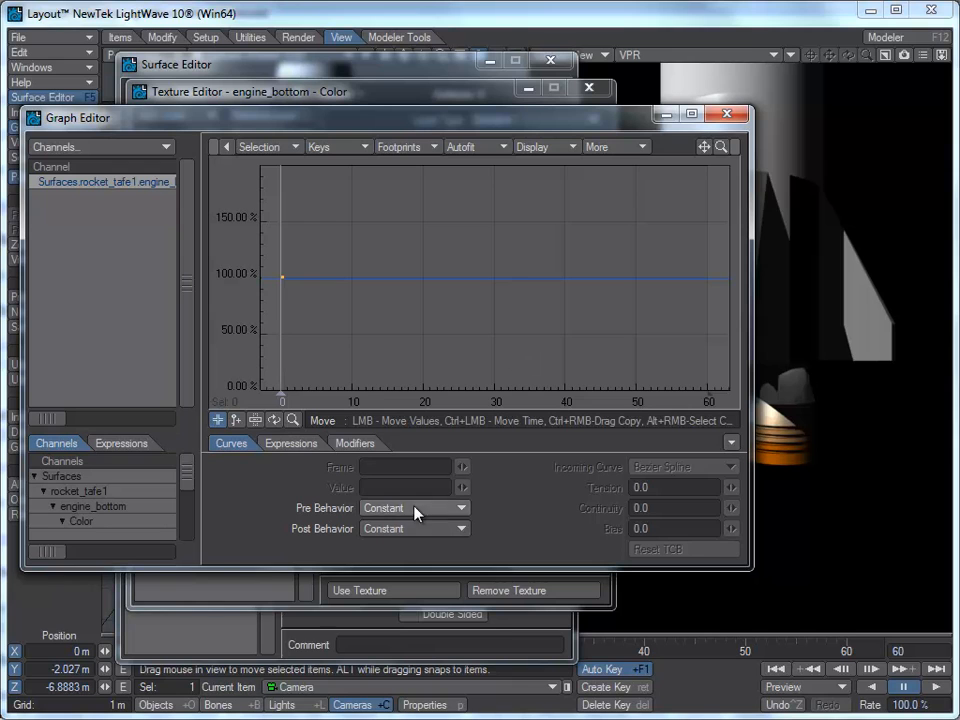
left_click(237, 421)
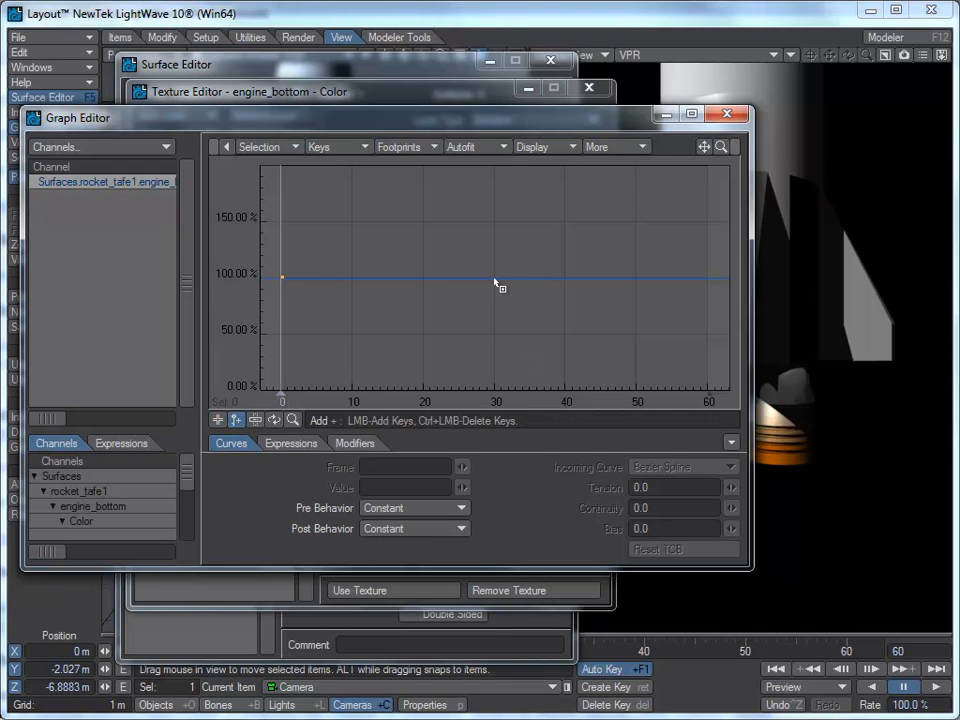
left_click(424, 279)
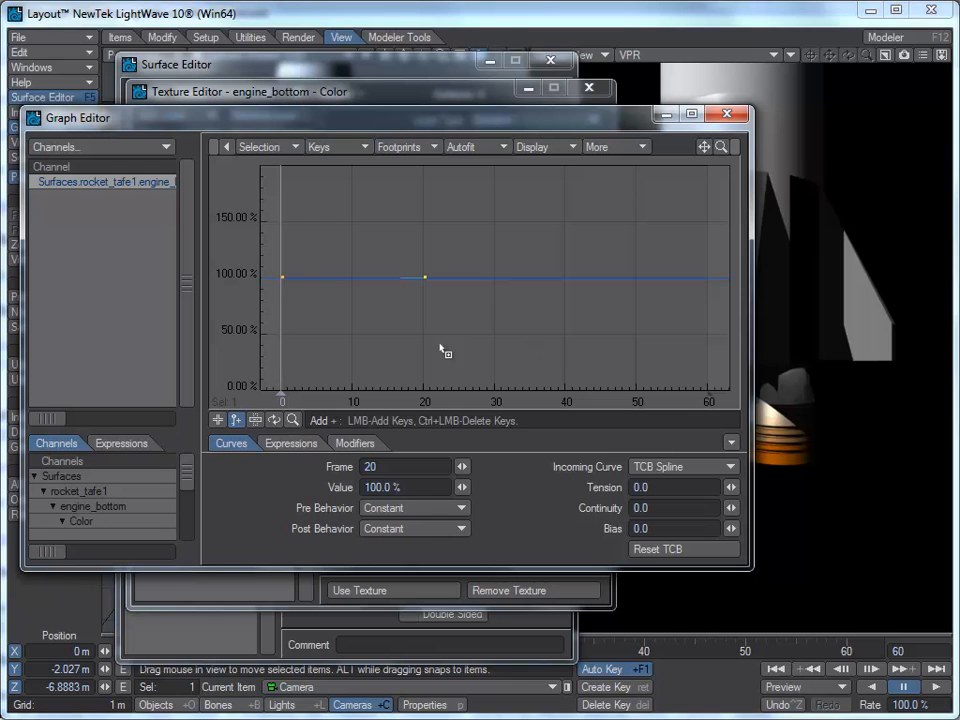
left_click(709, 279)
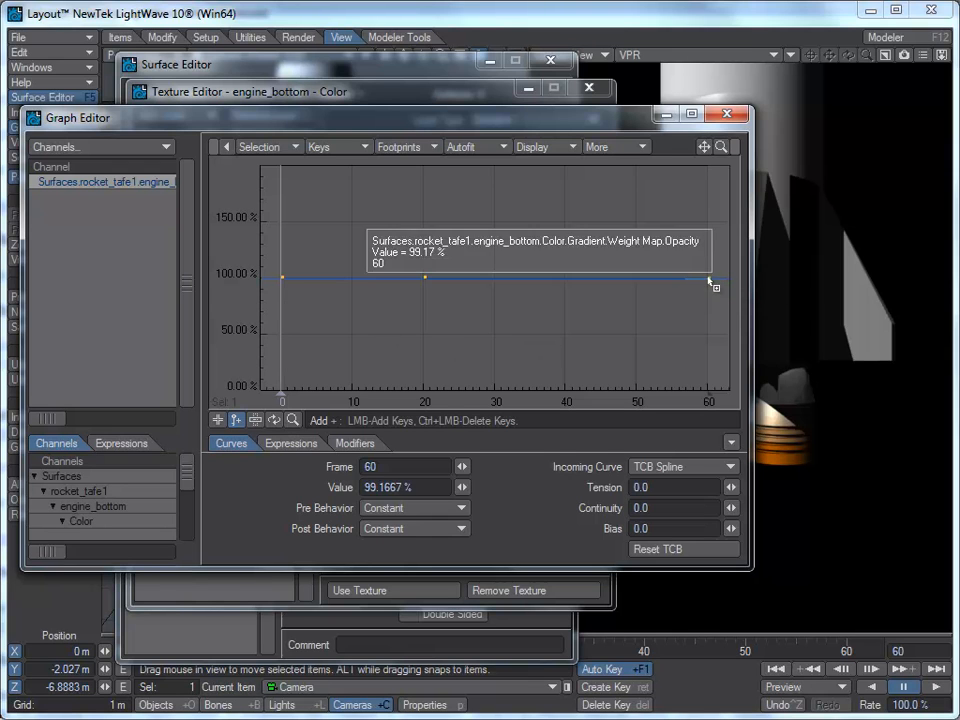
Step: Select the opacity keys at frames 0 and 20 and set their value to 0%
left_click(217, 420)
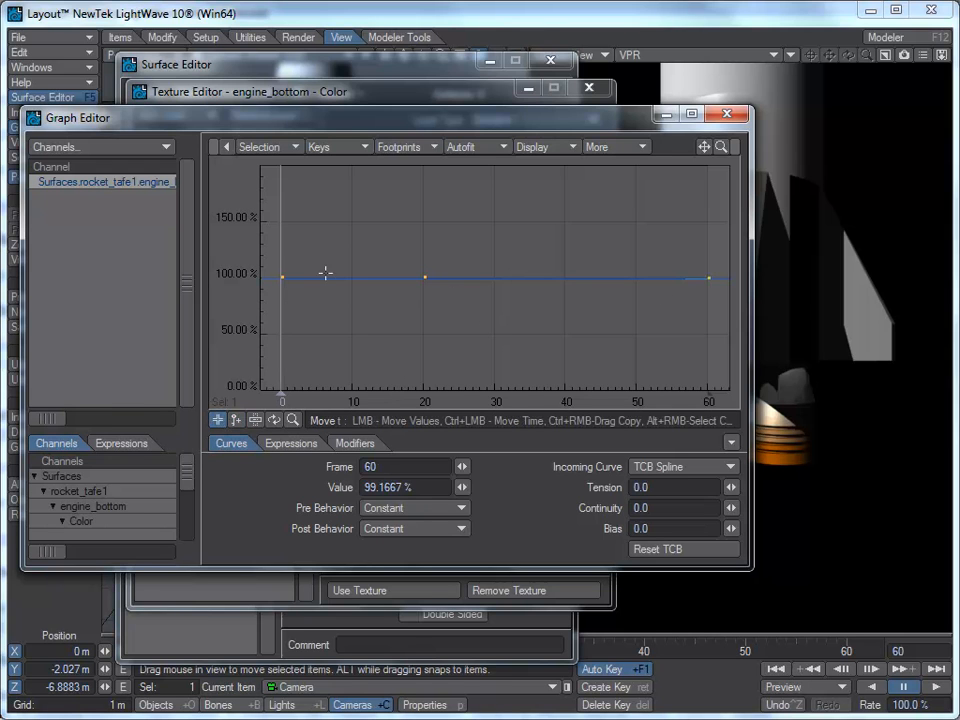
left_click(281, 277)
left_click_drag(486, 236, 257, 309)
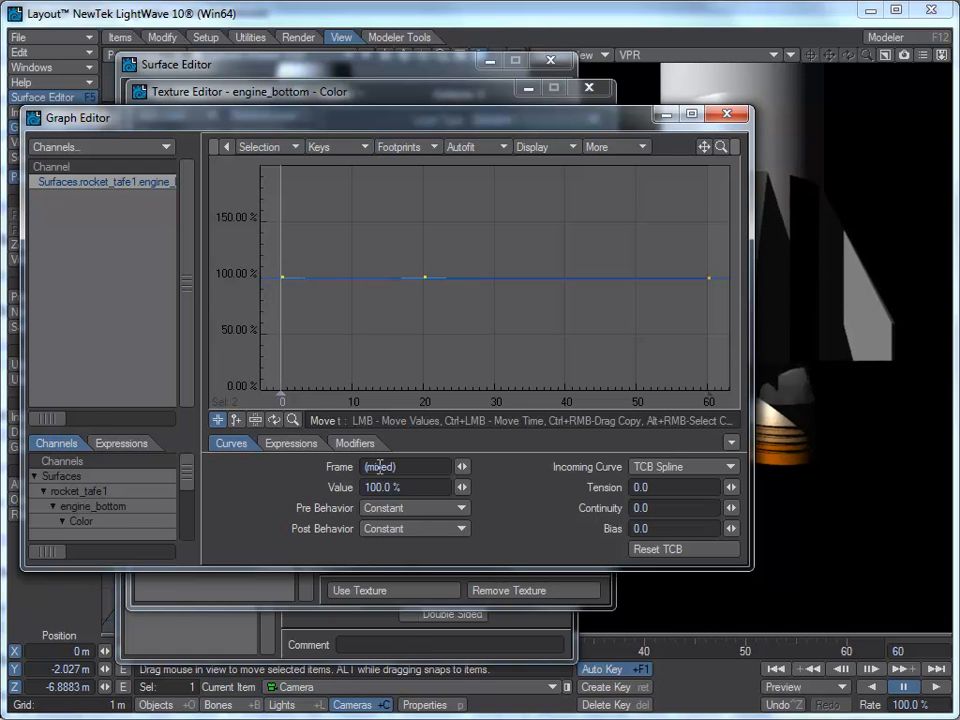
left_click(421, 487)
type("0")
key("Return")
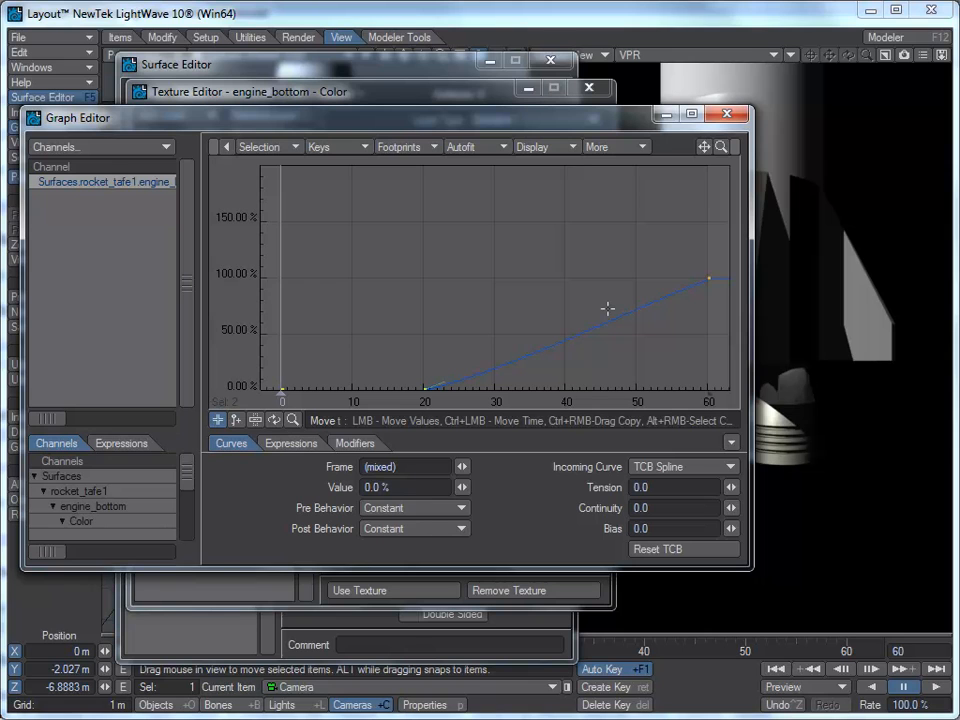
Step: Set the selected opacity keys' tension to 1 and close the Graph Editor
key("a")
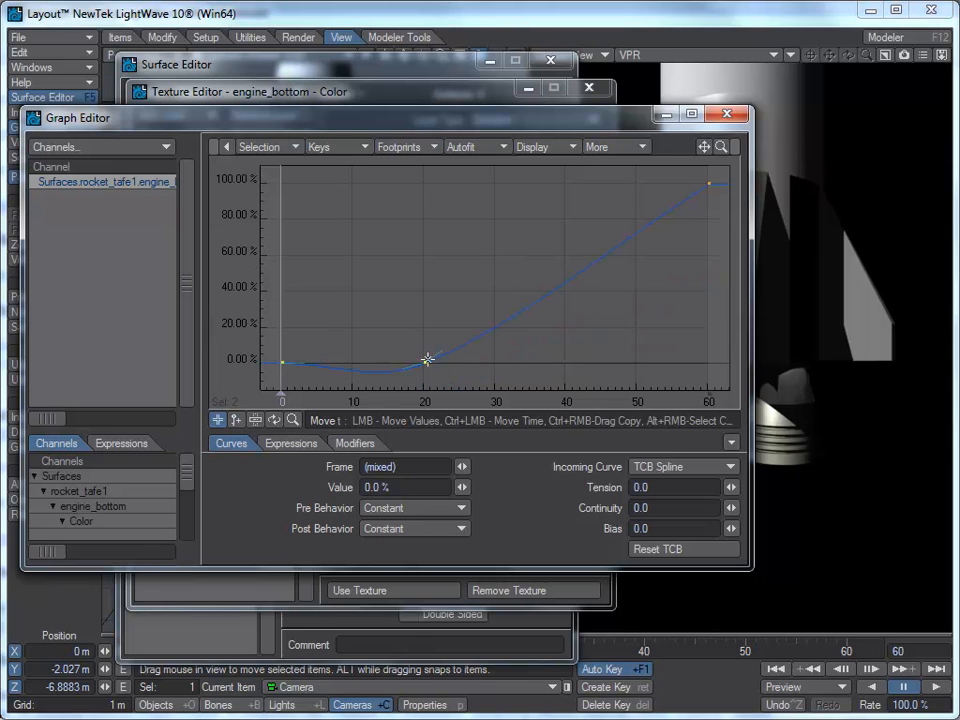
left_click(656, 488)
type("1")
key("Tab")
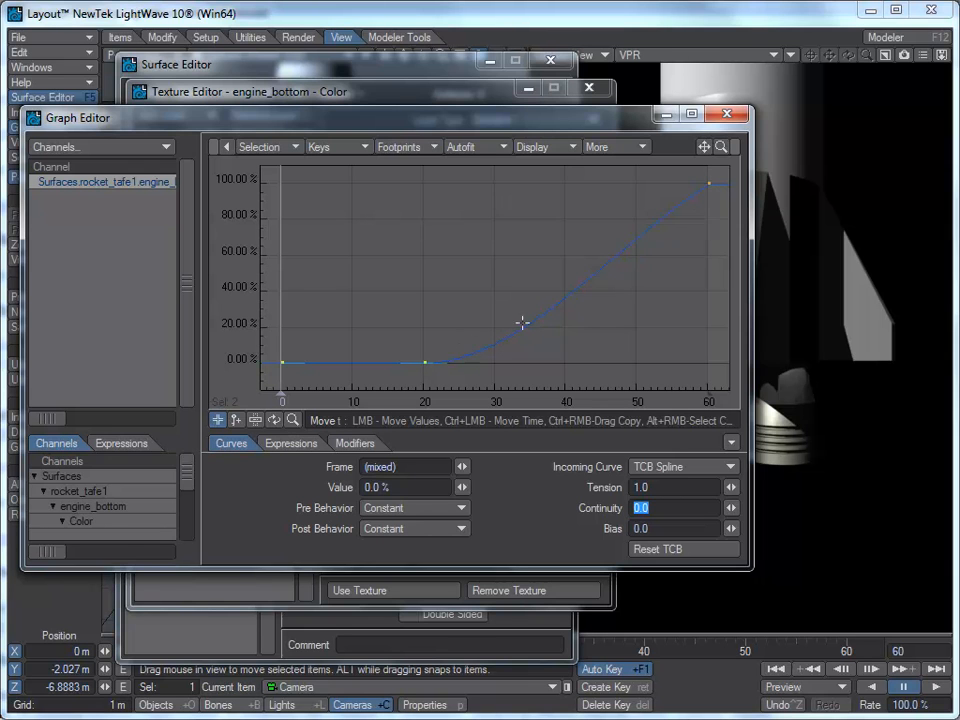
left_click(742, 116)
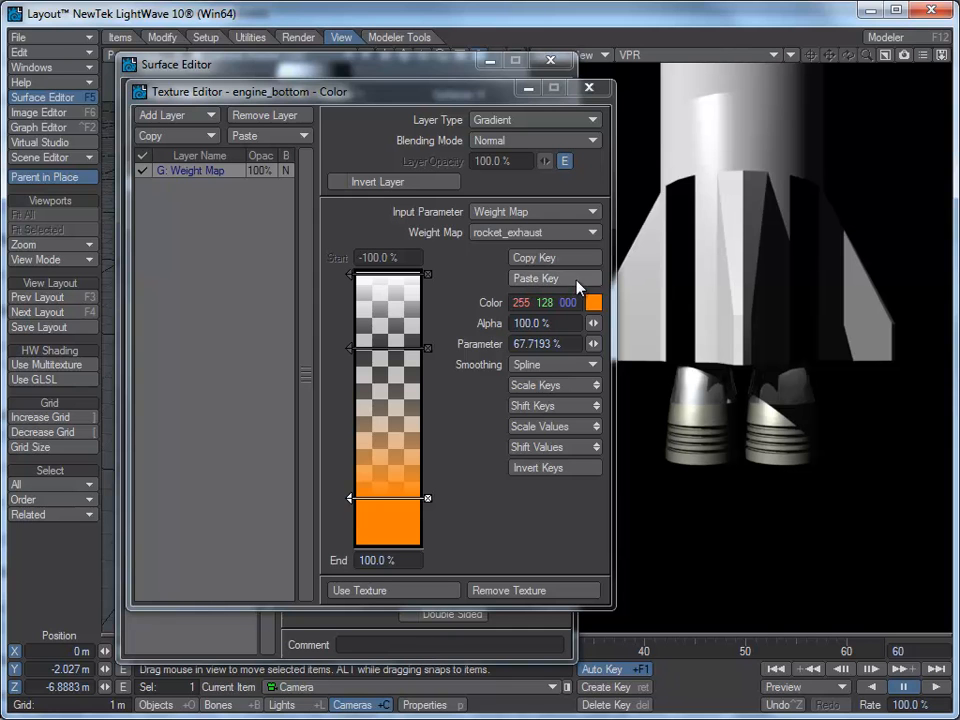
Step: Close the texture and surface editors and scrub the timeline to preview the exhaust fade
left_click(600, 90)
left_click_drag(387, 69, 392, 47)
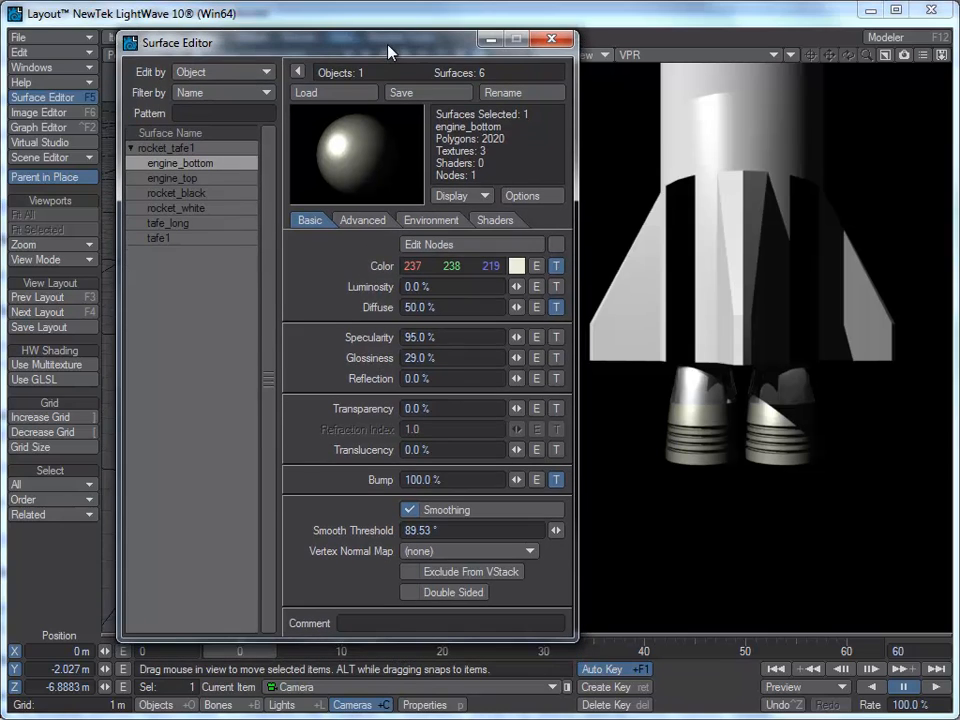
left_click(550, 42)
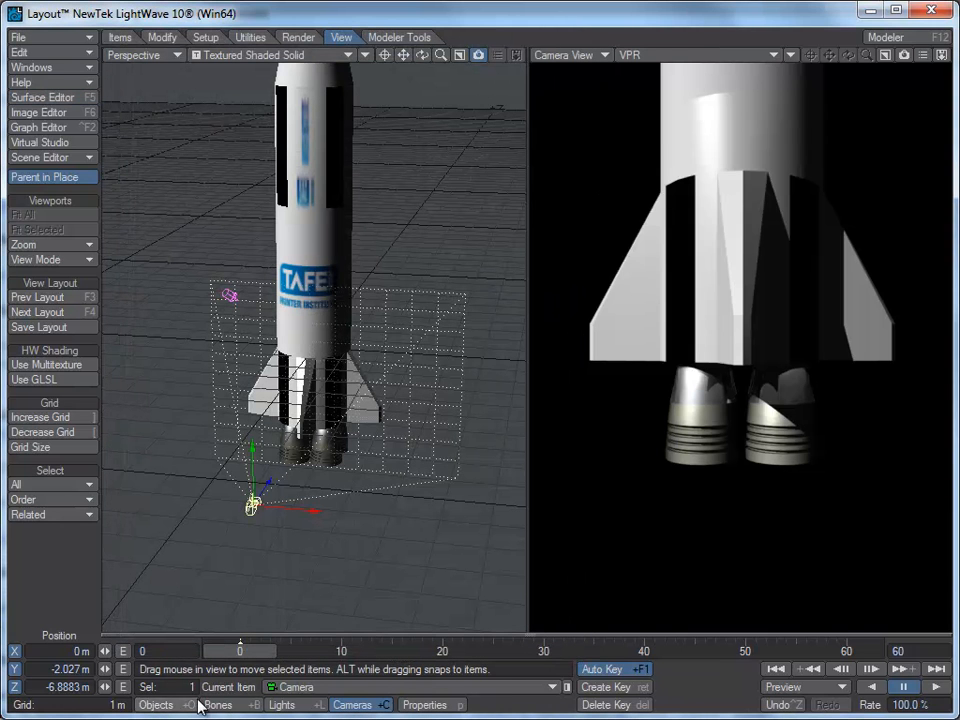
mouse_move(238, 652)
left_mouse_down()
mouse_move(846, 652)
mouse_move(240, 652)
left_mouse_up()
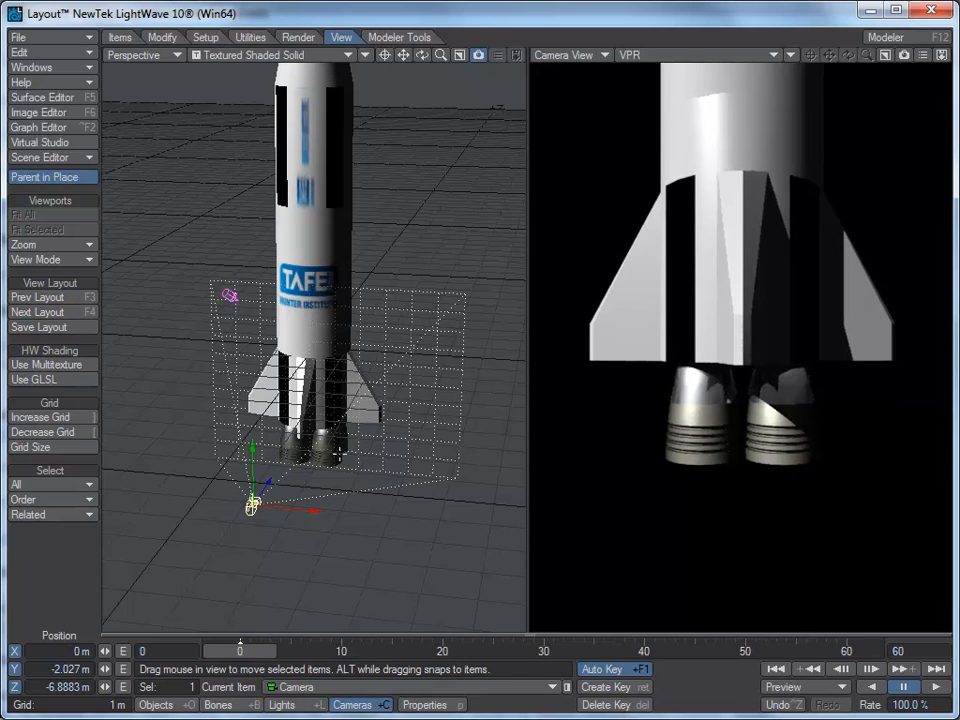
Step: Open engine_bottom's luminosity texture and set its layer type to Gradient
key("F5")
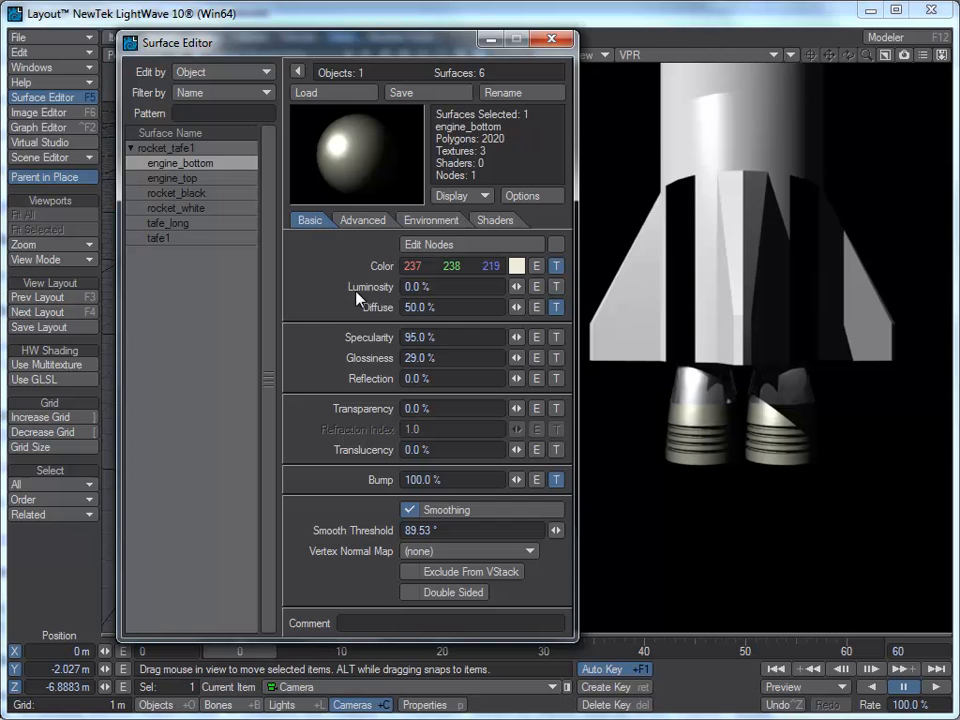
left_click(537, 287)
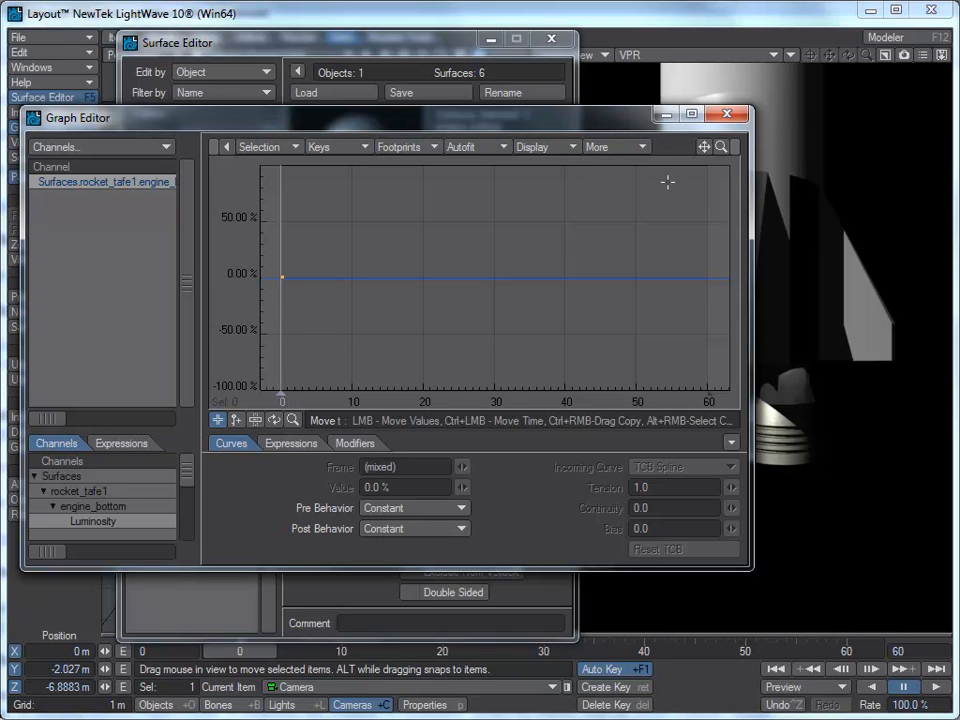
left_click(729, 117)
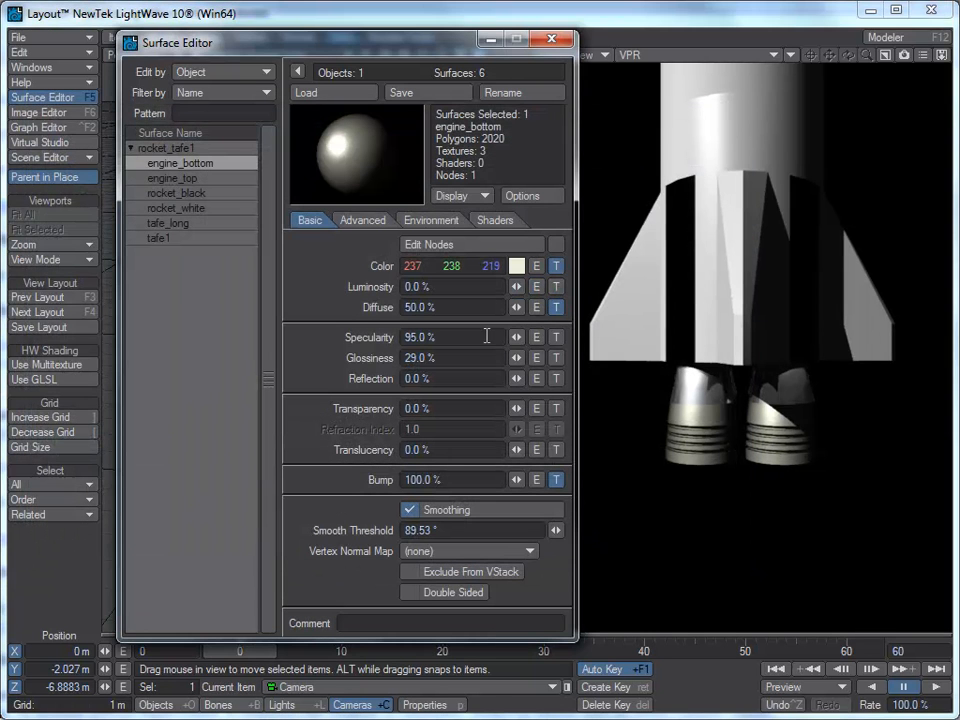
left_click(556, 287)
left_click_drag(330, 91, 284, 76)
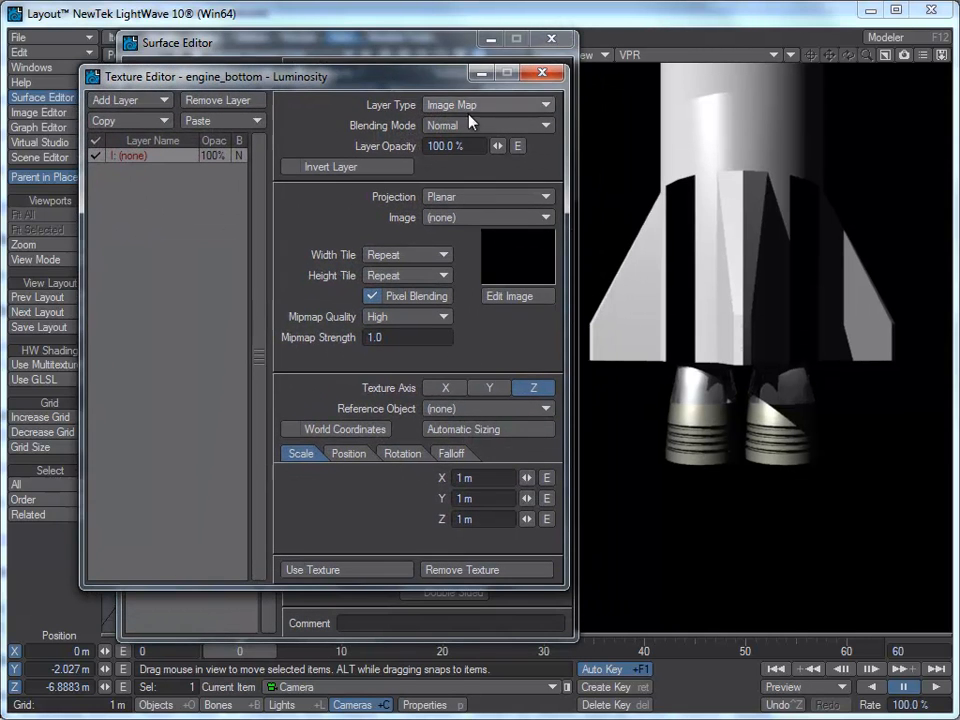
left_click(546, 105)
left_click(536, 133)
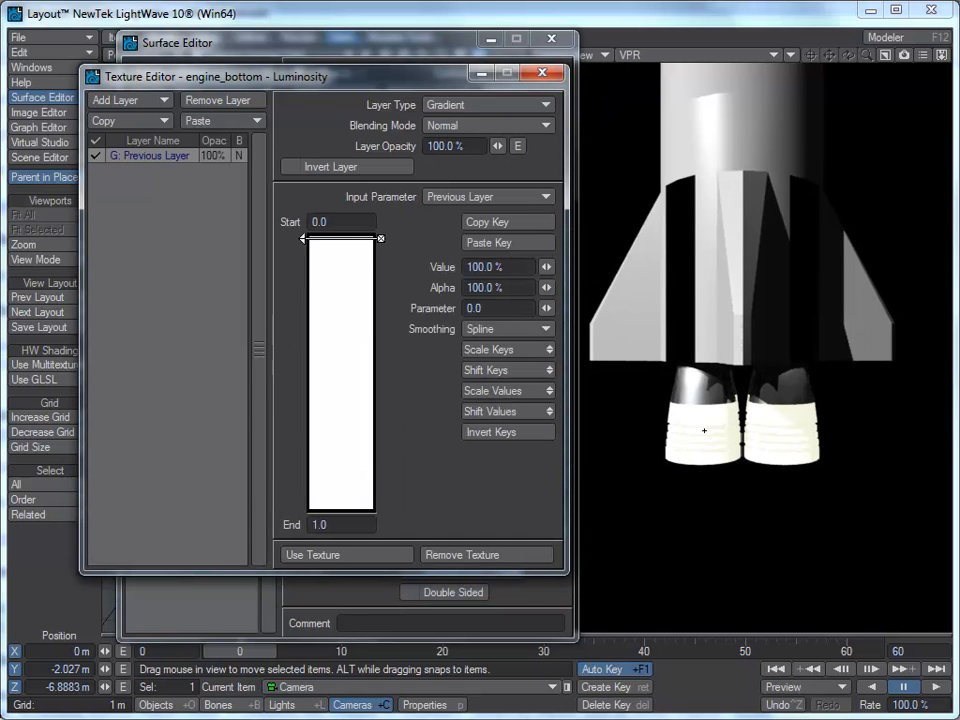
Step: Set the luminosity gradient's input to the rocket_exhaust weight map
left_click(470, 197)
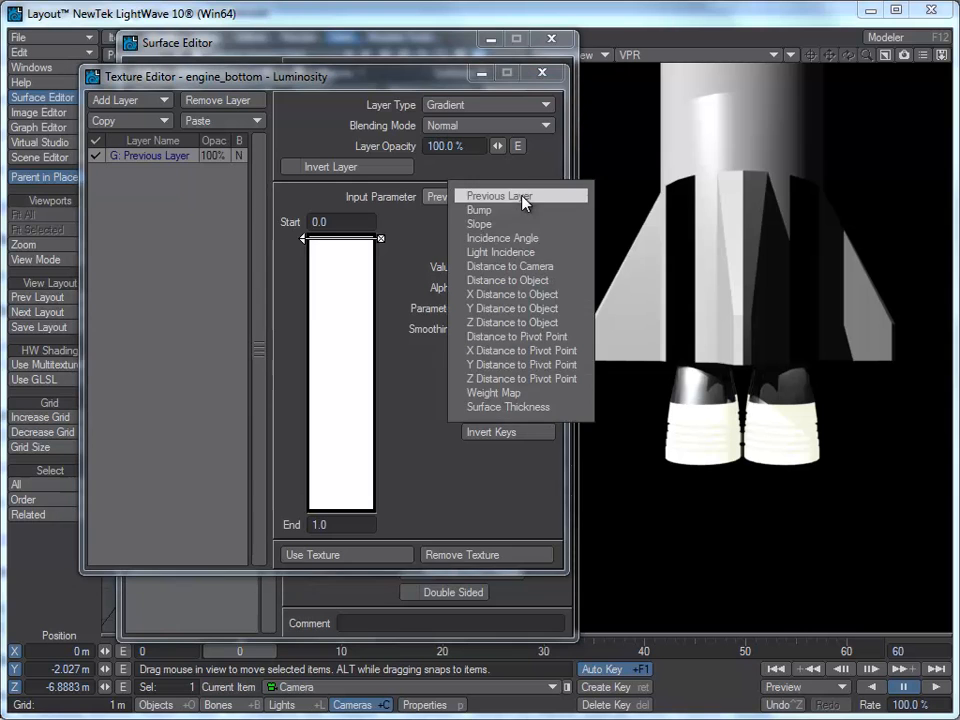
left_click(511, 394)
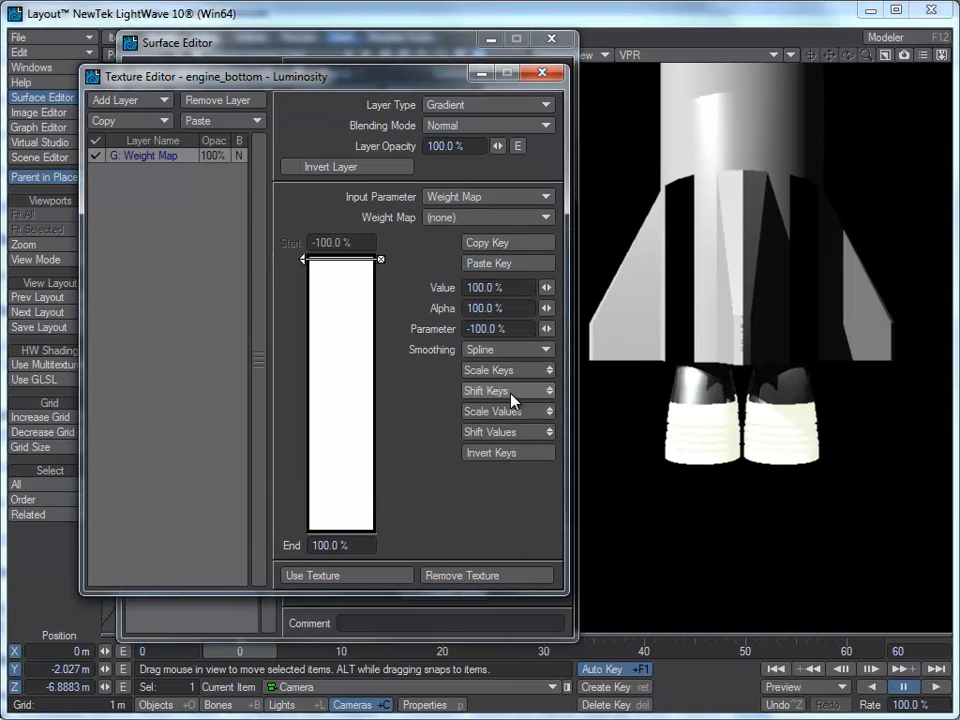
left_click(525, 218)
left_click(521, 230)
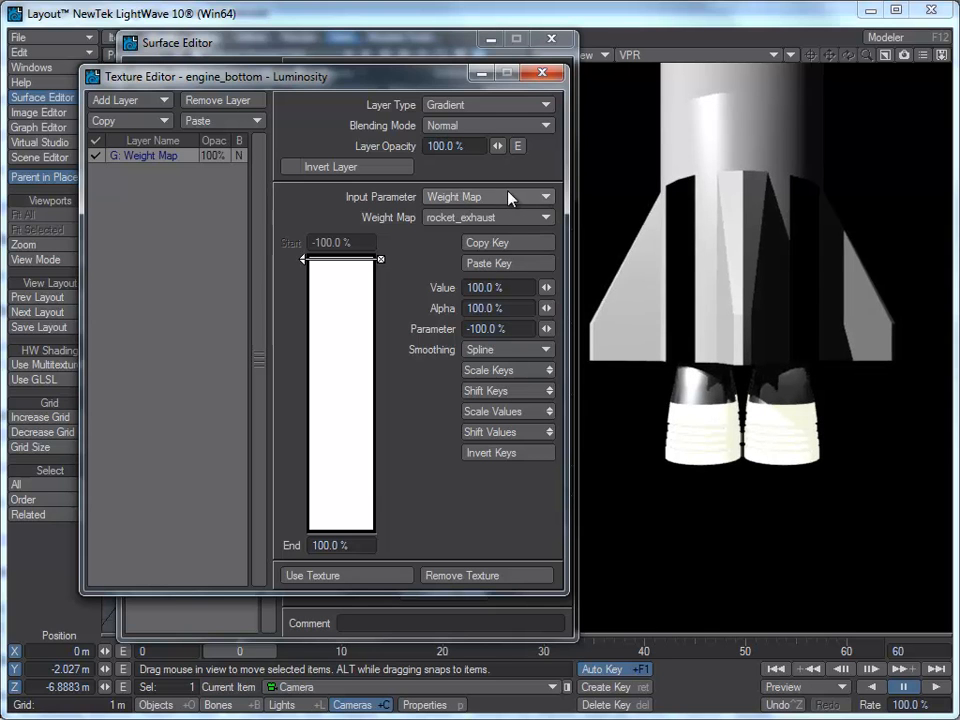
Step: Add a gradient key at about 82% and set the top key's value to 0%
left_click(341, 470)
left_click_drag(304, 467, 304, 502)
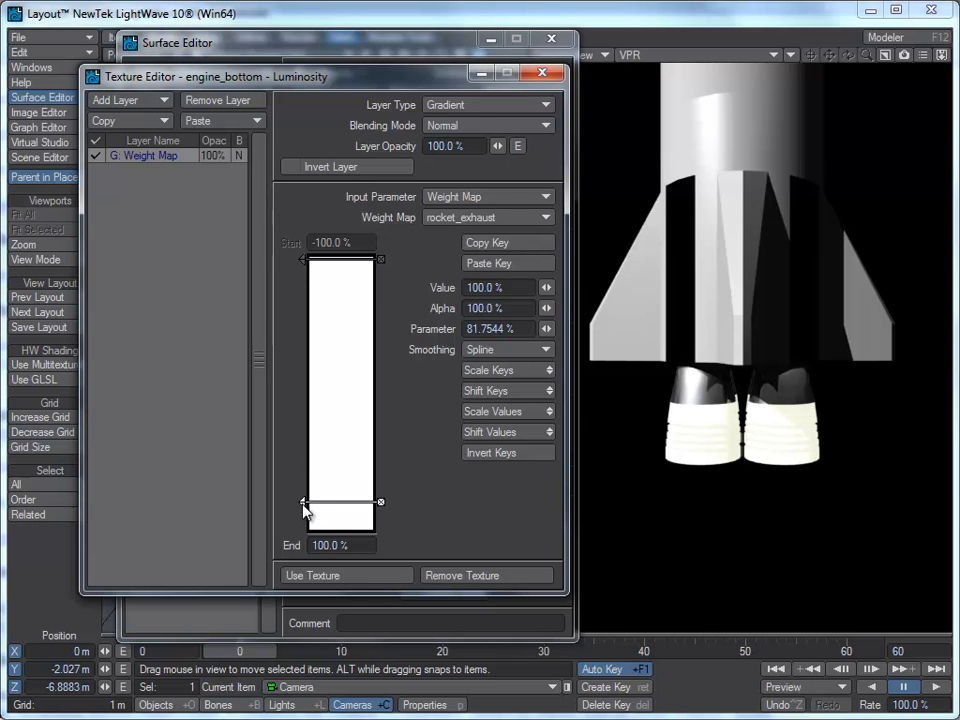
left_click(306, 260)
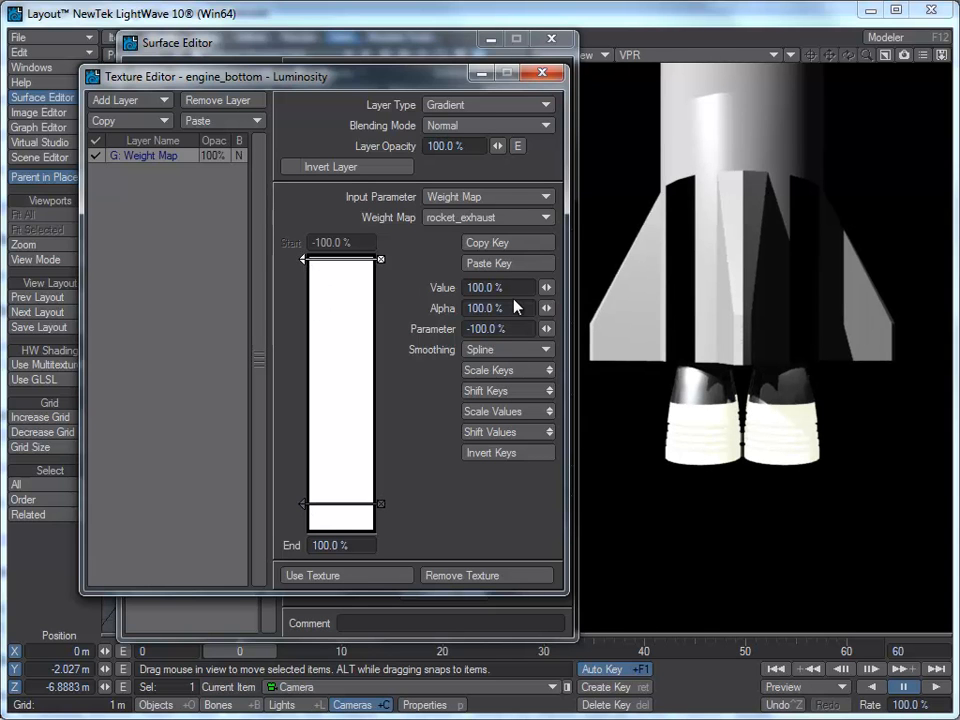
left_click(485, 287)
type("0")
key("Tab")
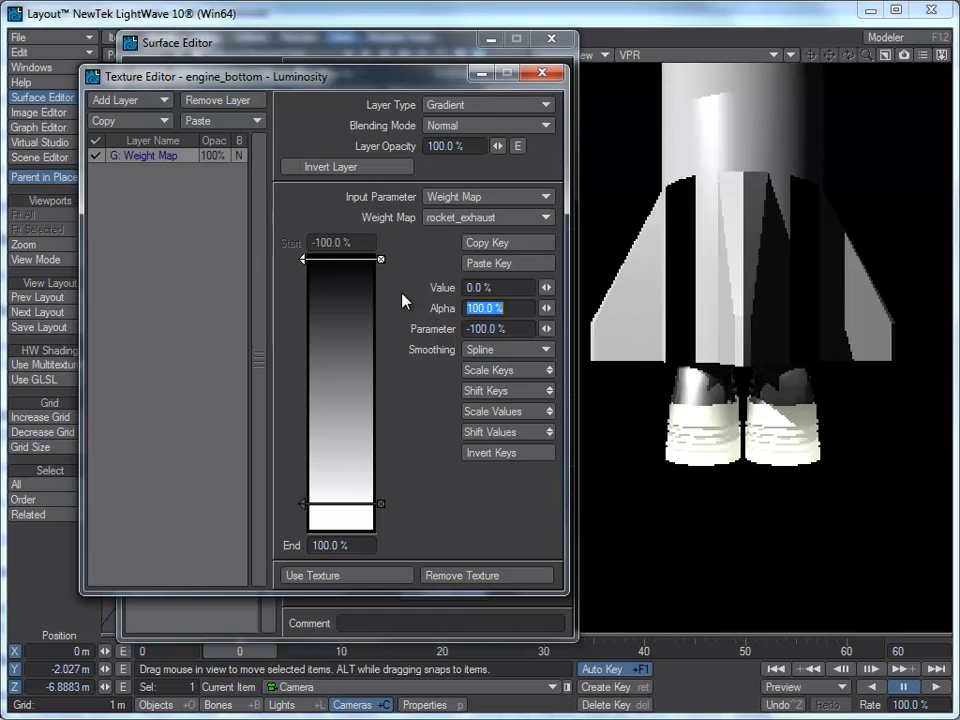
Step: Add a gradient key near the top and set its value to 0%
left_click(319, 272)
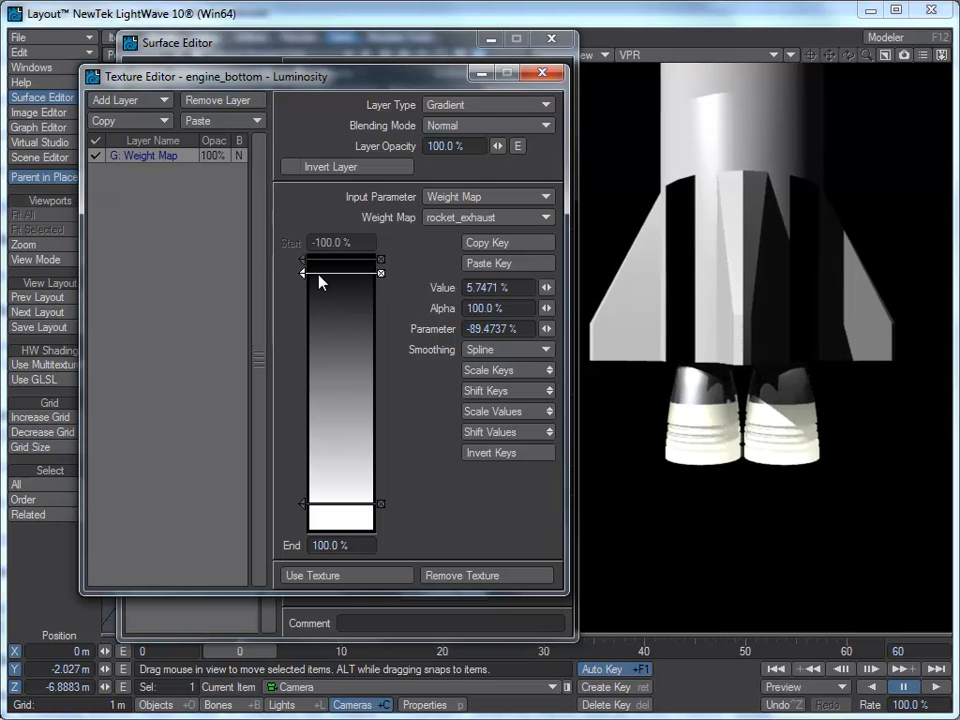
left_click(496, 288)
type("0")
key("Tab")
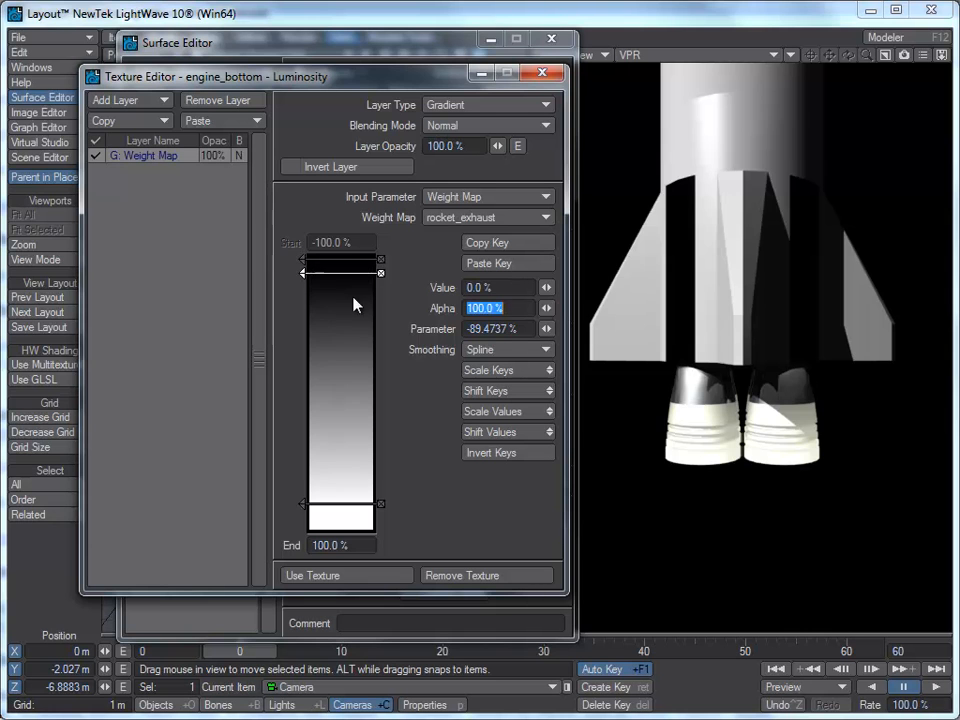
Step: Move the new black key to about -15% and the bottom white key to about 92%
left_click_drag(304, 272, 303, 365)
left_click_drag(303, 505, 303, 513)
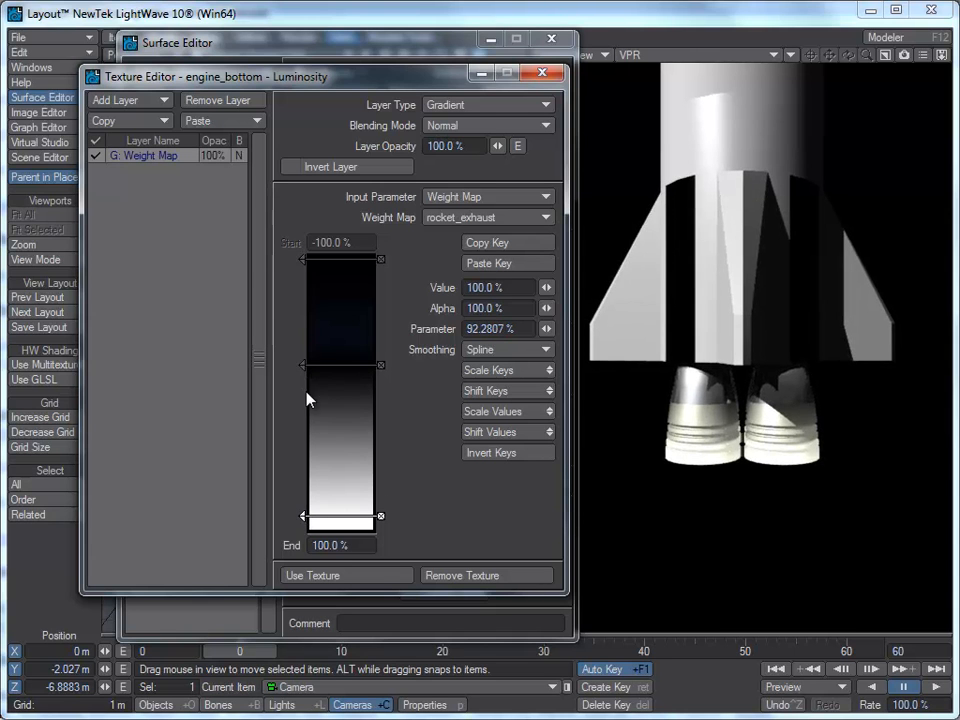
mouse_move(302, 366)
left_mouse_down()
mouse_move(302, 395)
mouse_move(303, 374)
left_mouse_up()
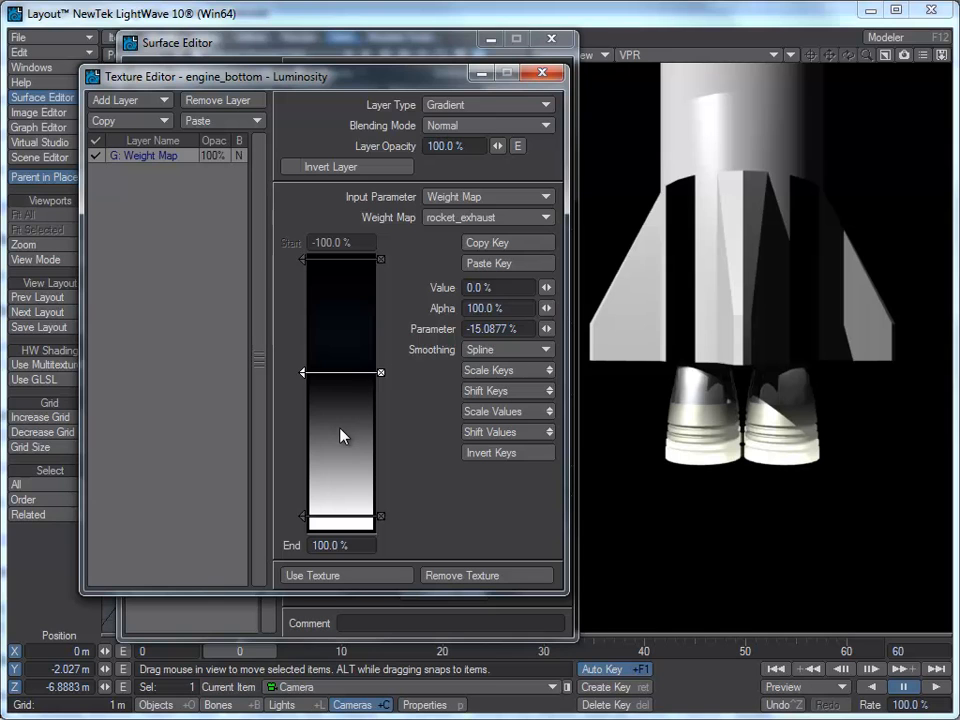
Step: Add a 50% value gradient key at about 35% and move the black key to about -7%
left_click(311, 410)
left_click_drag(305, 373, 304, 369)
left_click(305, 411)
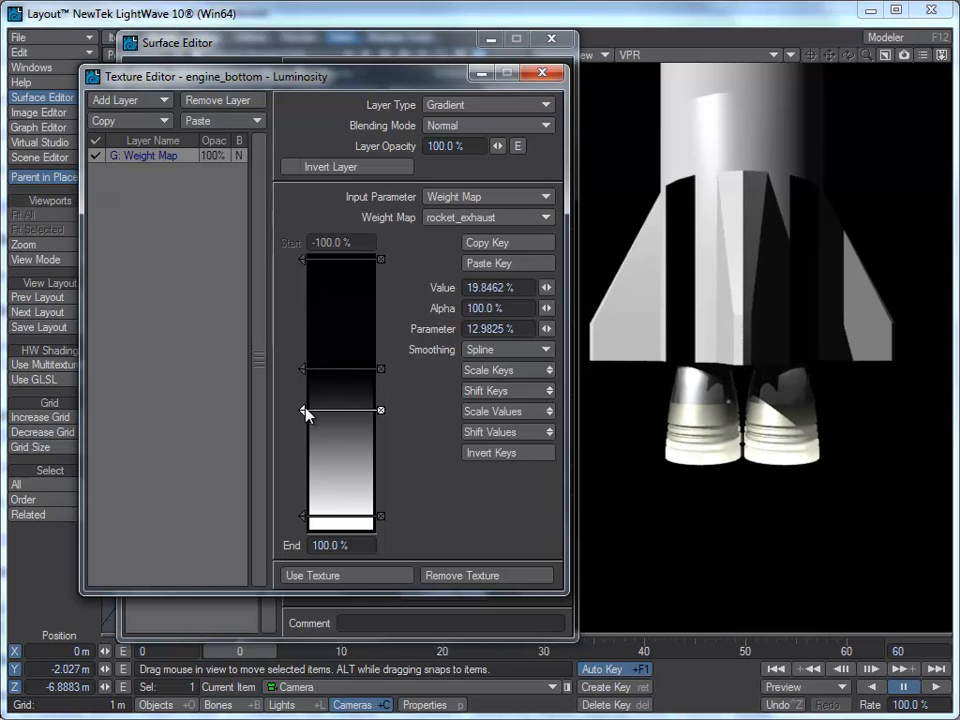
left_click(527, 287)
type("50")
key("Tab")
left_click_drag(304, 410, 305, 440)
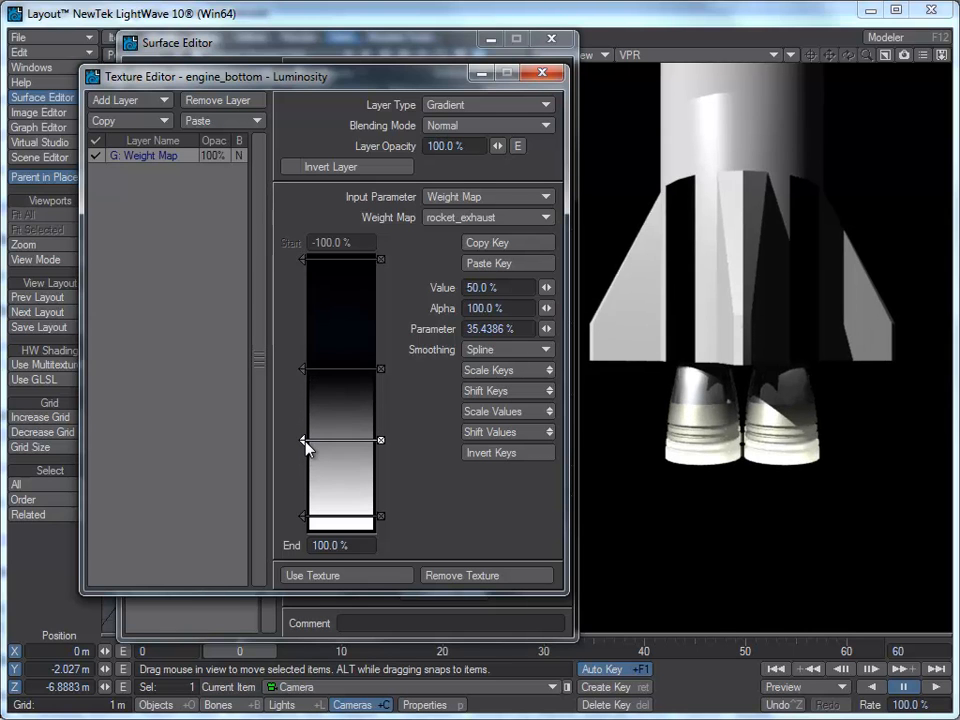
left_click(304, 370)
left_click_drag(303, 369, 303, 384)
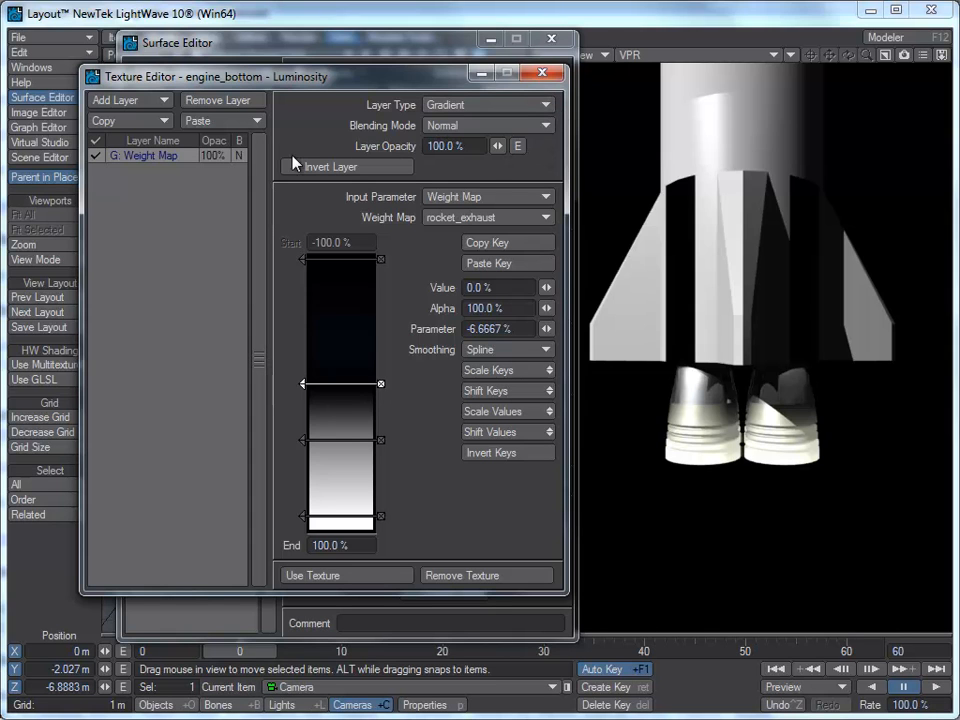
Step: Envelope the luminosity gradient layer's opacity and add keys at frames 20 and 60
left_click(519, 148)
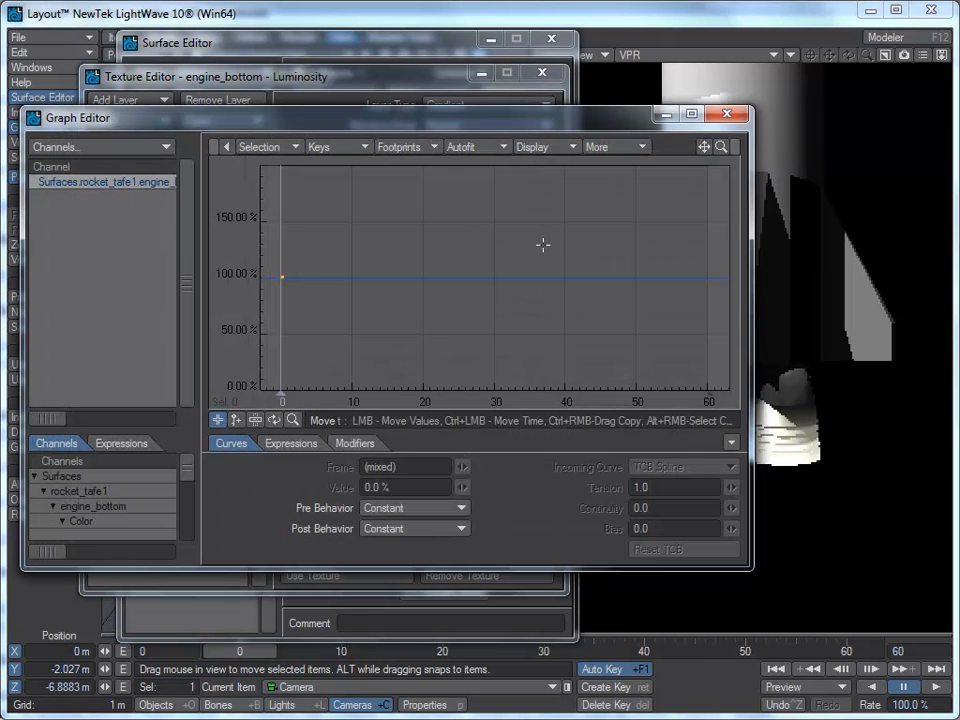
left_click(236, 420)
left_click(424, 281)
left_click(709, 282)
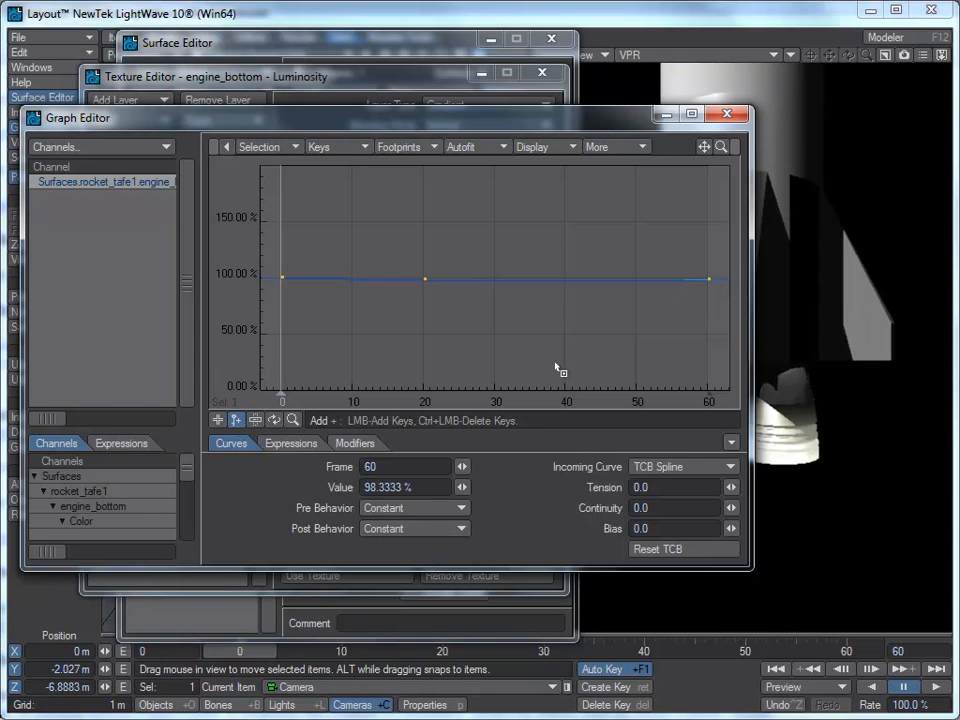
Step: Select the opacity keys at frames 0 and 20 and set their value to 0%
left_click(218, 421)
right_click_drag(486, 228, 253, 338)
left_click(392, 487)
left_click_drag(392, 487, 293, 490)
type("0")
key("Return")
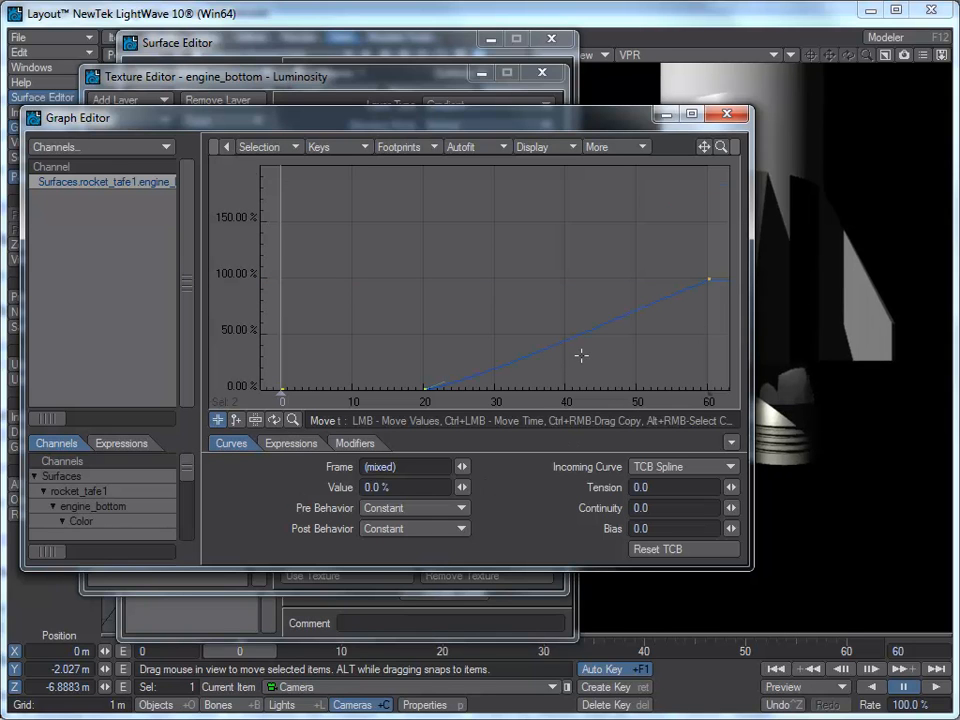
Step: Set the tension of the frame 0 and 20 opacity keys to 1.0 and close the Graph Editor
key("a")
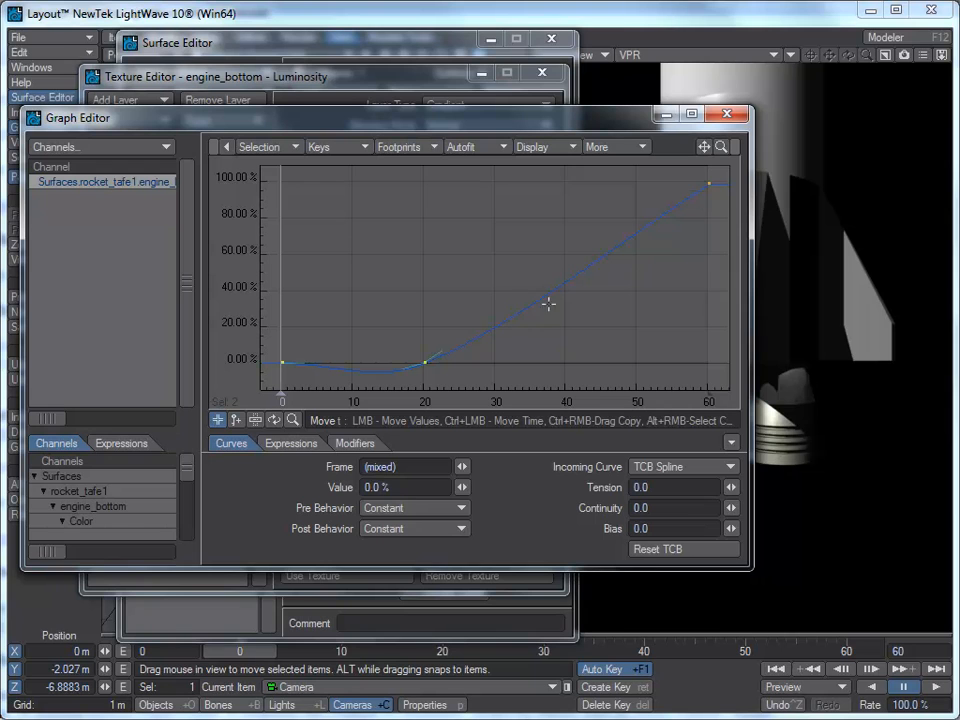
right_click_drag(501, 300, 272, 414)
left_click(648, 487)
type("1")
key("Tab")
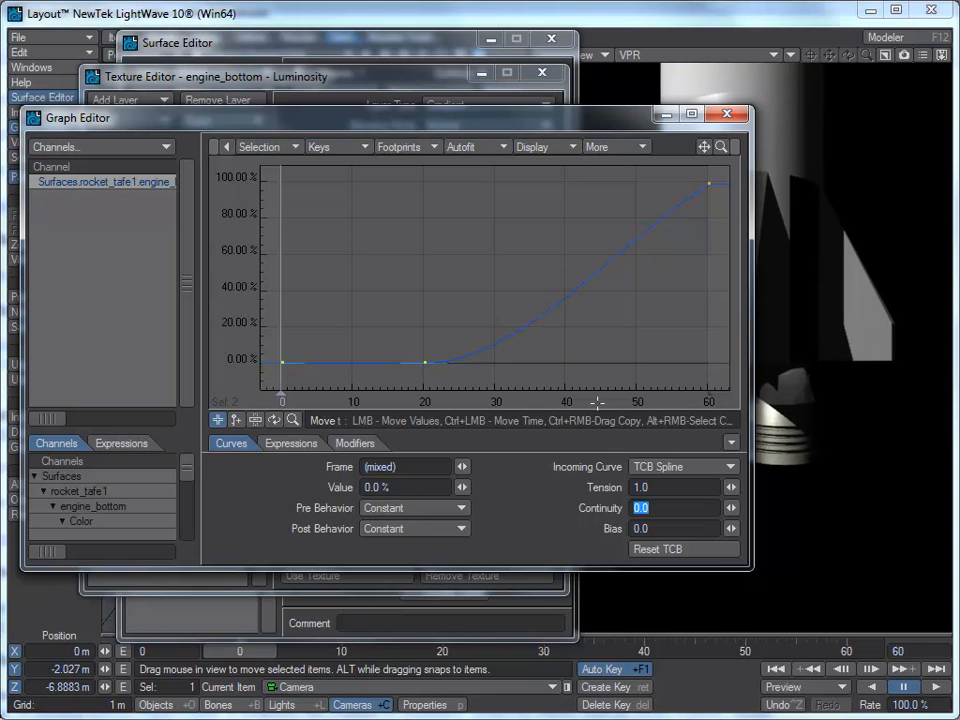
left_click(727, 116)
Step: Scrub the timeline to preview the exhaust fade-in and close the Texture Editor
left_click_drag(233, 652, 826, 652)
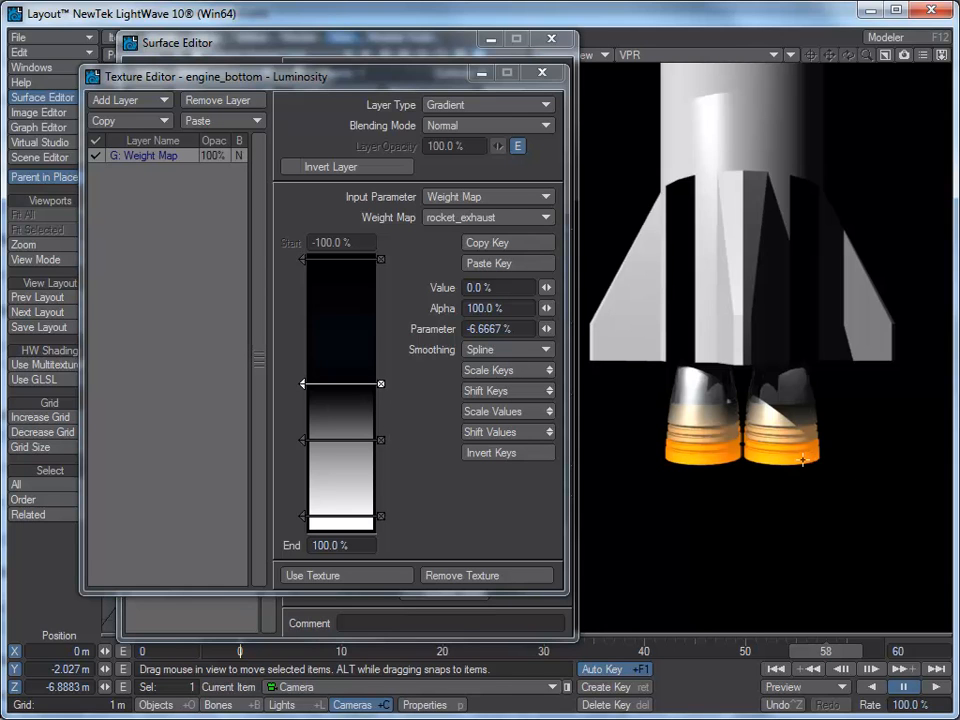
left_click_drag(815, 653, 847, 652)
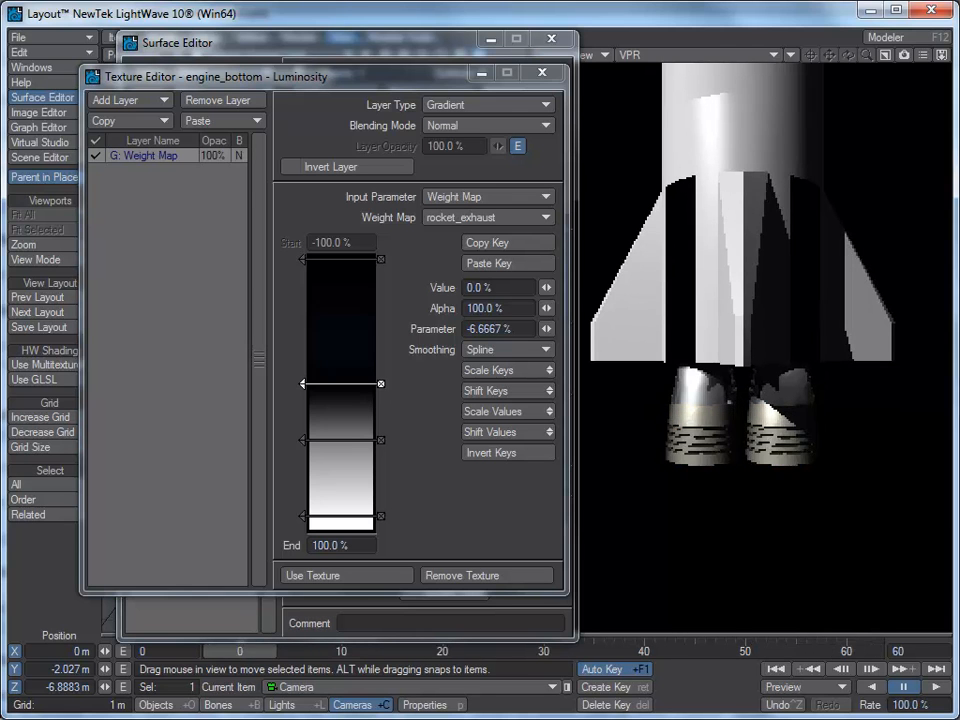
left_click(551, 76)
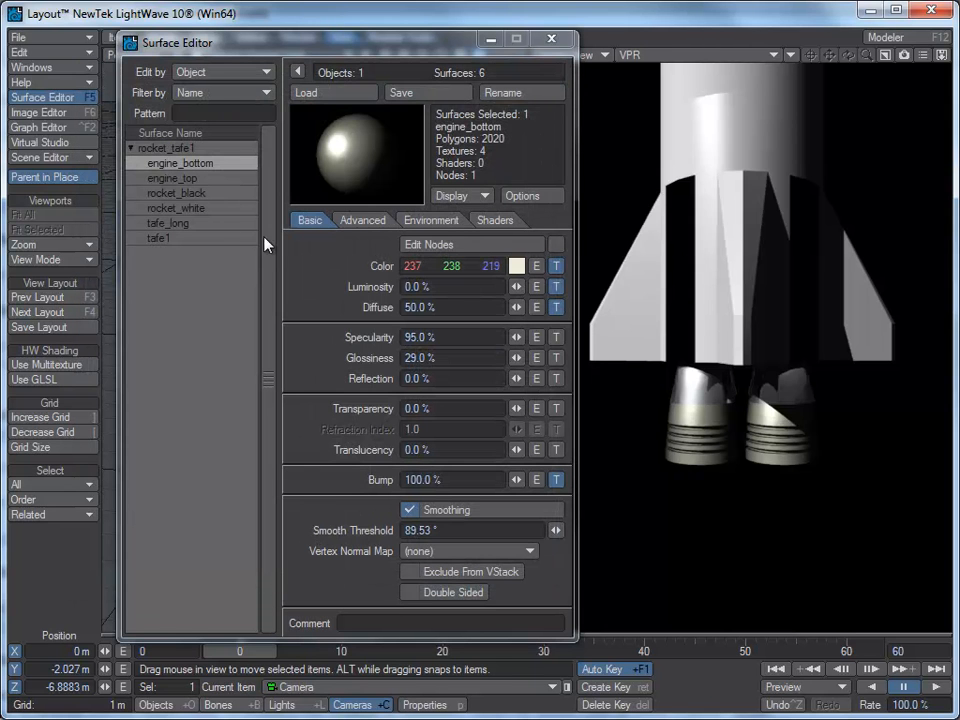
Step: Envelope the engine_bottom surface's Glow Intensity and add keys at frames 20 and 60
left_click(364, 221)
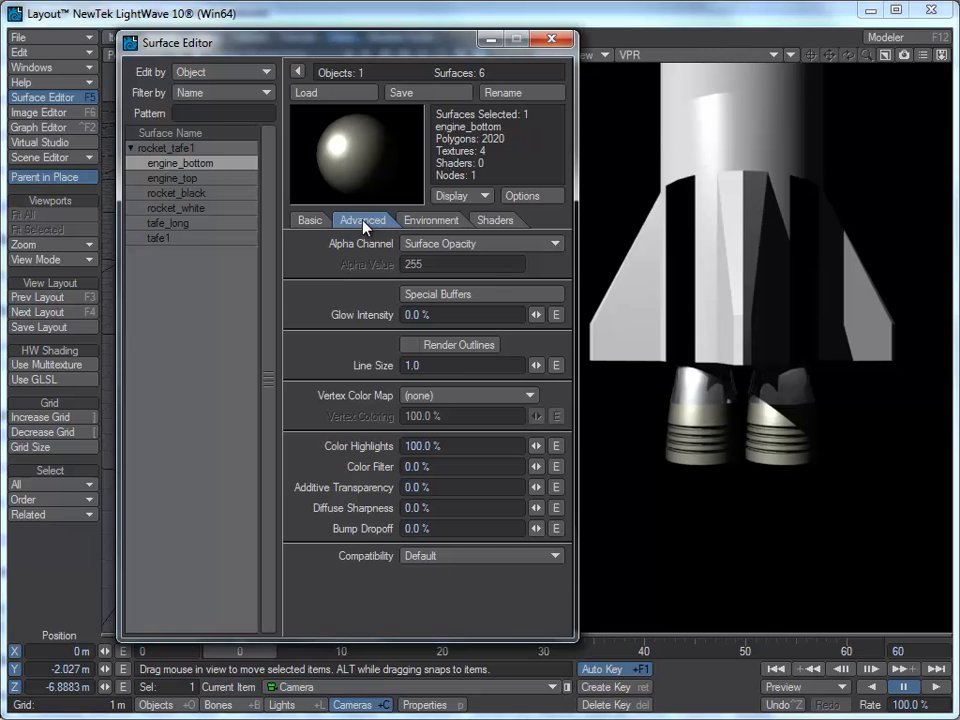
left_click(556, 315)
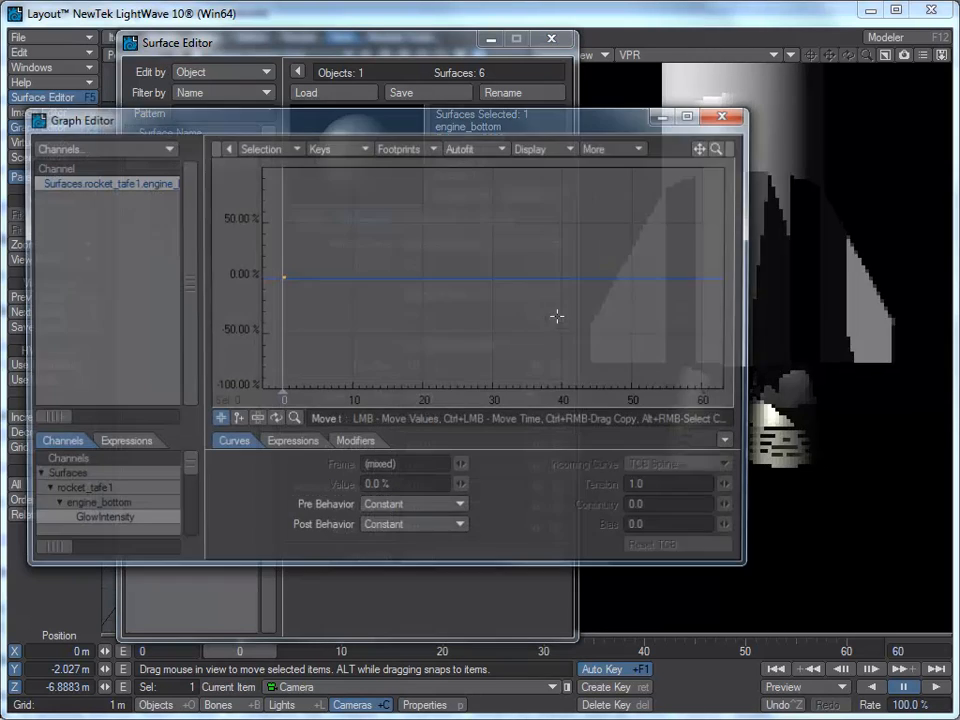
left_click(236, 420)
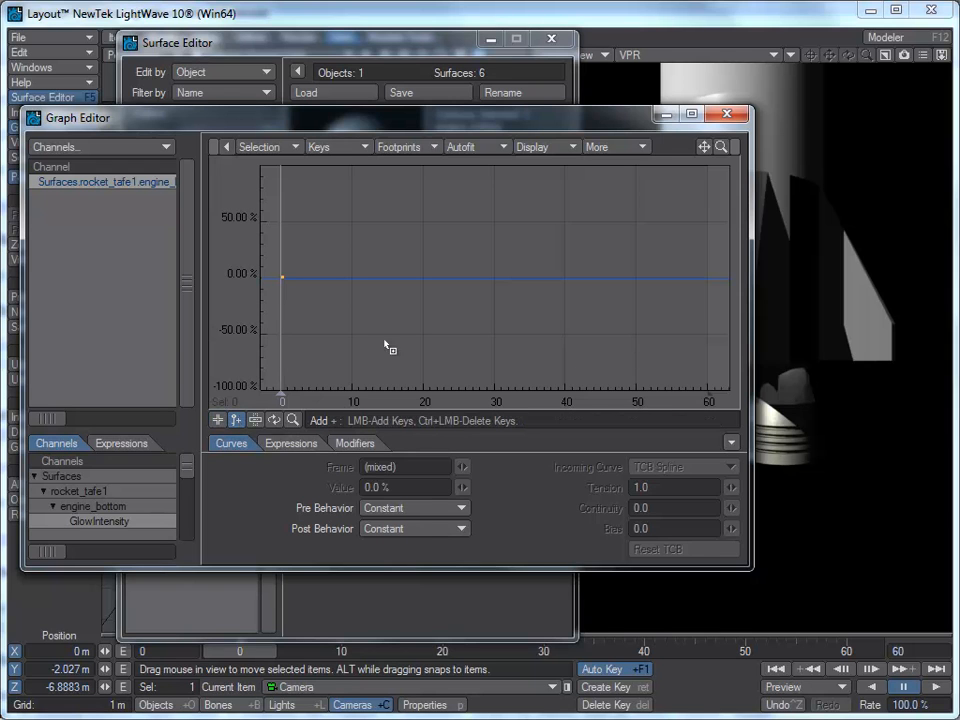
left_click(424, 279)
left_click(709, 280)
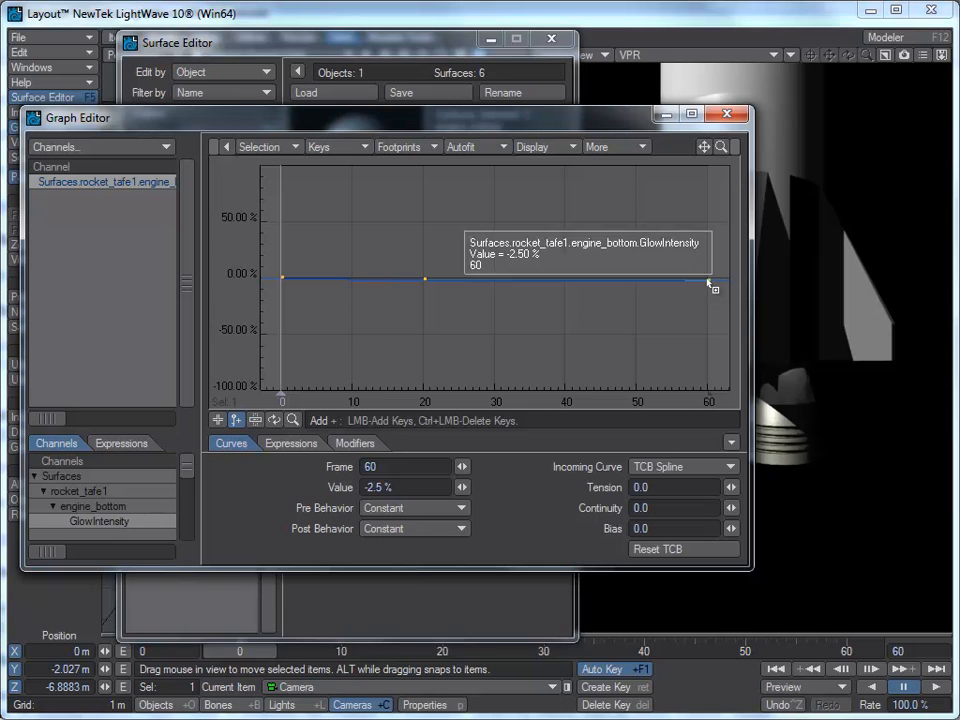
Step: Set the frame 60 glow intensity key's value to 100%
left_click(217, 420)
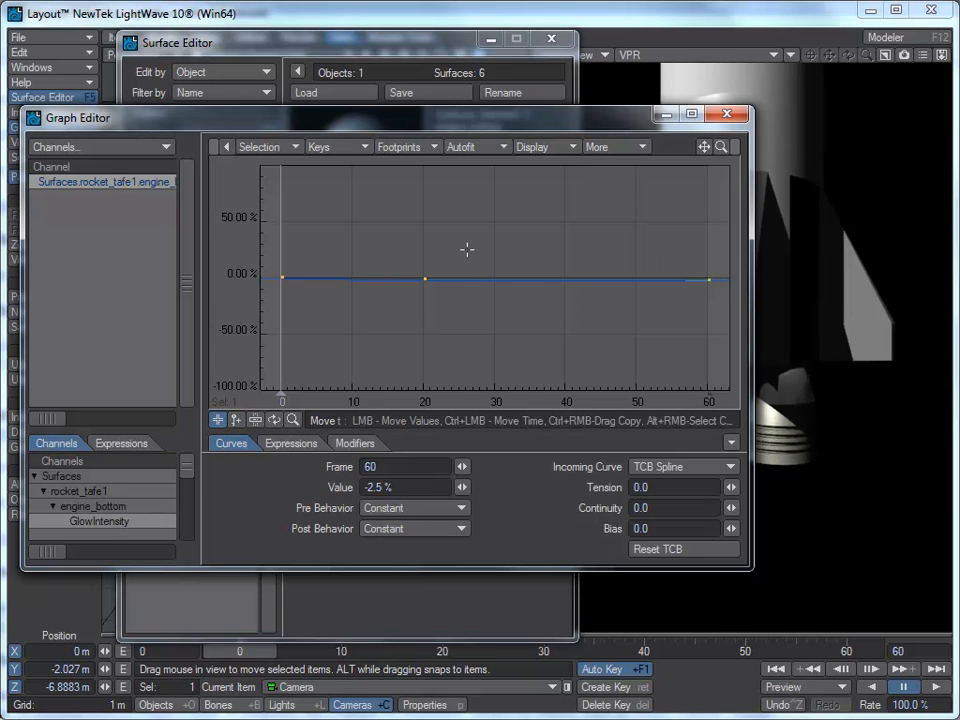
left_click_drag(671, 238, 729, 298)
left_click_drag(416, 486, 283, 496)
type("100")
key("Return")
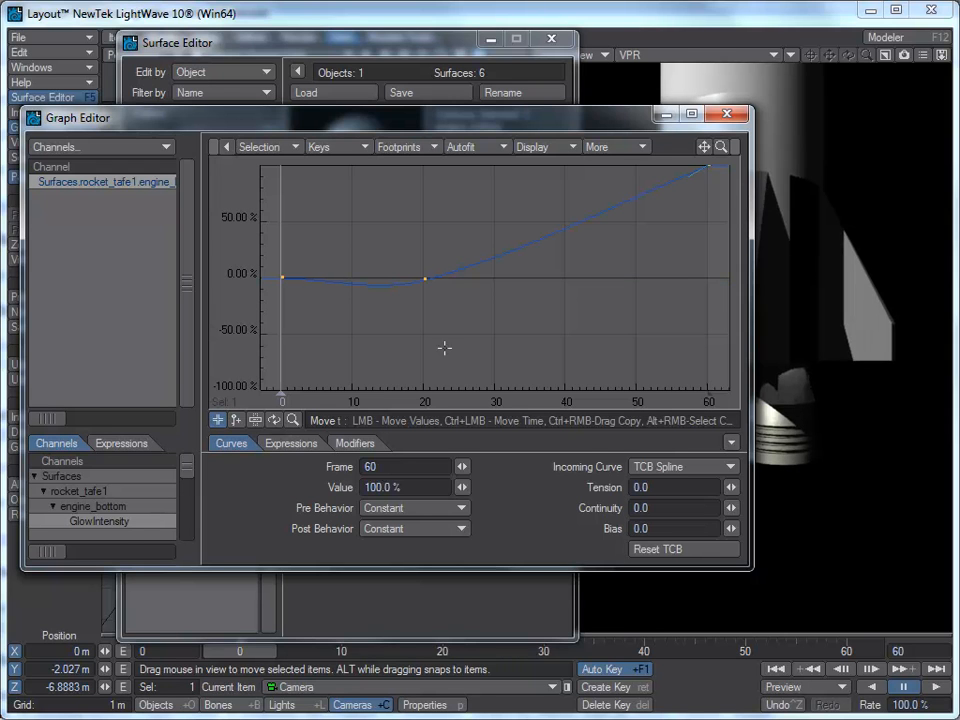
Step: Set the tension of the frame 0 and 20 glow keys to 1.0 and close the Graph Editor
left_click_drag(473, 236, 259, 315)
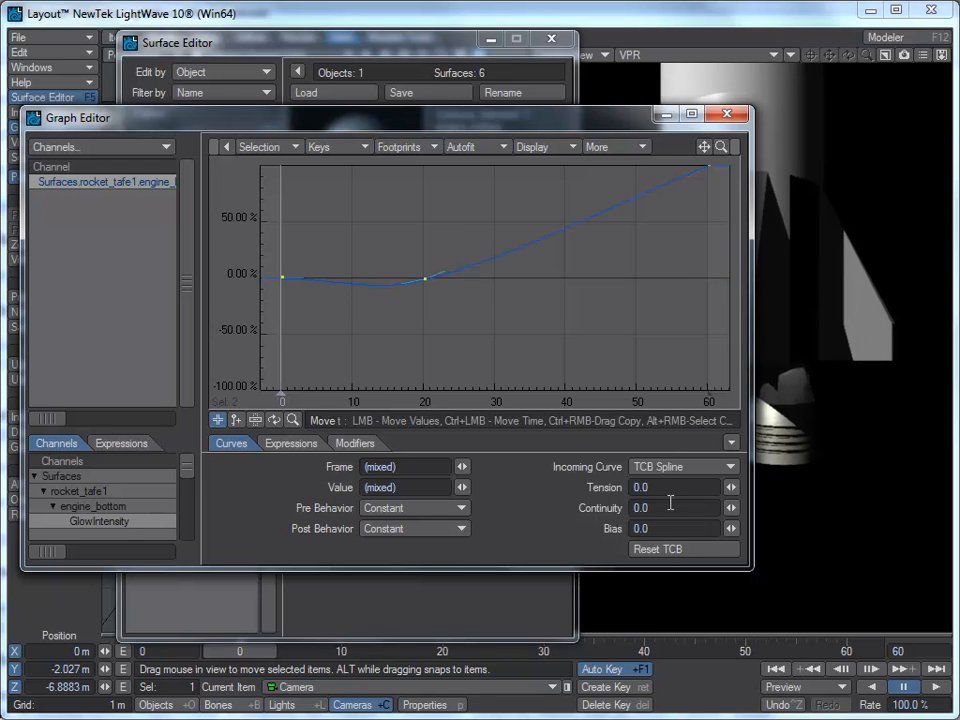
left_click(672, 490)
type("1")
key("Tab")
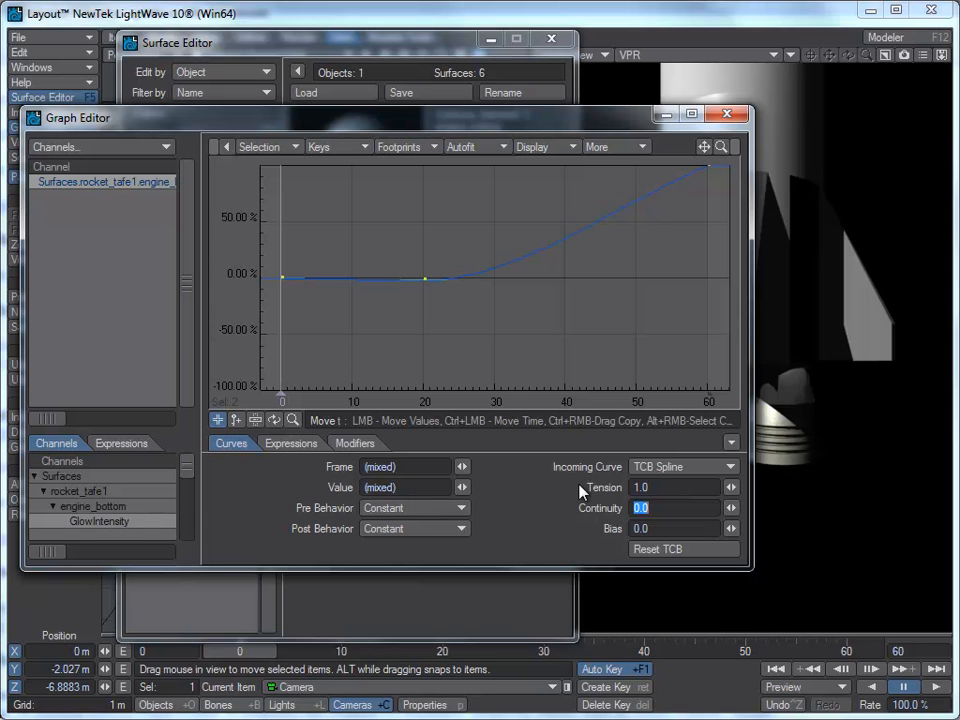
left_click(728, 113)
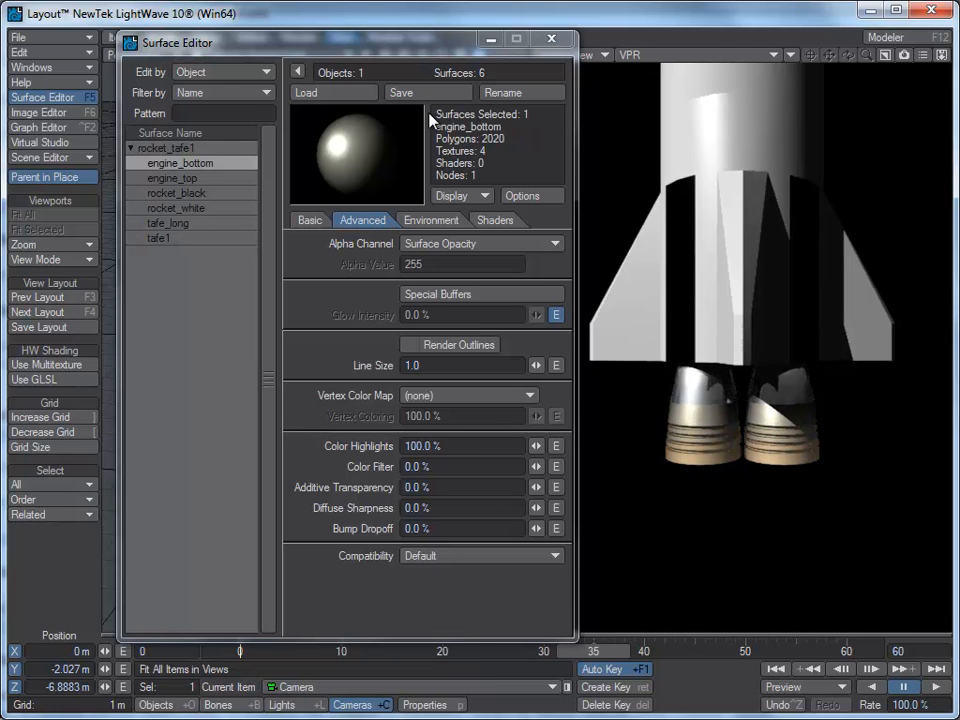
Step: Close the Surface Editor, go to frame 59 and render a test frame to inspect the exhaust
left_click(551, 38)
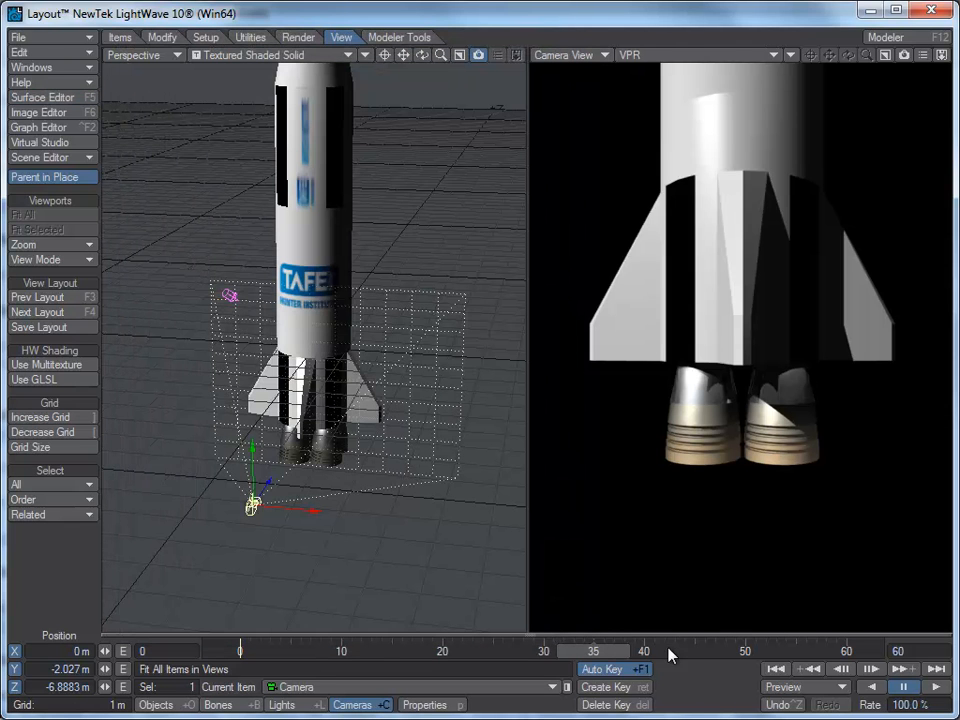
left_click_drag(603, 655, 846, 655)
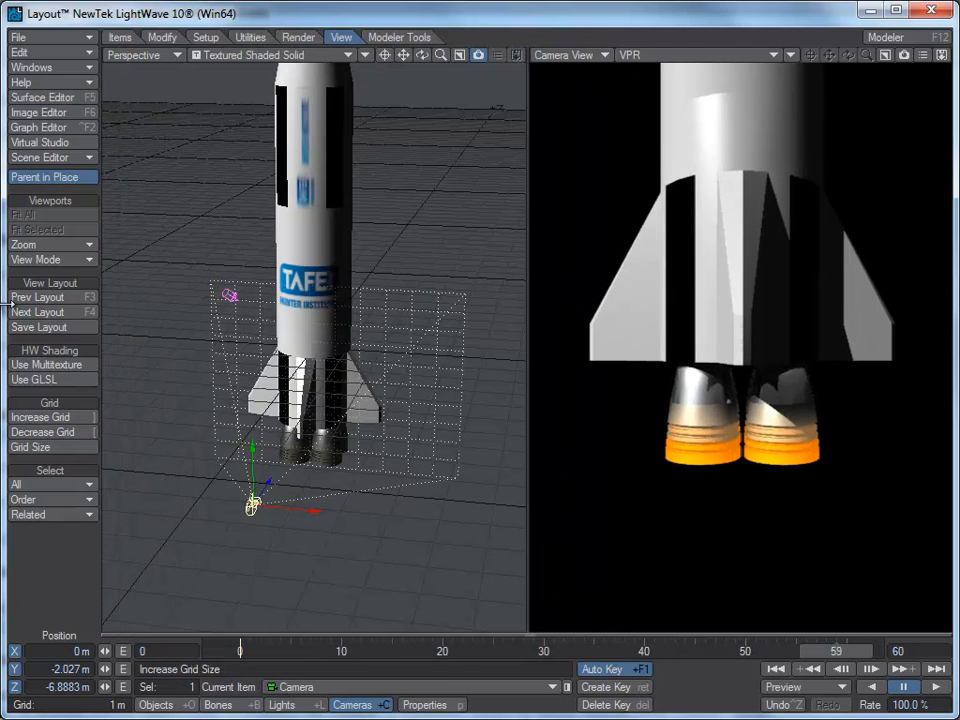
left_click(297, 37)
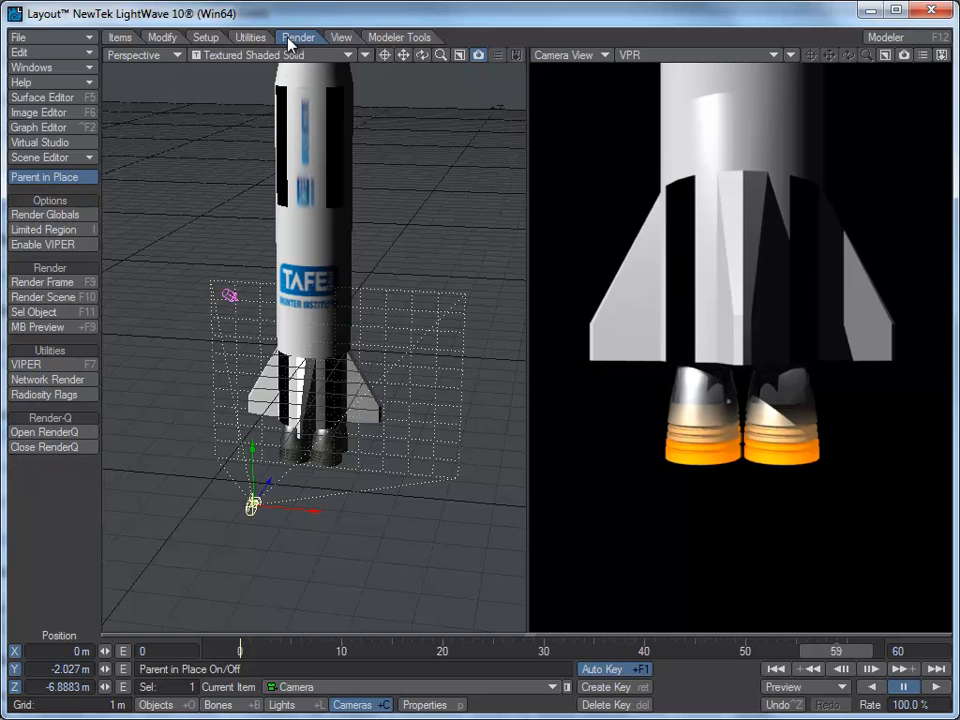
left_click(71, 289)
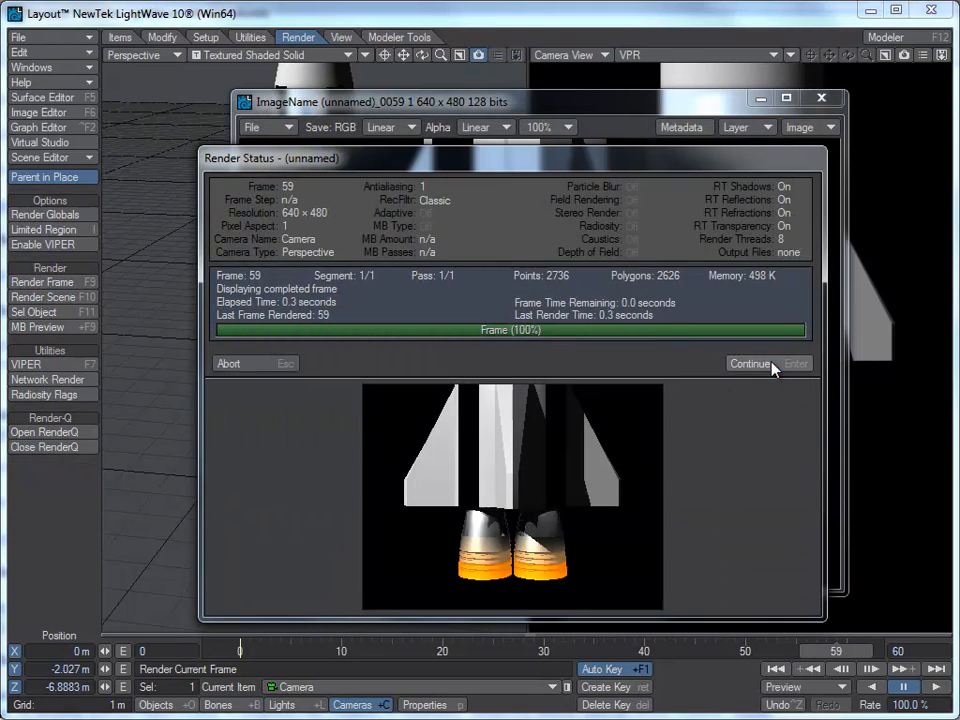
left_click(800, 363)
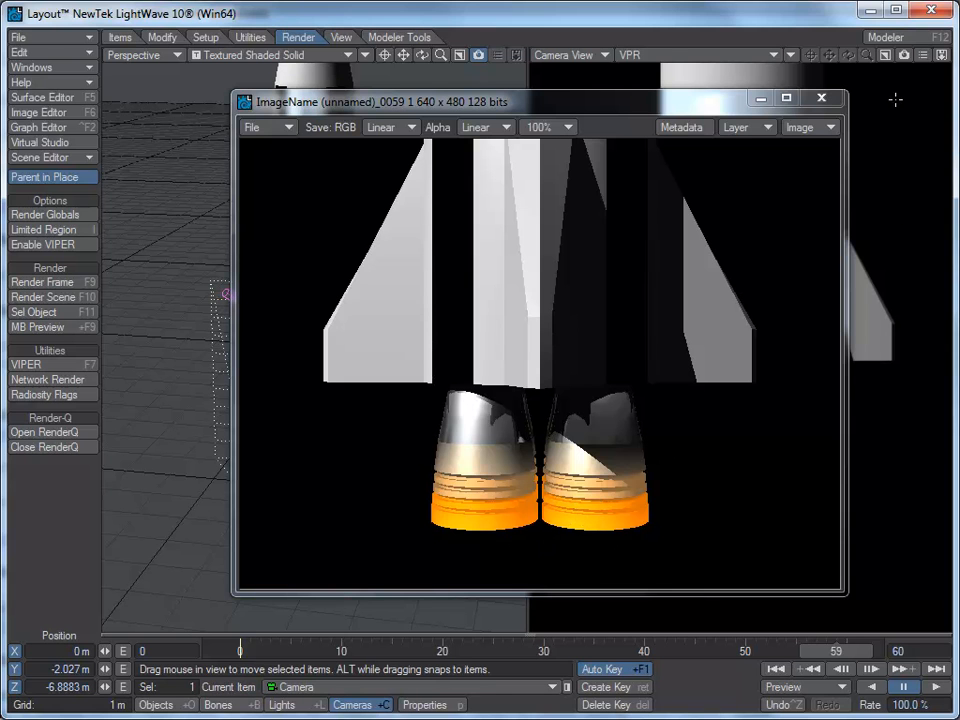
left_click(821, 98)
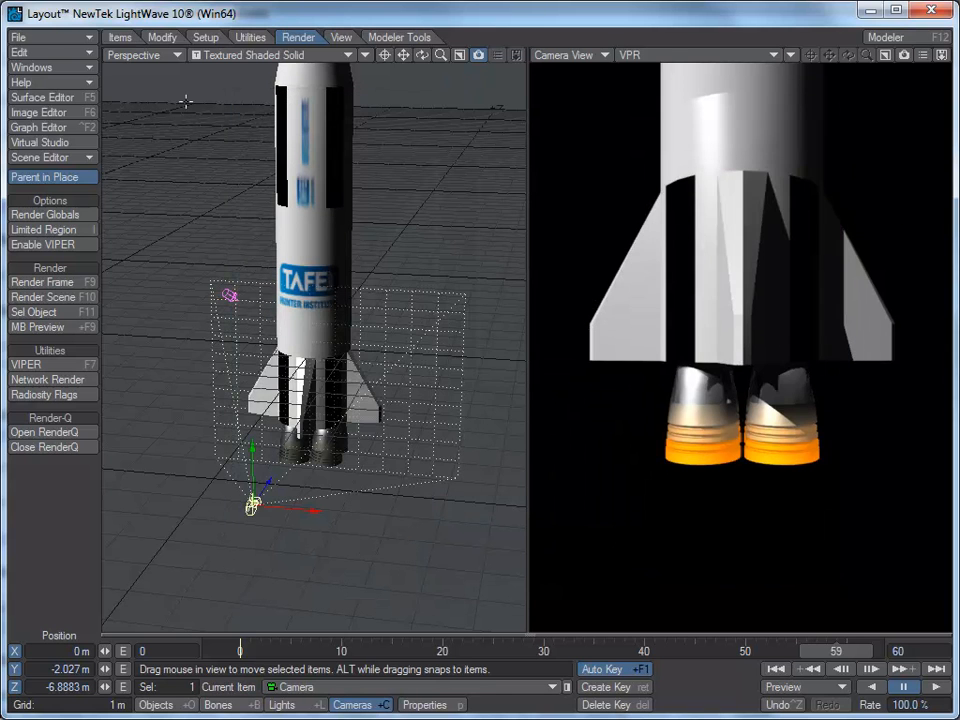
Step: Open the Effects processing settings and turn on Enable Glow
left_click(48, 62)
left_click(27, 157)
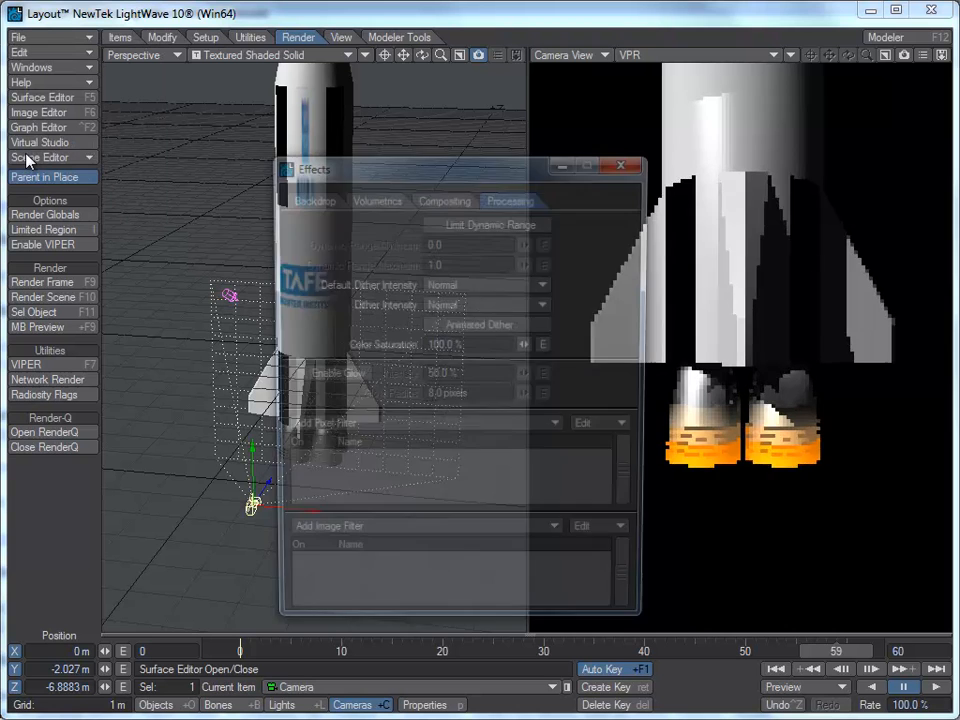
left_click(292, 376)
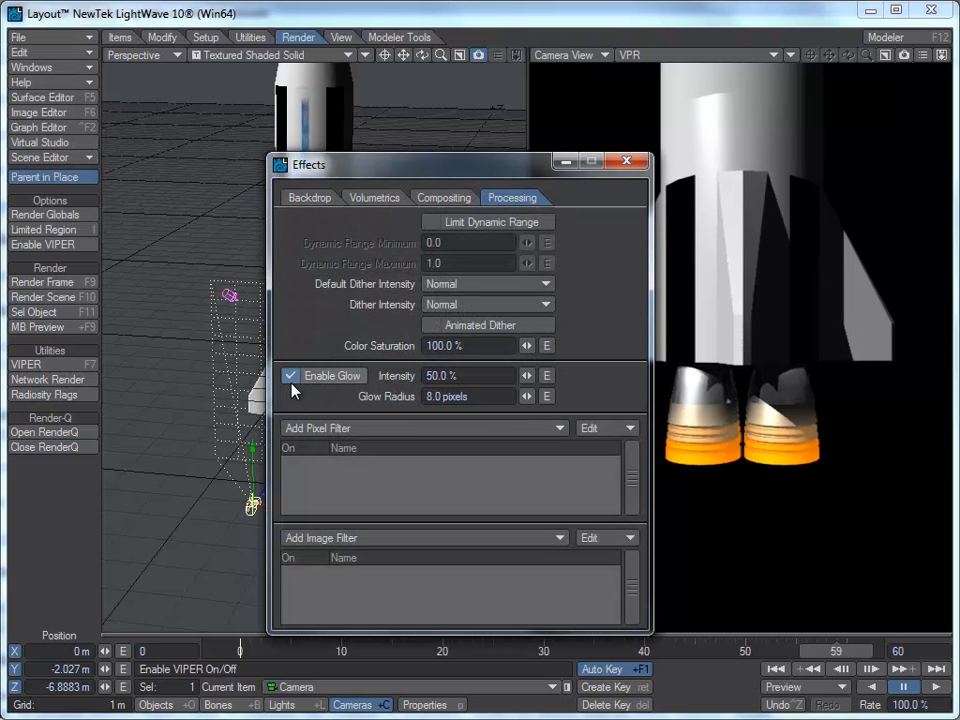
left_click_drag(443, 176, 308, 110)
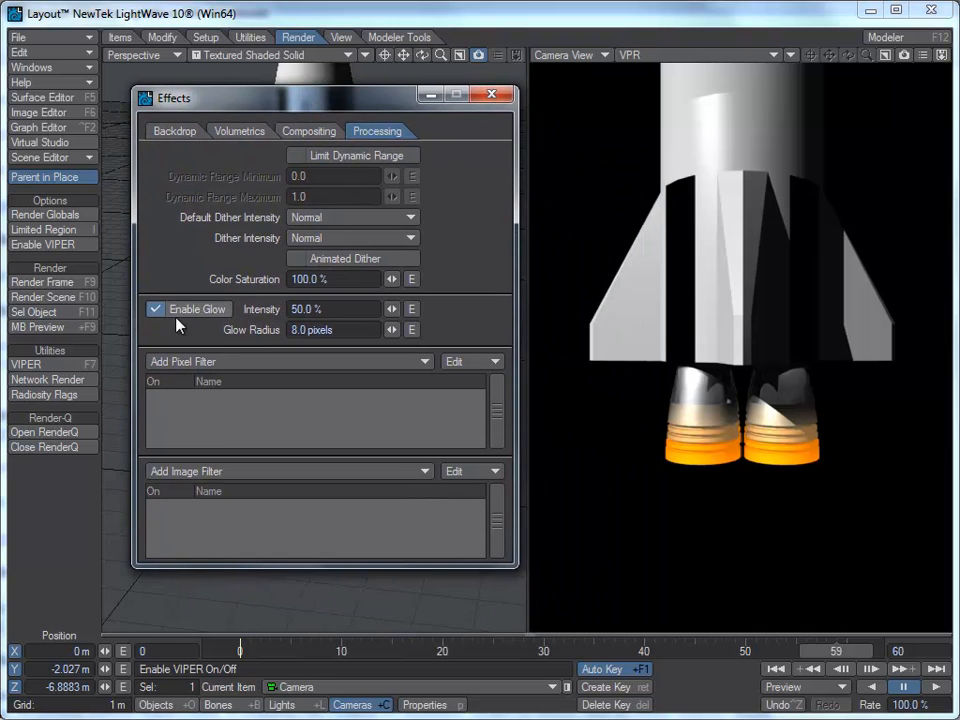
Step: Render frame 59 again to check the exhaust glow, then close the render and Effects windows
left_click(30, 284)
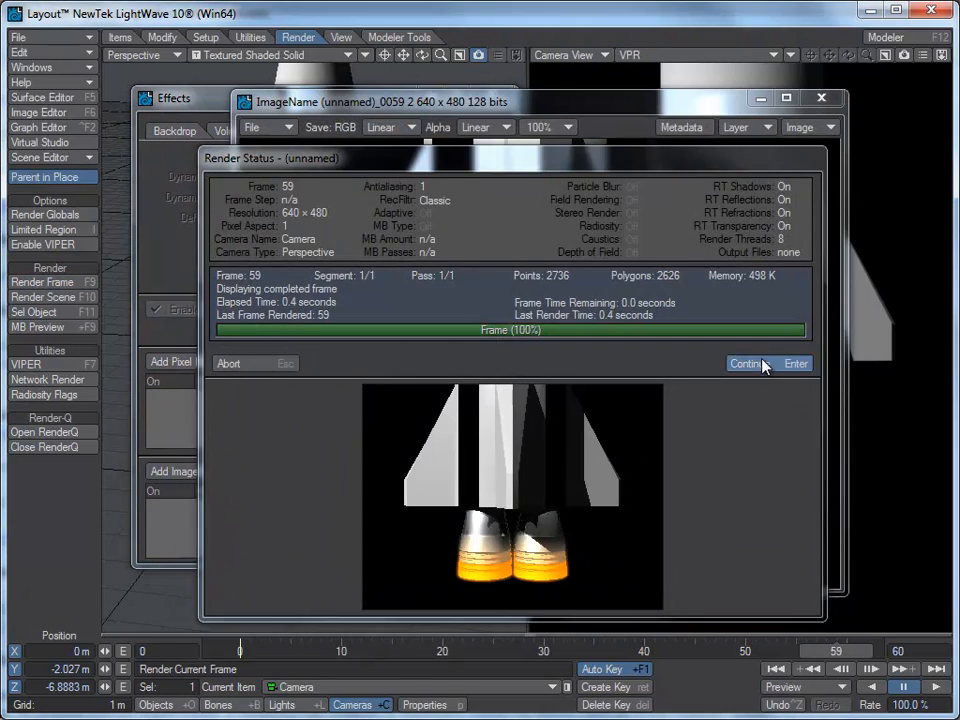
left_click(765, 364)
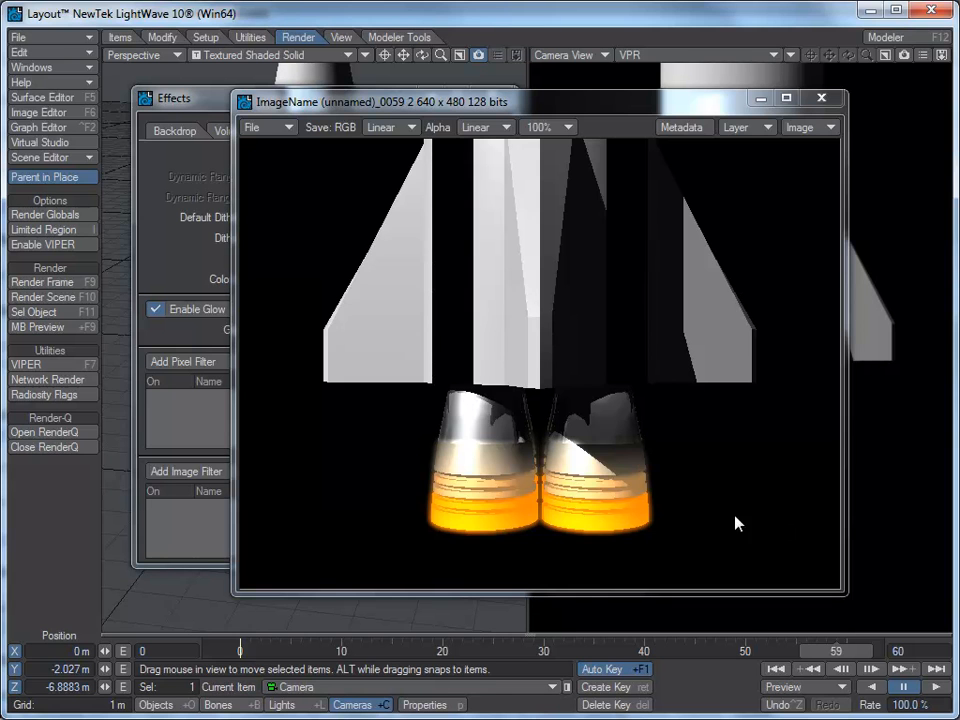
left_click(821, 97)
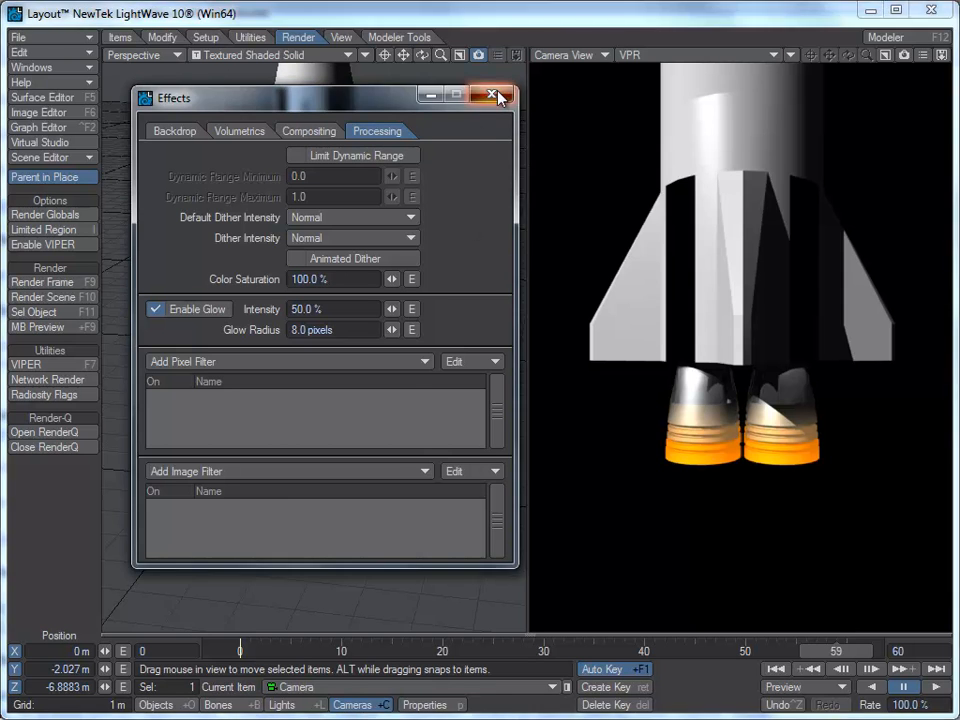
left_click(491, 94)
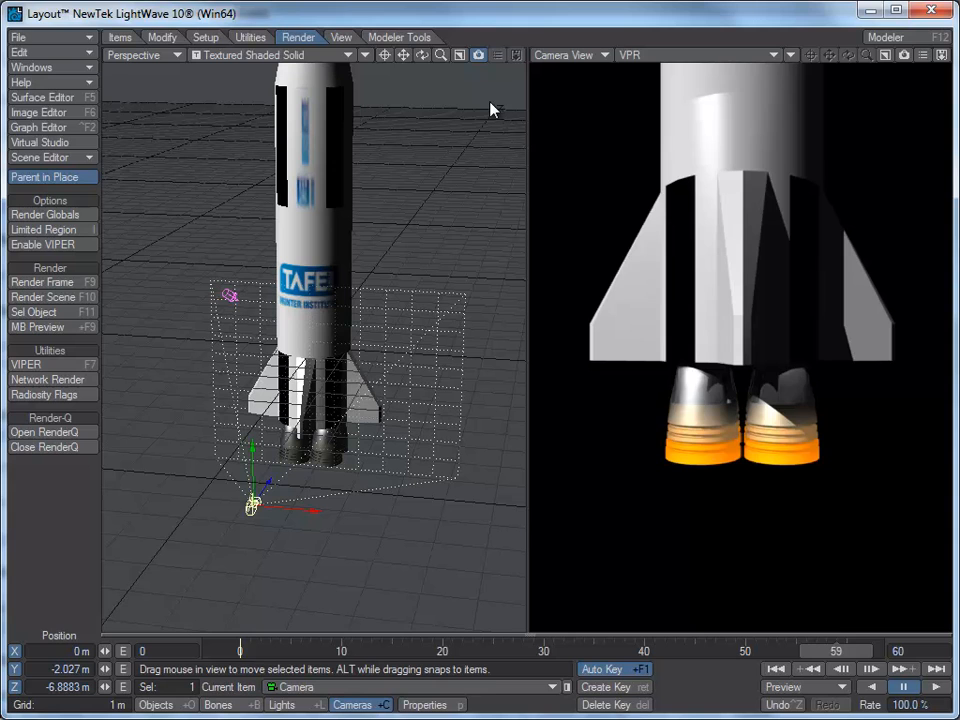